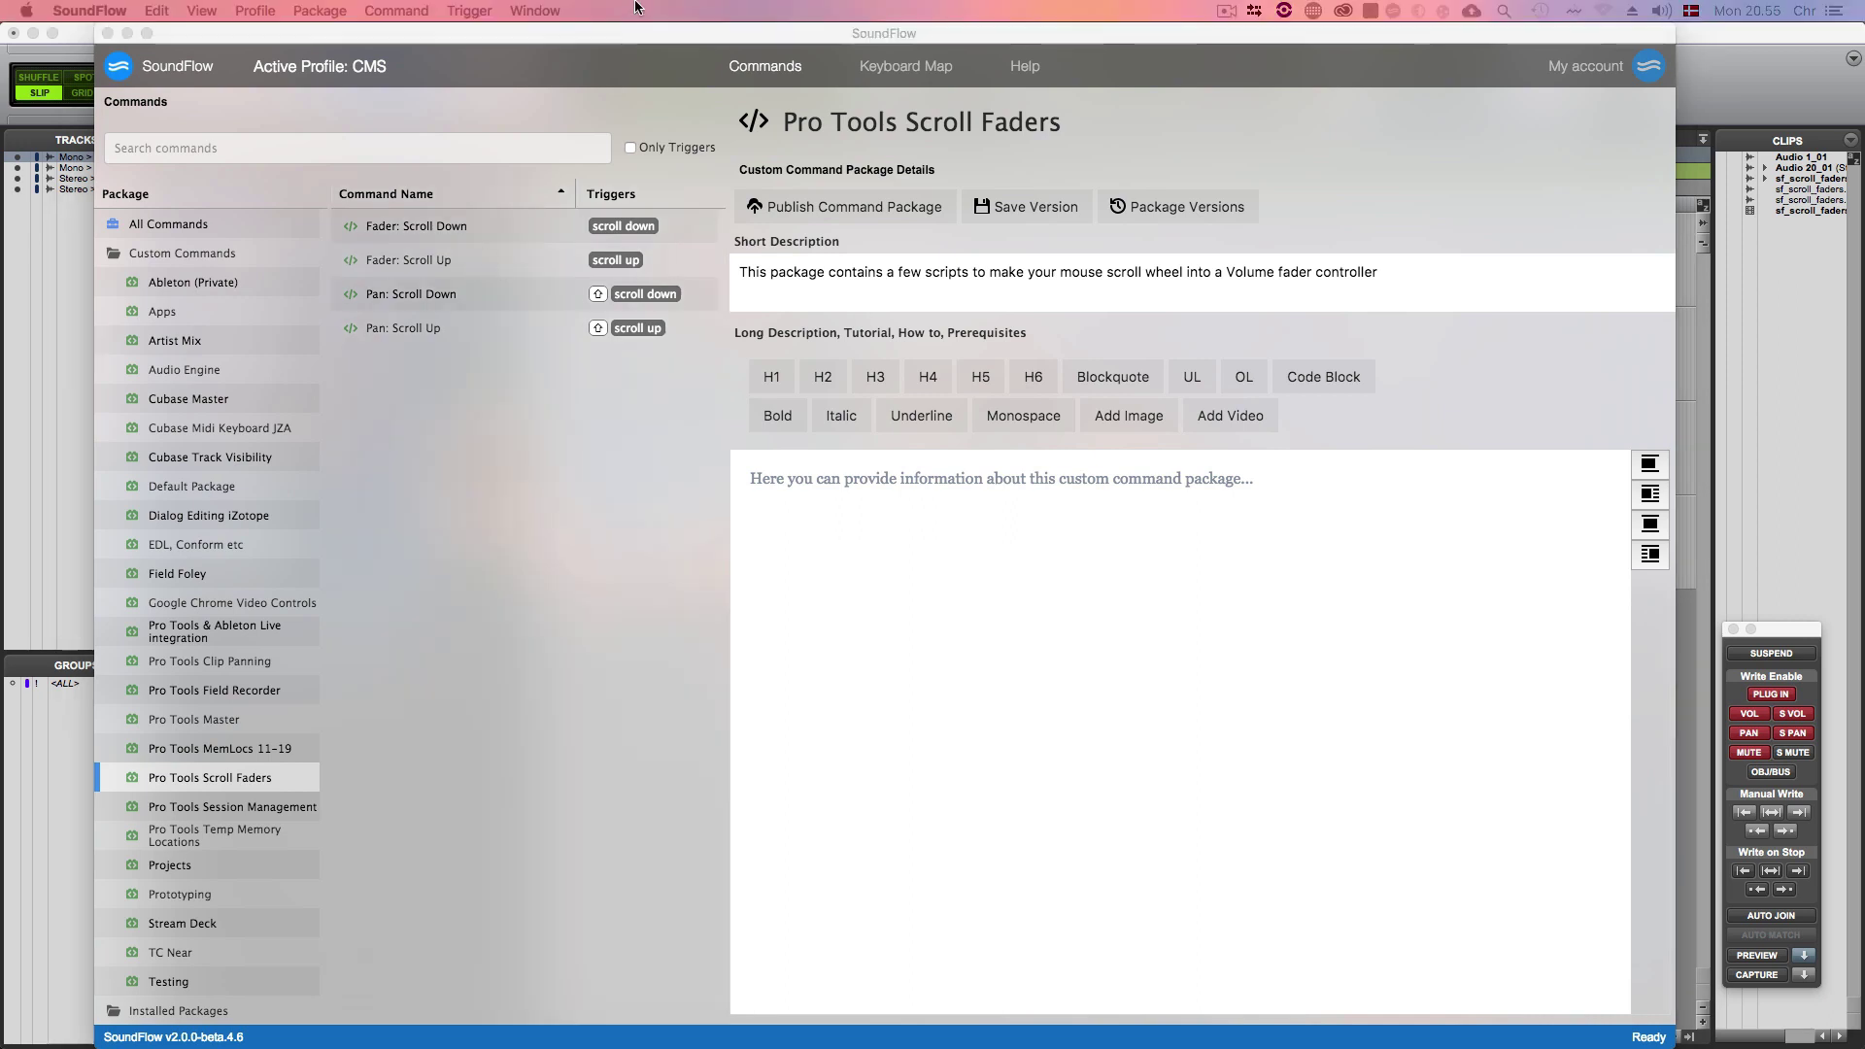
# In SoundFlow, highlight 'mouse scroll wheel' in the package description, then clear the selection.
pyautogui.click(622, 39)
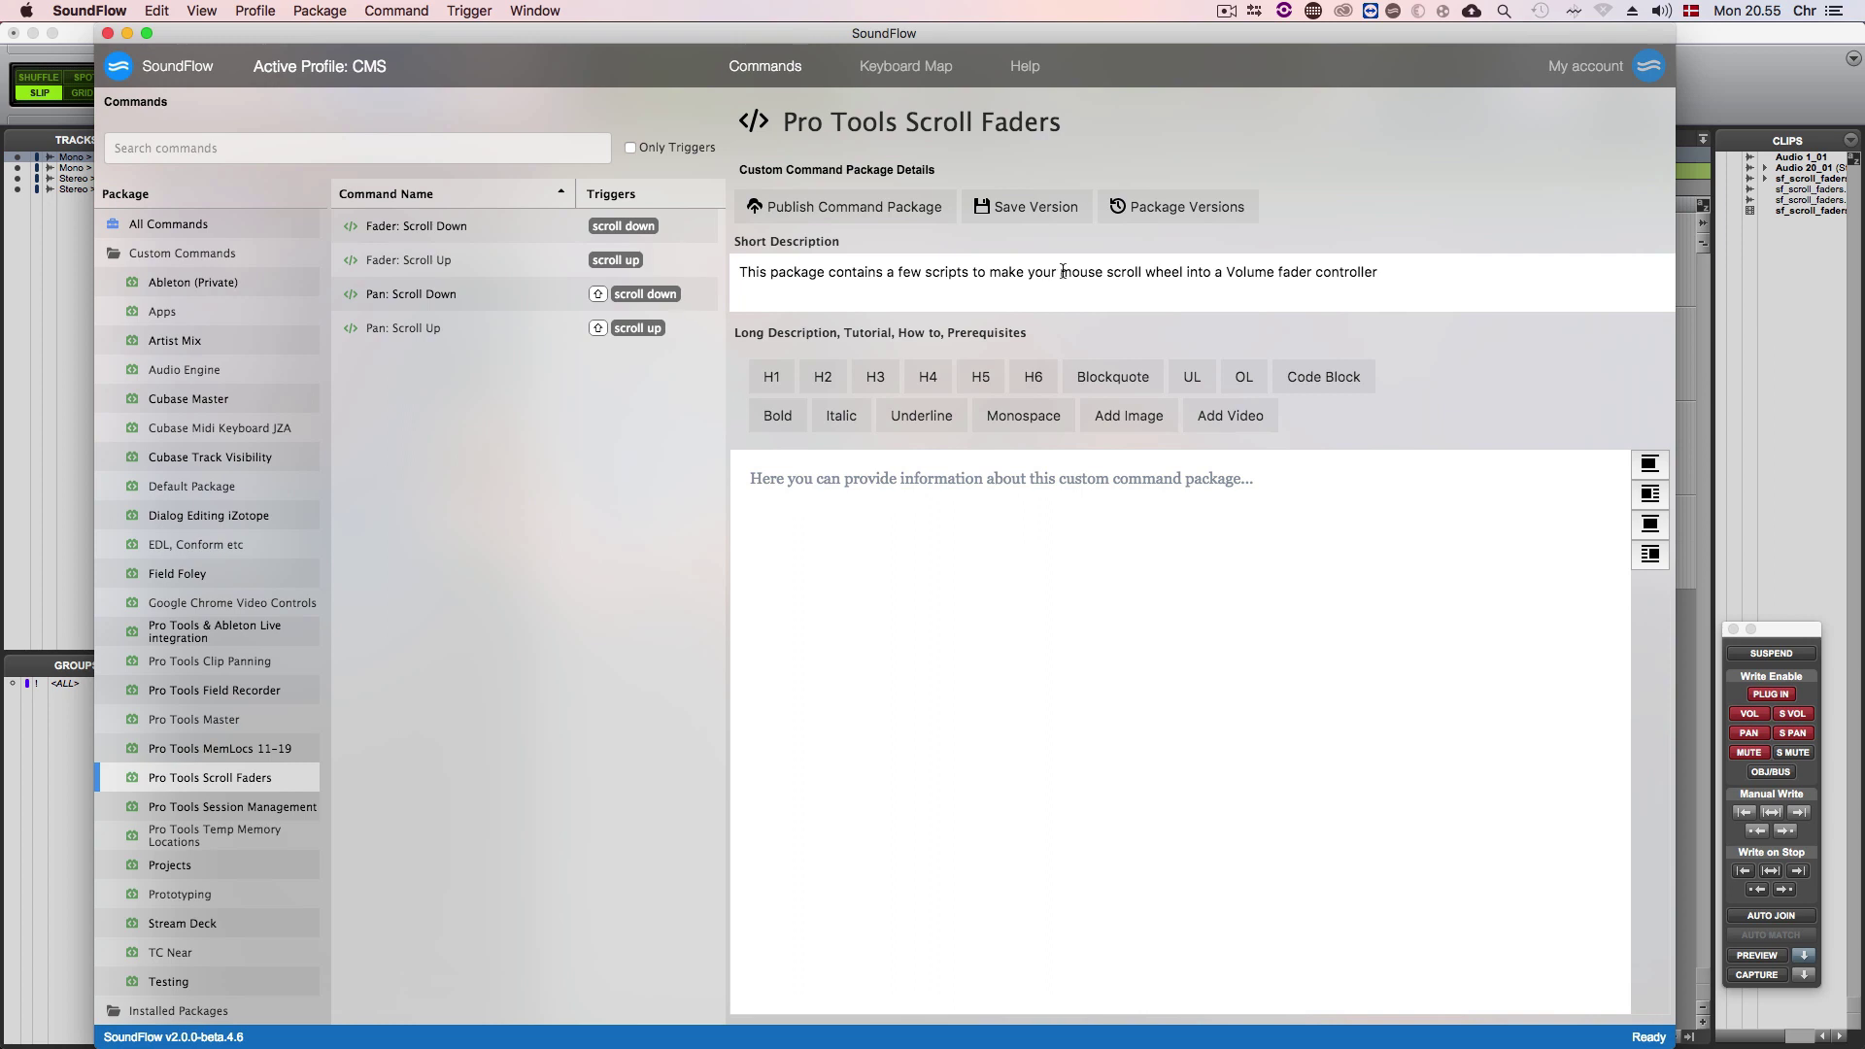
pyautogui.moveTo(1060, 271); pyautogui.dragTo(1189, 279)
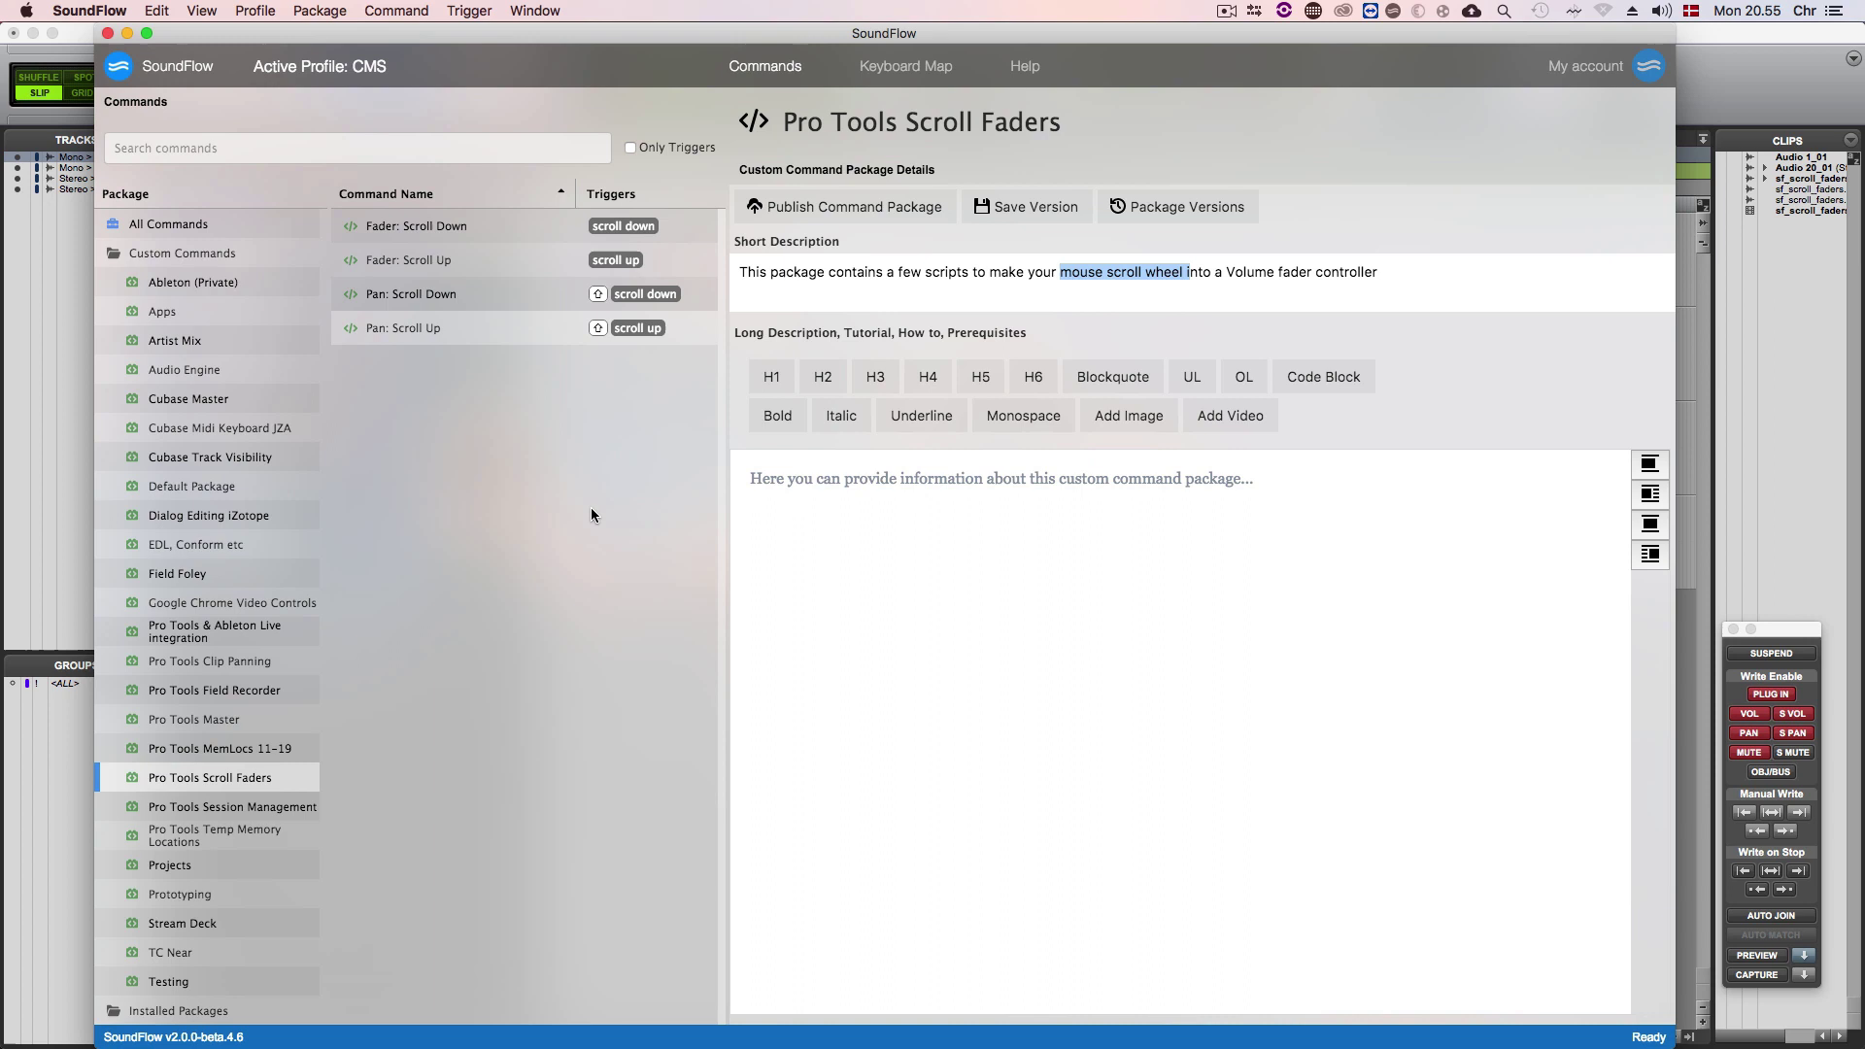
pyautogui.click(553, 493)
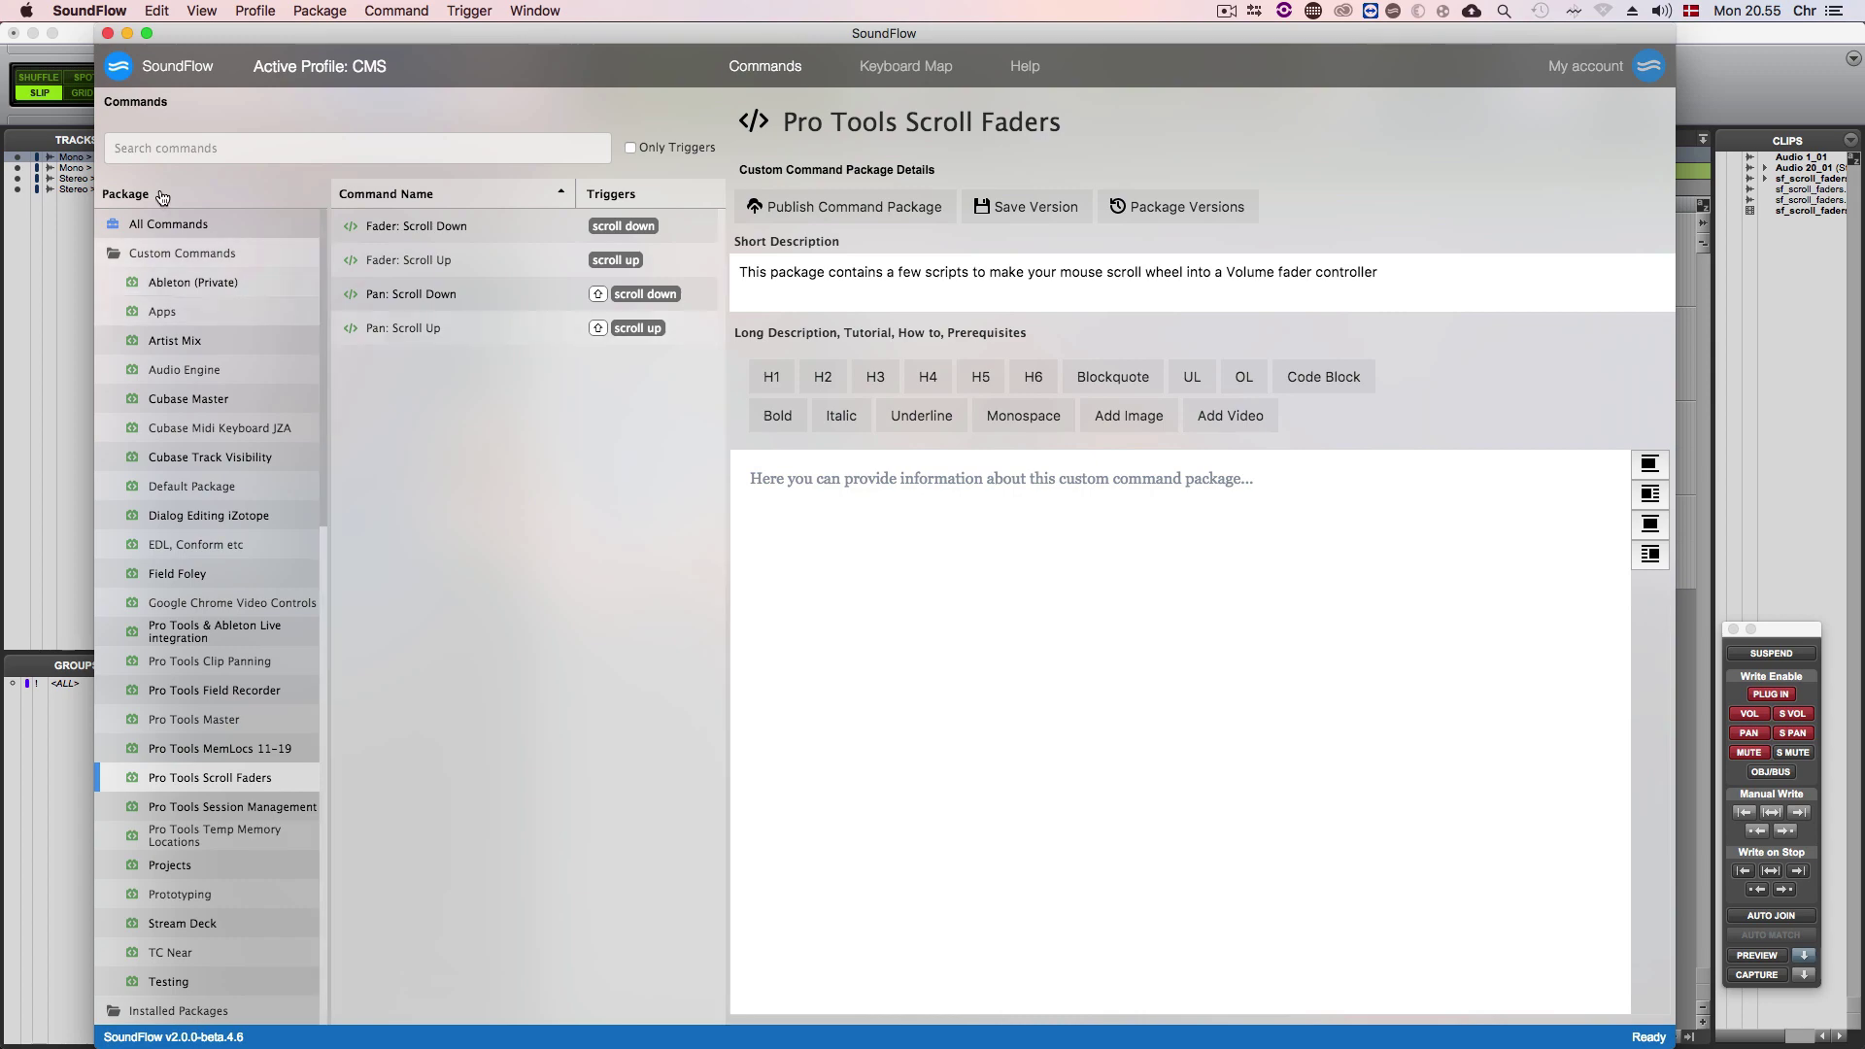
# Switch to Pro Tools and toggle the output windows for Mono > Stereo and Mono > 5.1.
pyautogui.press('super+Tab')
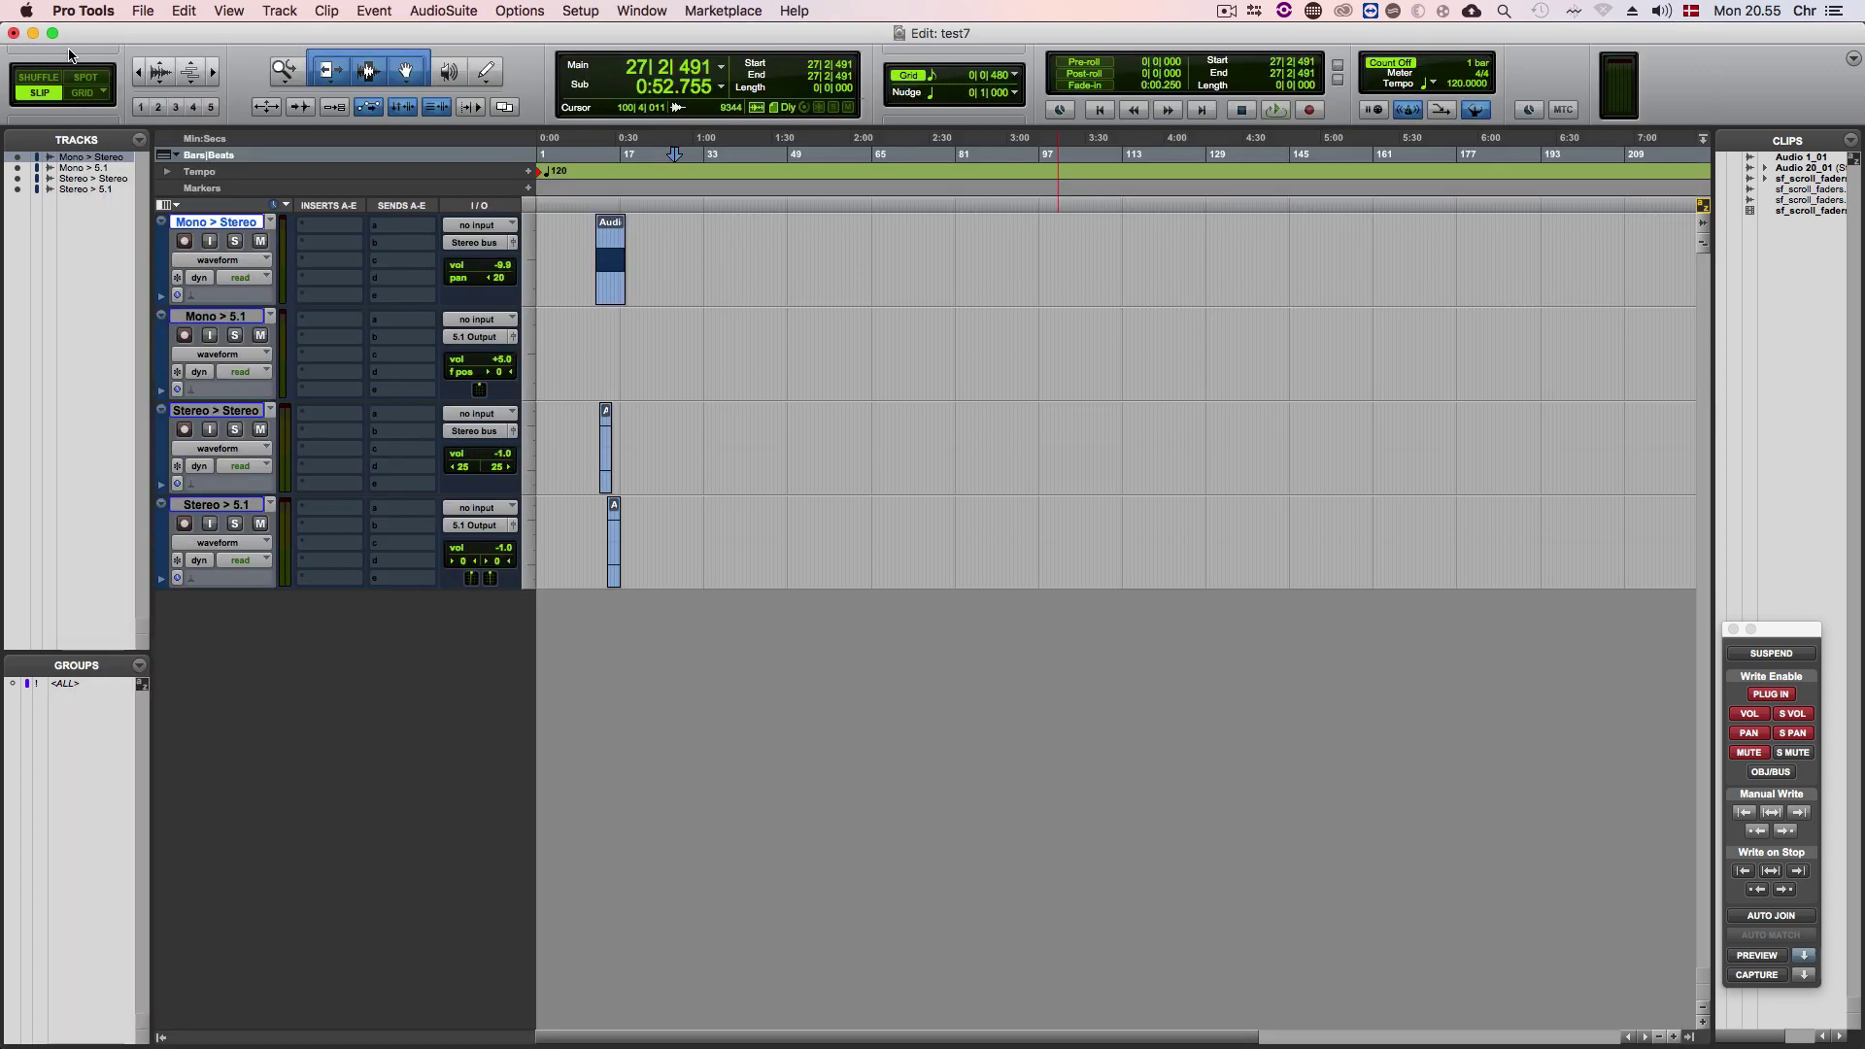
pyautogui.click(643, 242)
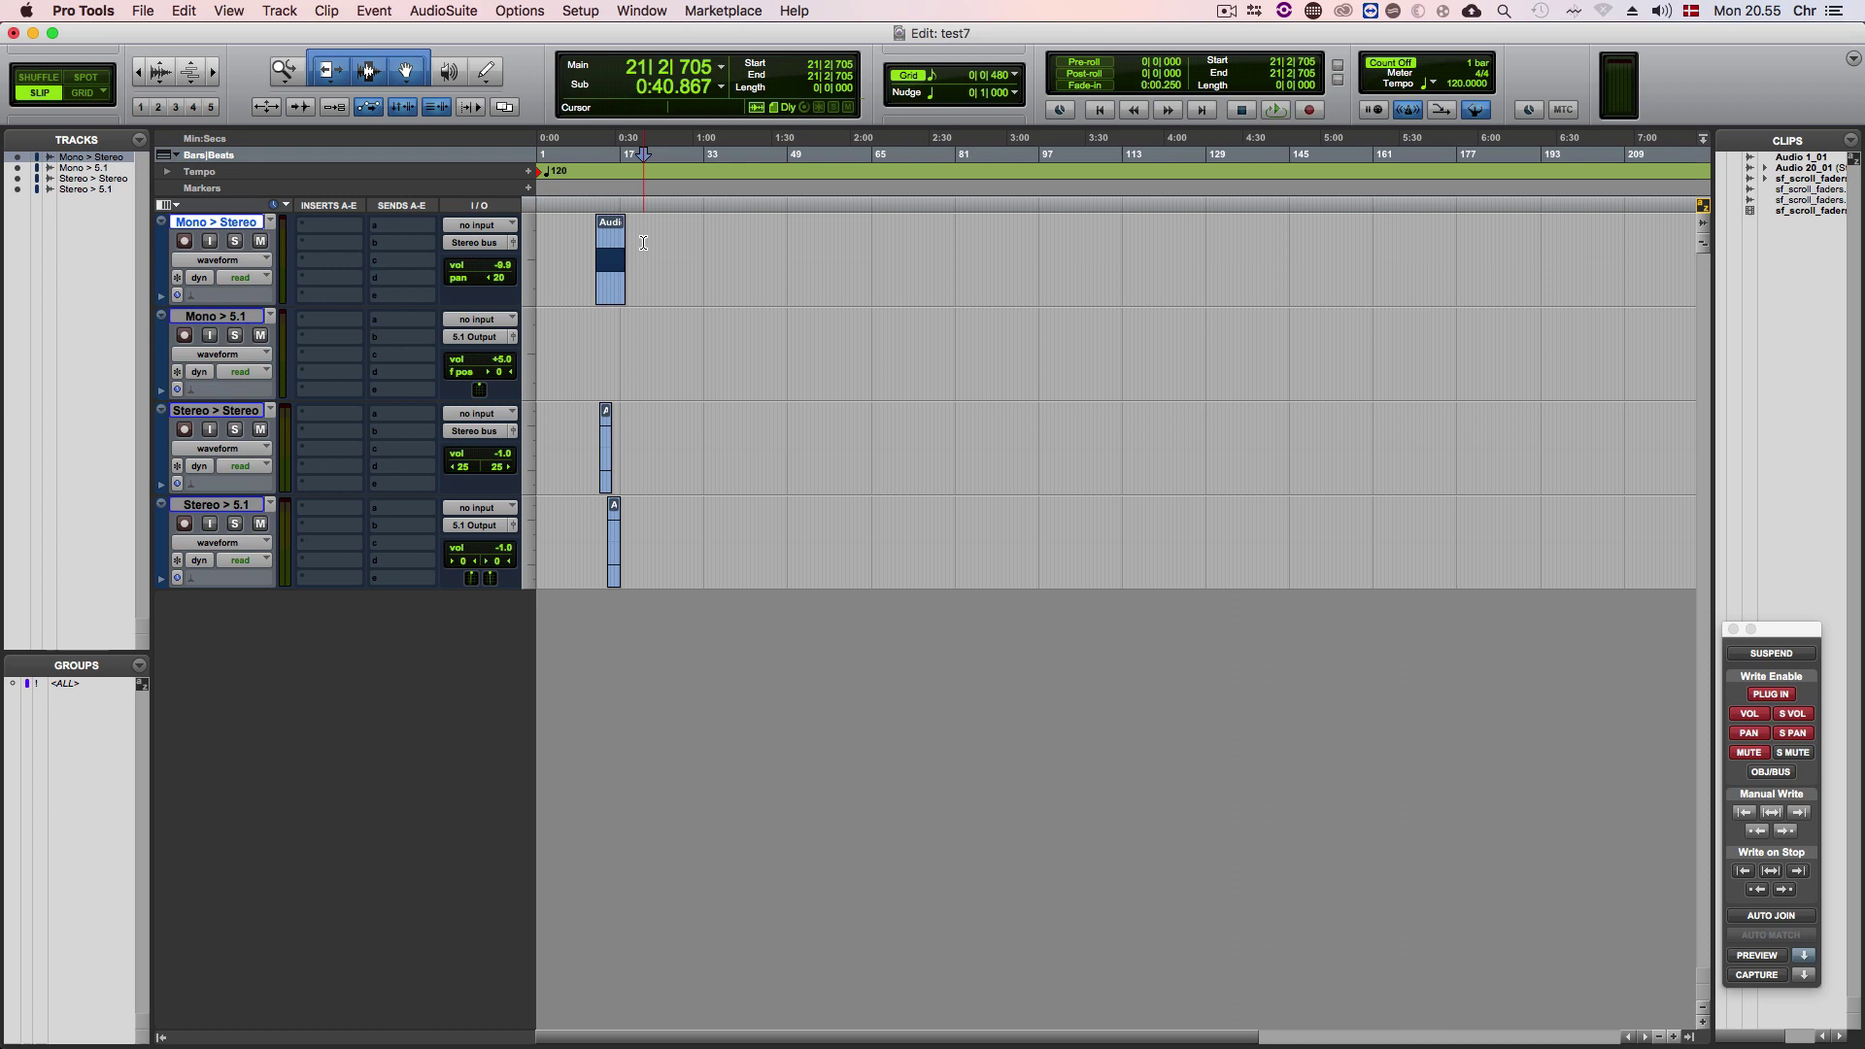
pyautogui.press('q')
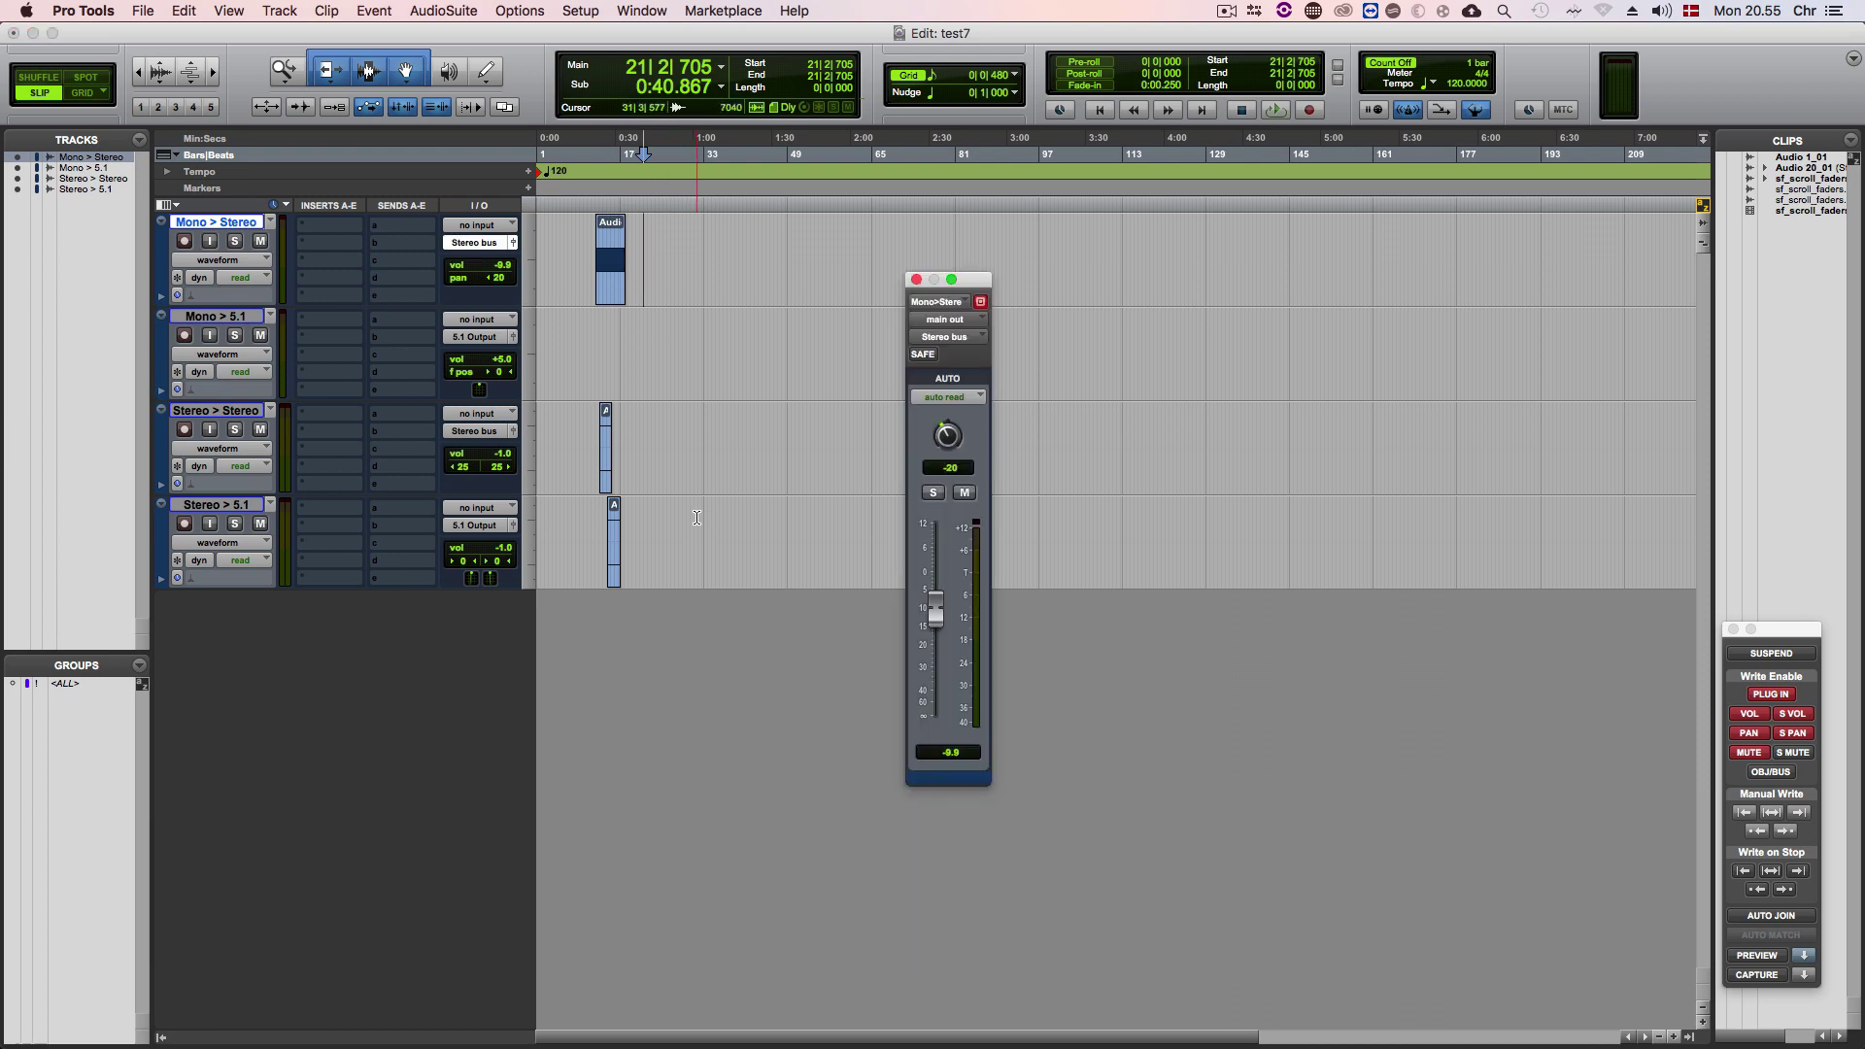
pyautogui.press('q')
pyautogui.click(680, 371)
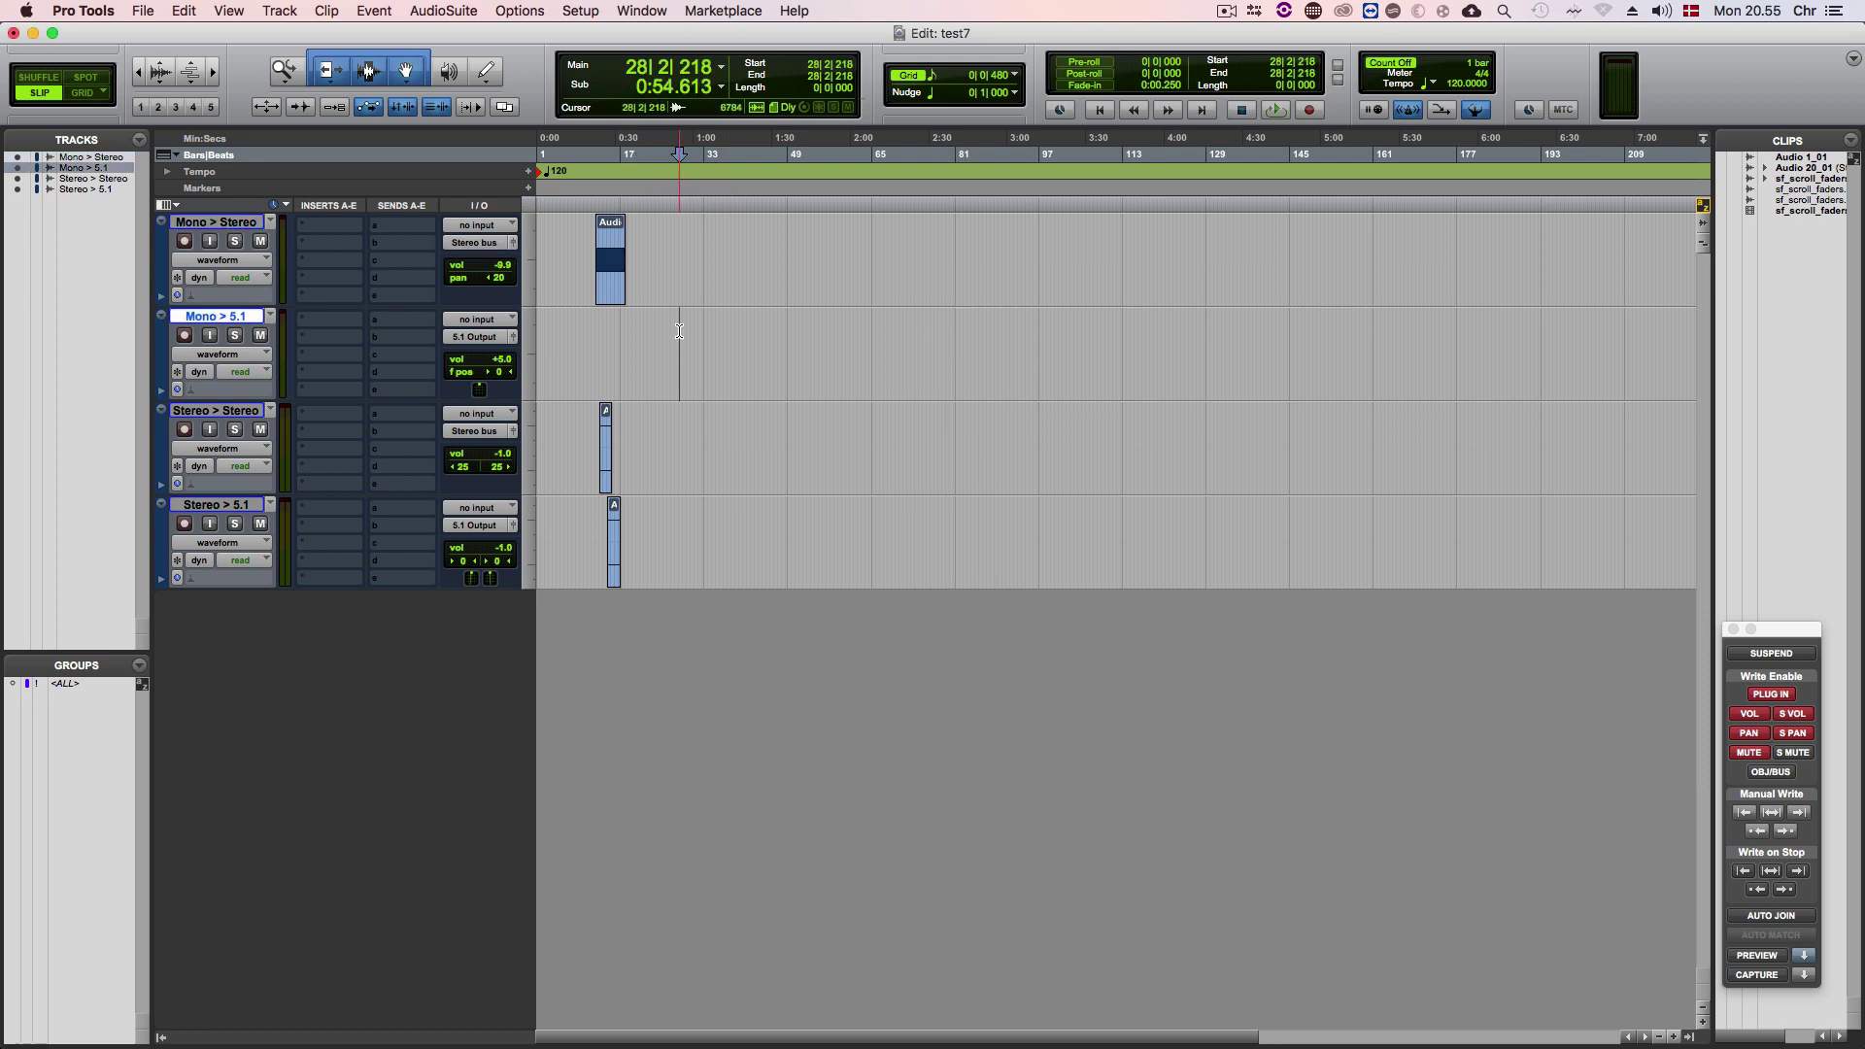
pyautogui.press('q')
pyautogui.press('q')
pyautogui.click(671, 420)
# Show output windows for Stereo > 5.1, Stereo > Stereo, Mono > 5.1, then Mono > Stereo.
pyautogui.press('q')
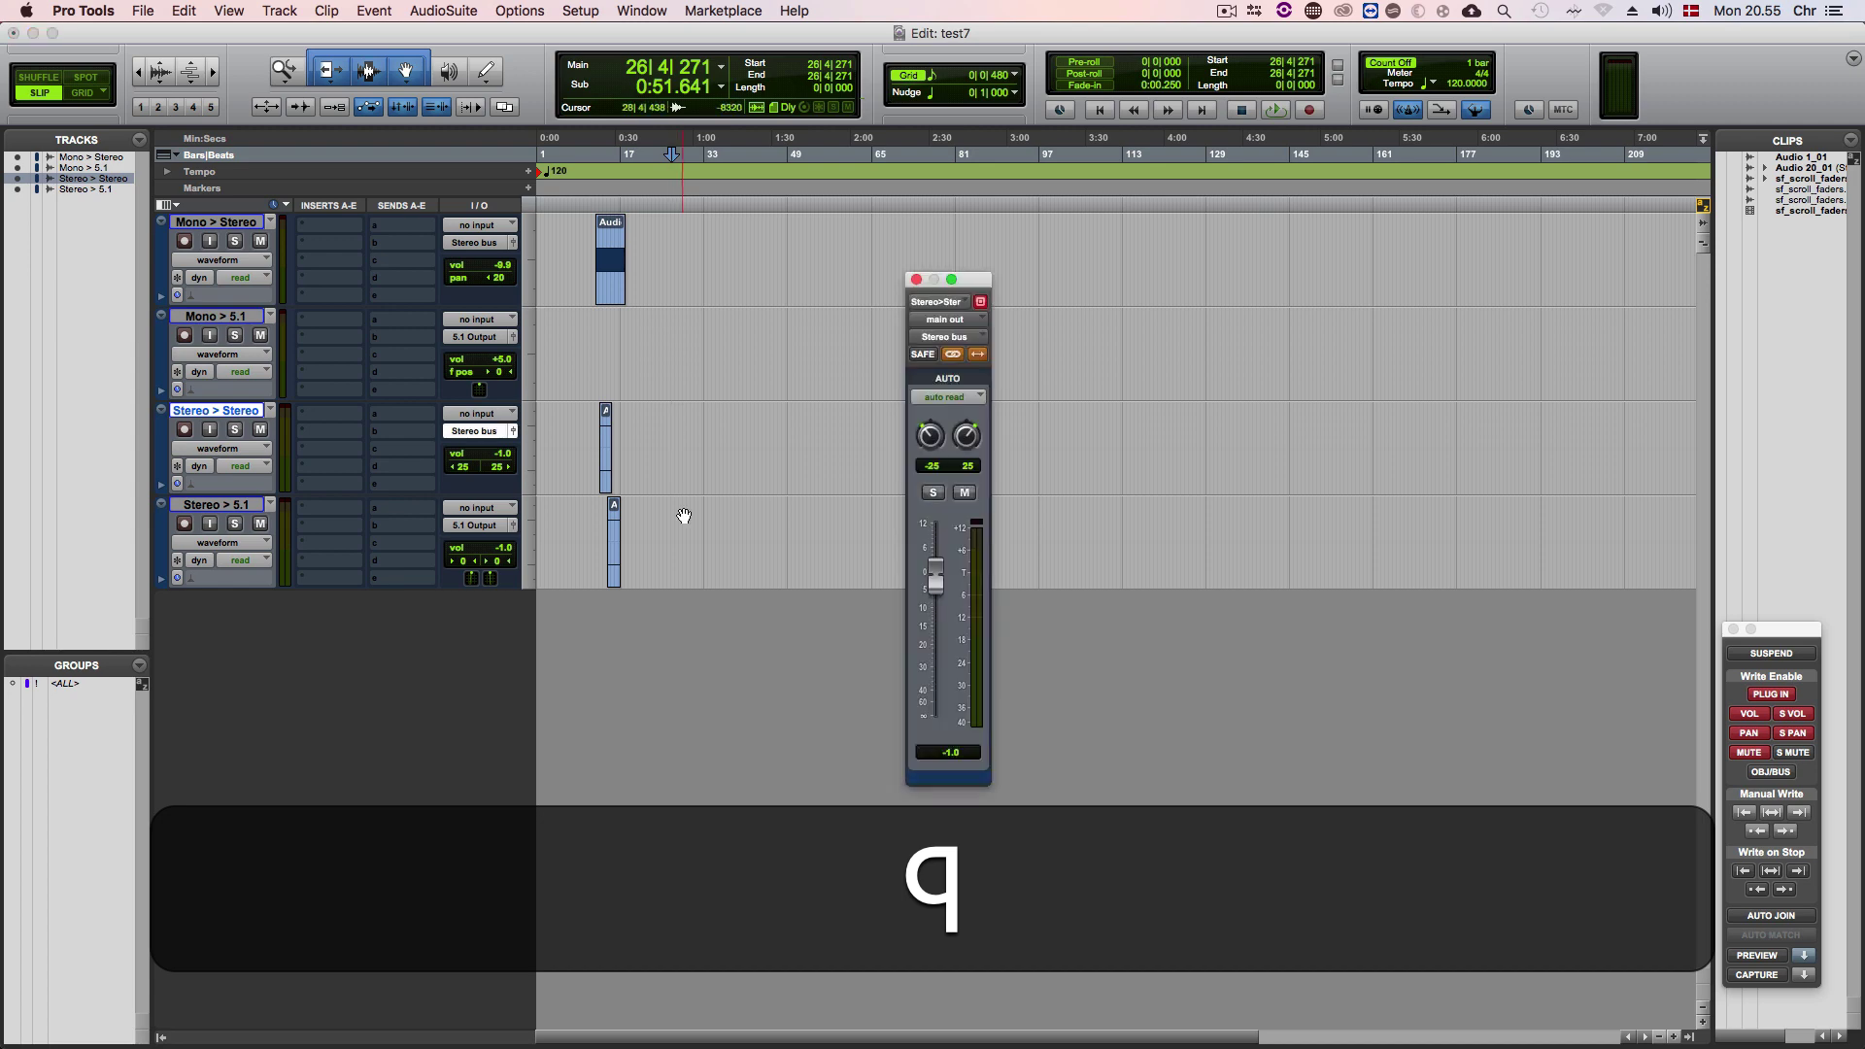
pyautogui.click(682, 515)
pyautogui.press('q')
pyautogui.press('q')
pyautogui.press('q')
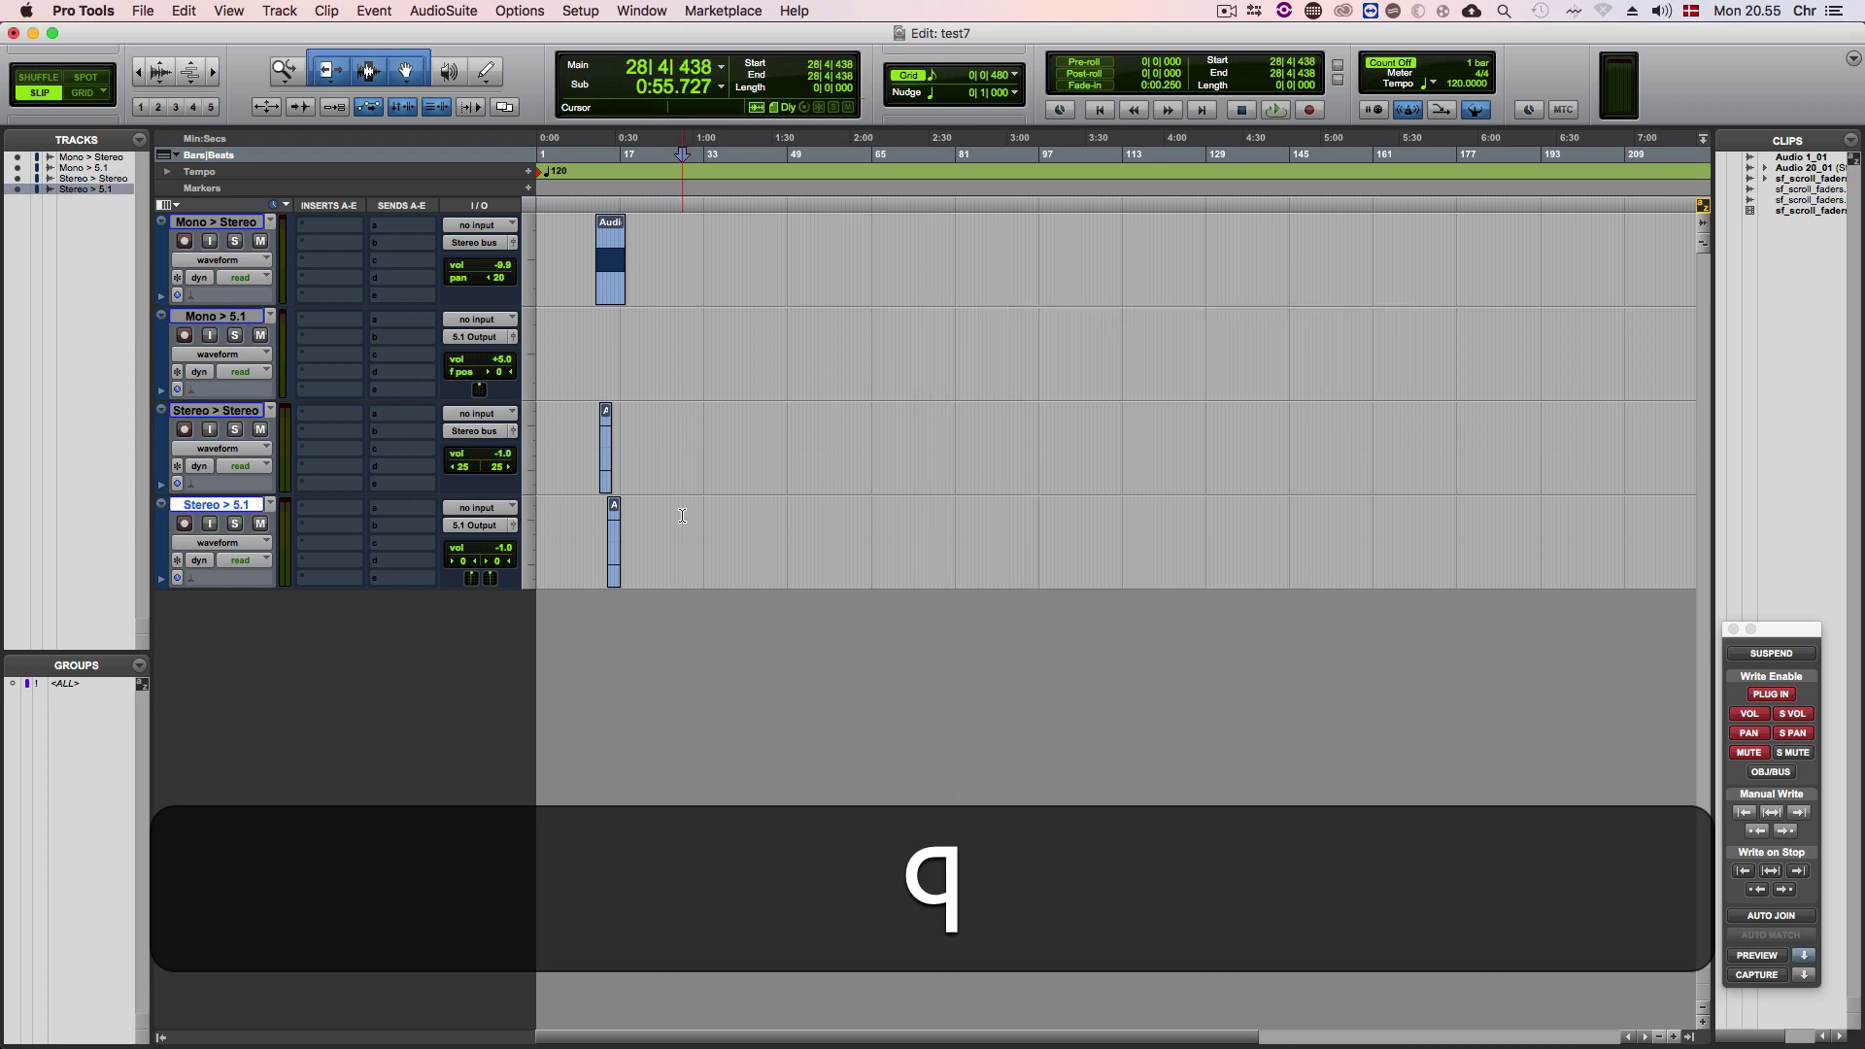
pyautogui.click(684, 445)
pyautogui.press('q')
pyautogui.click(679, 342)
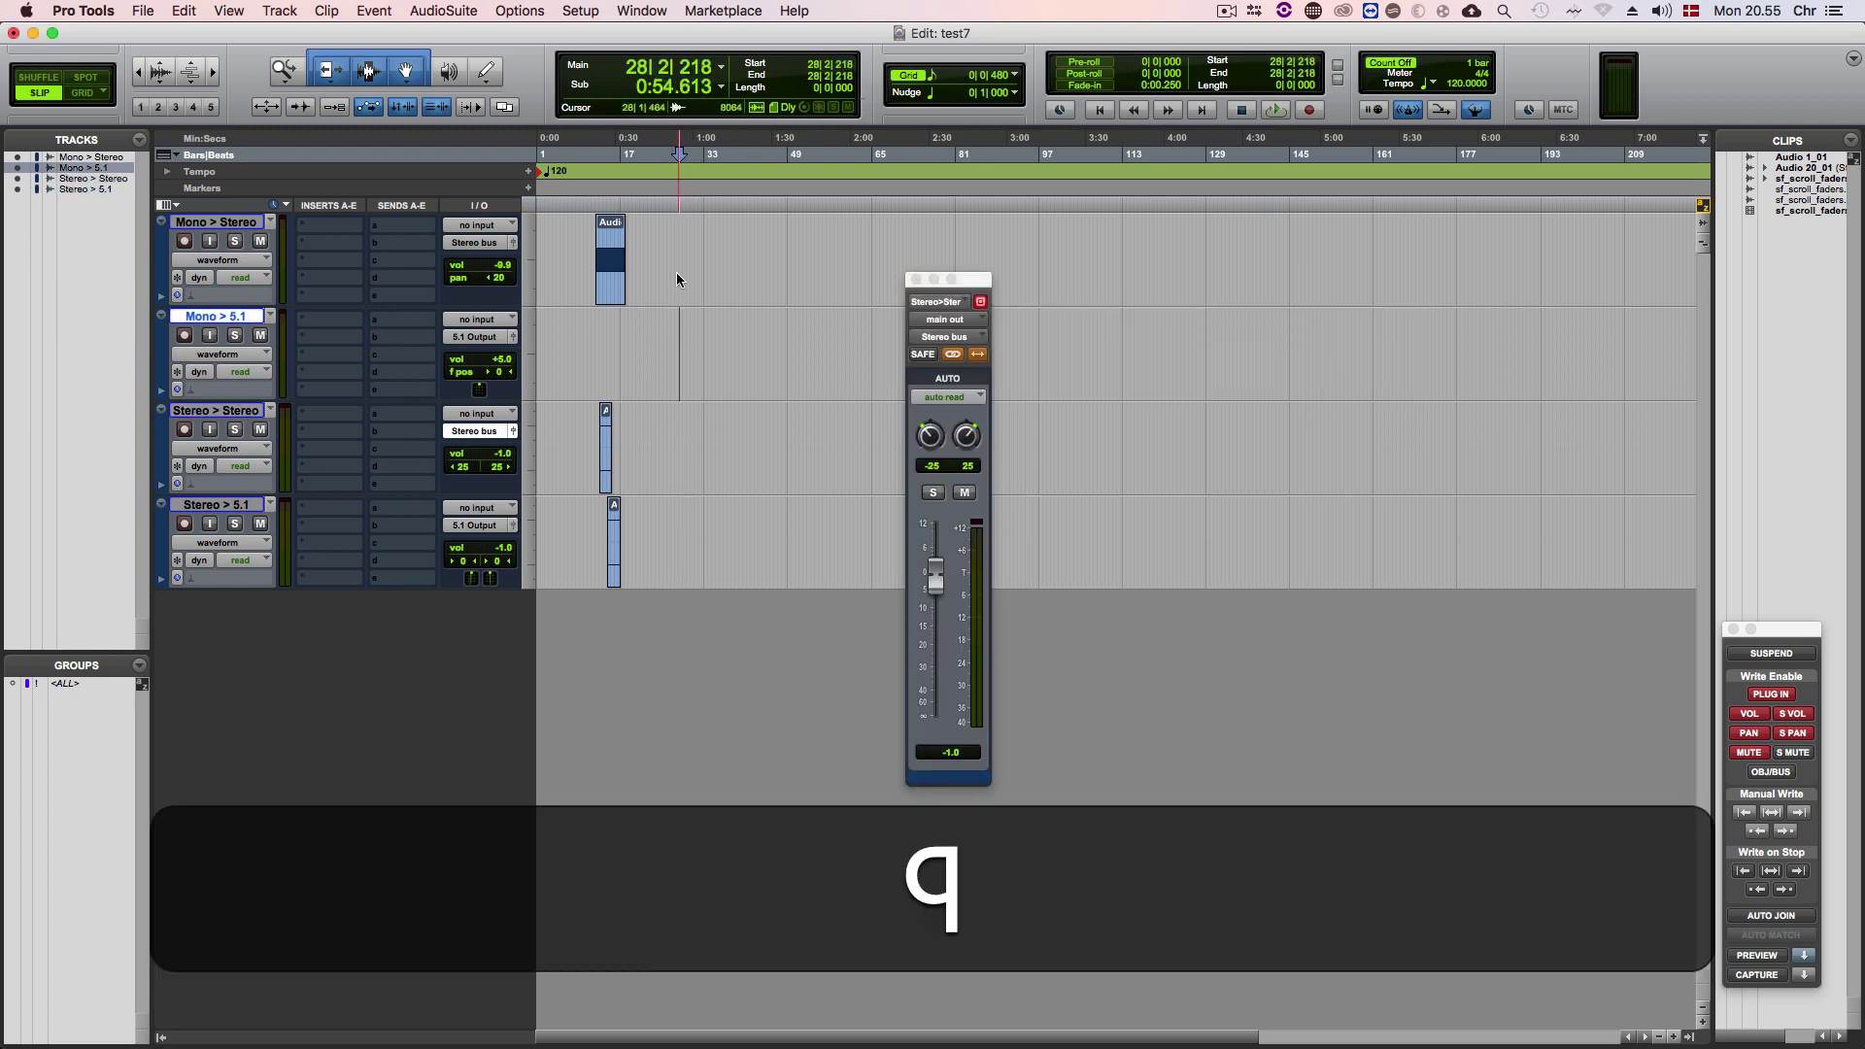
pyautogui.press('q')
pyautogui.click(680, 243)
pyautogui.press('q')
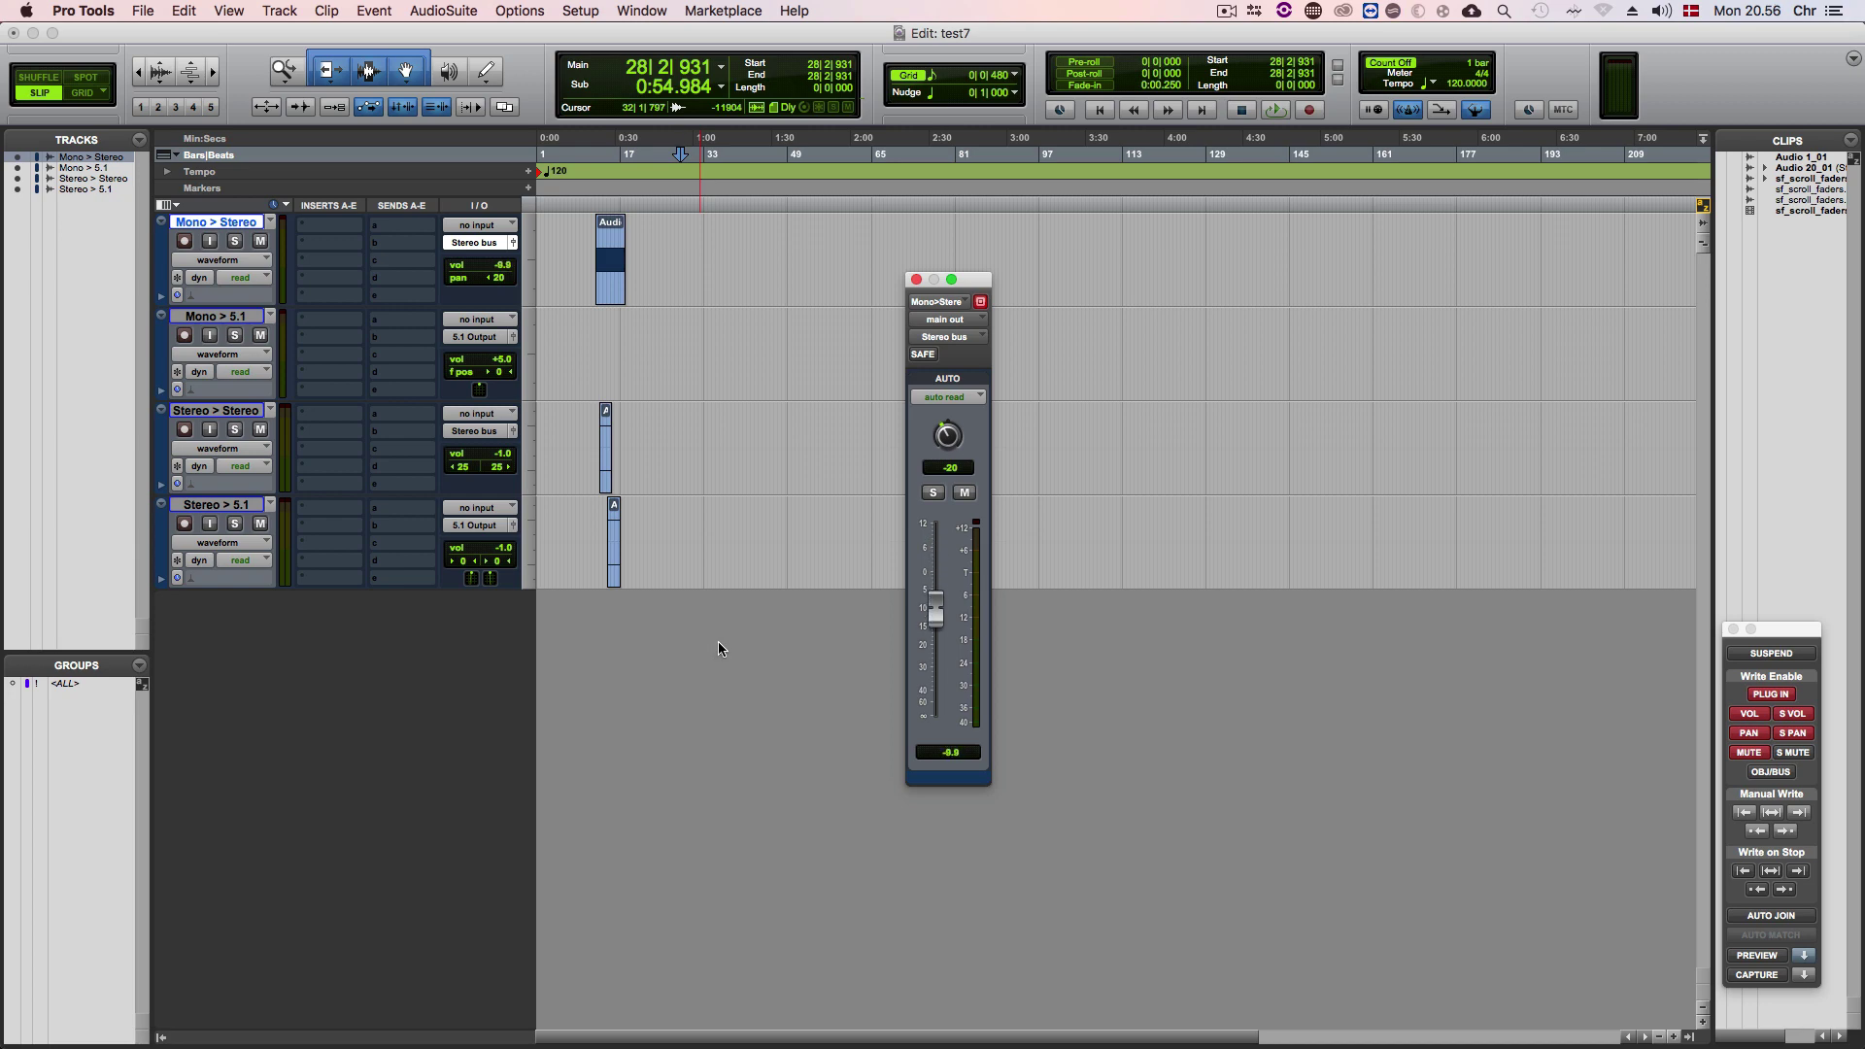
# Set Mono > Stereo volume to -13.9 by scrolling and Shift-scroll its pan to 30.
pyautogui.press('shift')
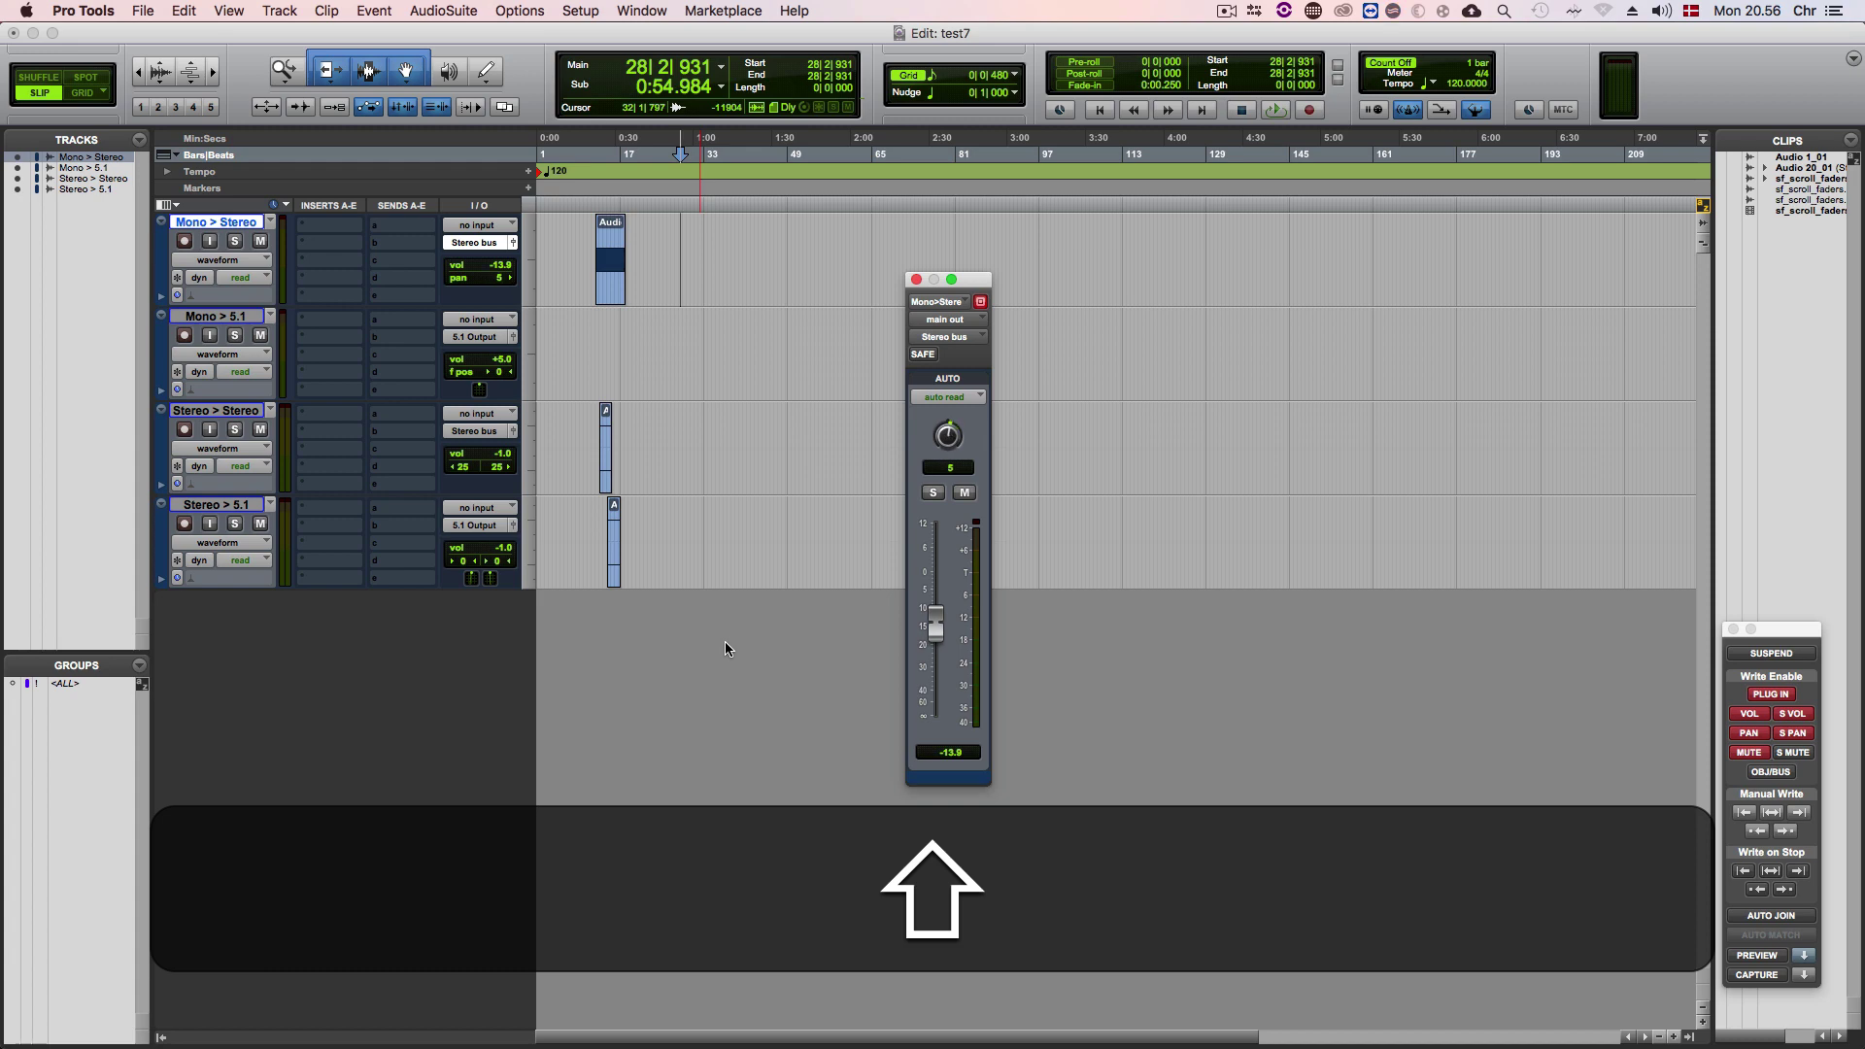
pyautogui.hotkey('shift', 'q')
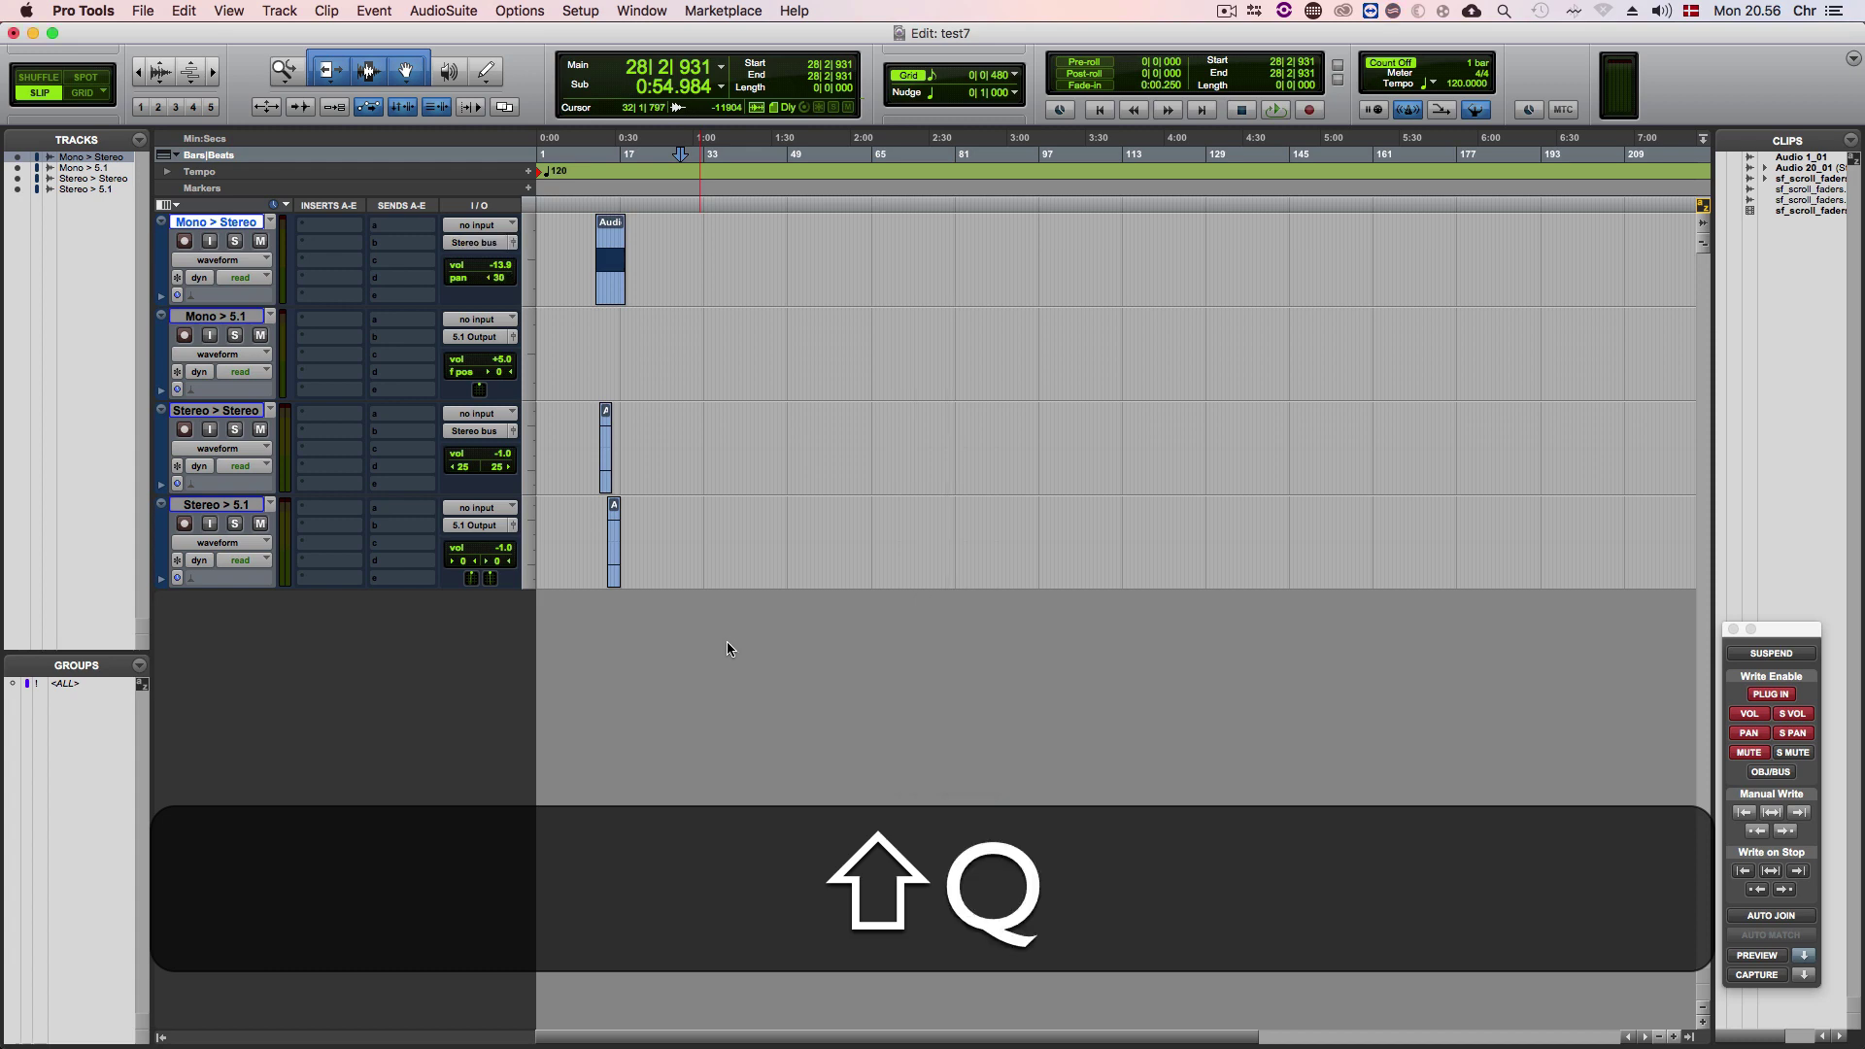
pyautogui.hscroll(5, 799, 598)
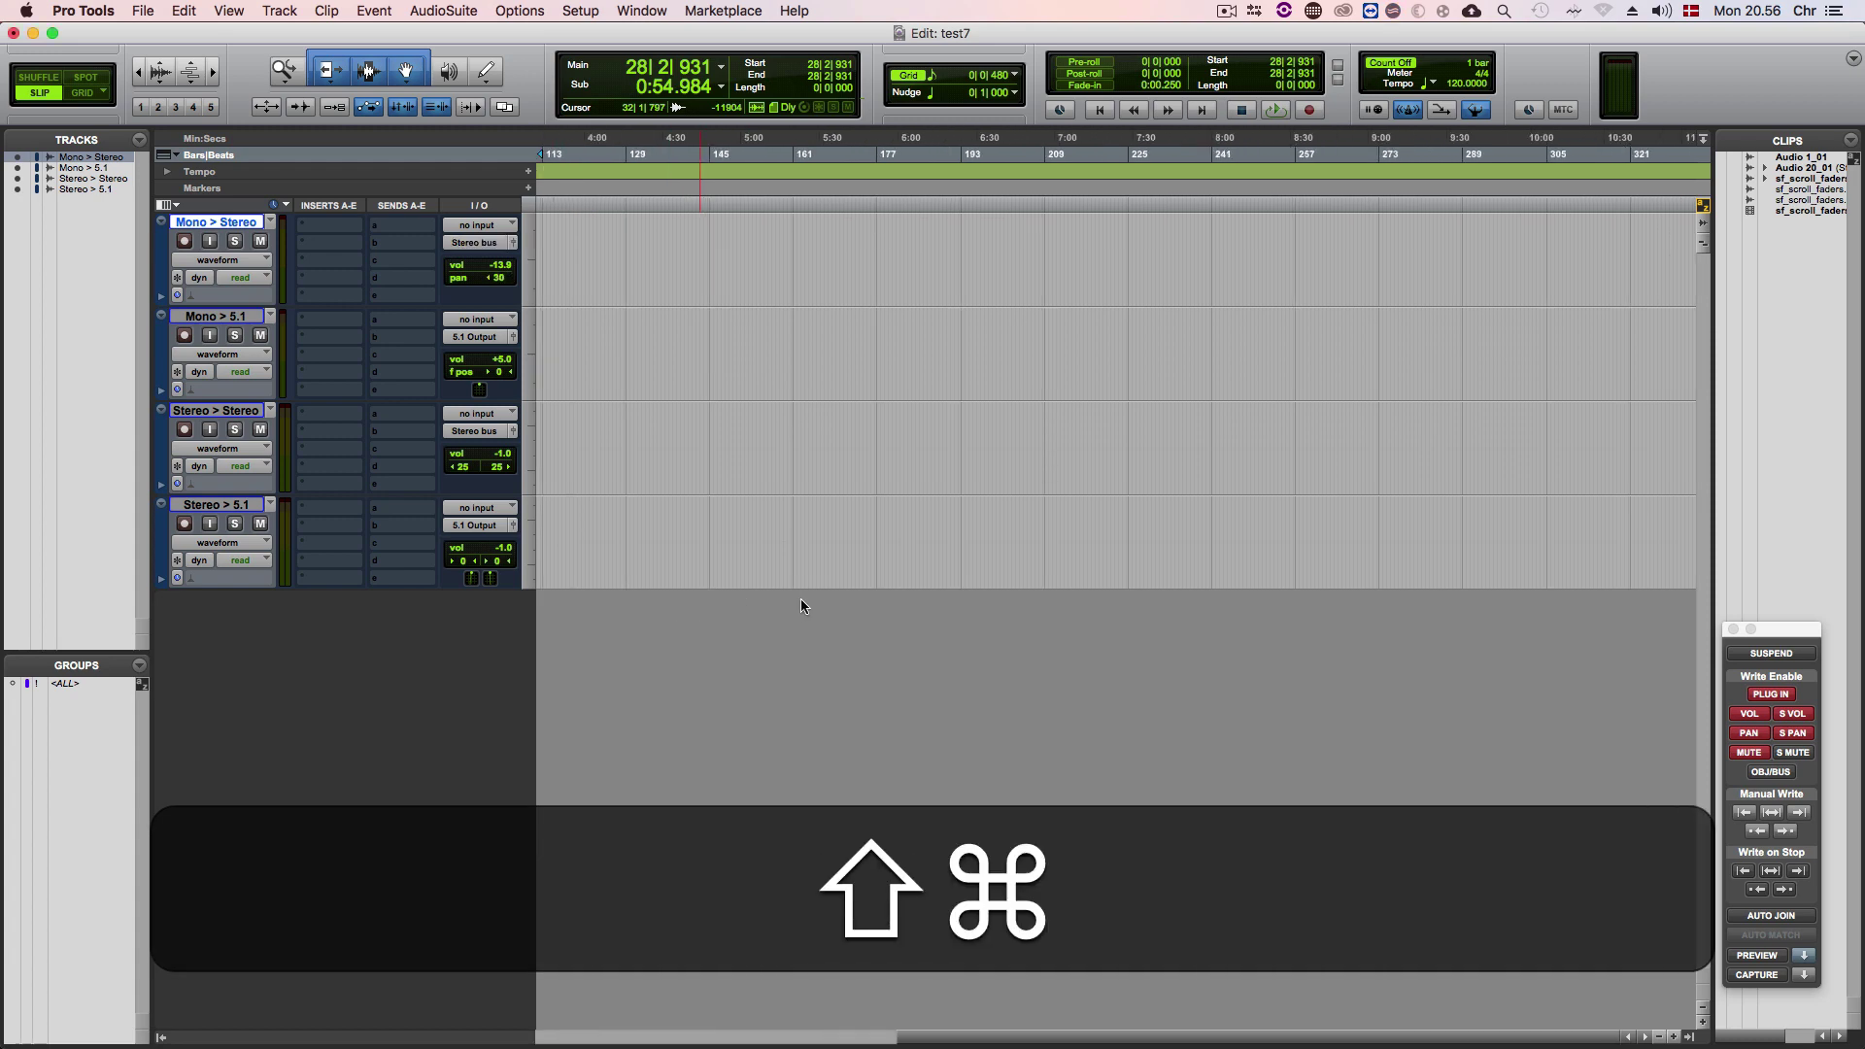
pyautogui.hscroll(-5, 800, 598)
pyautogui.hscroll(5, 800, 598)
pyautogui.hscroll(-5, 800, 599)
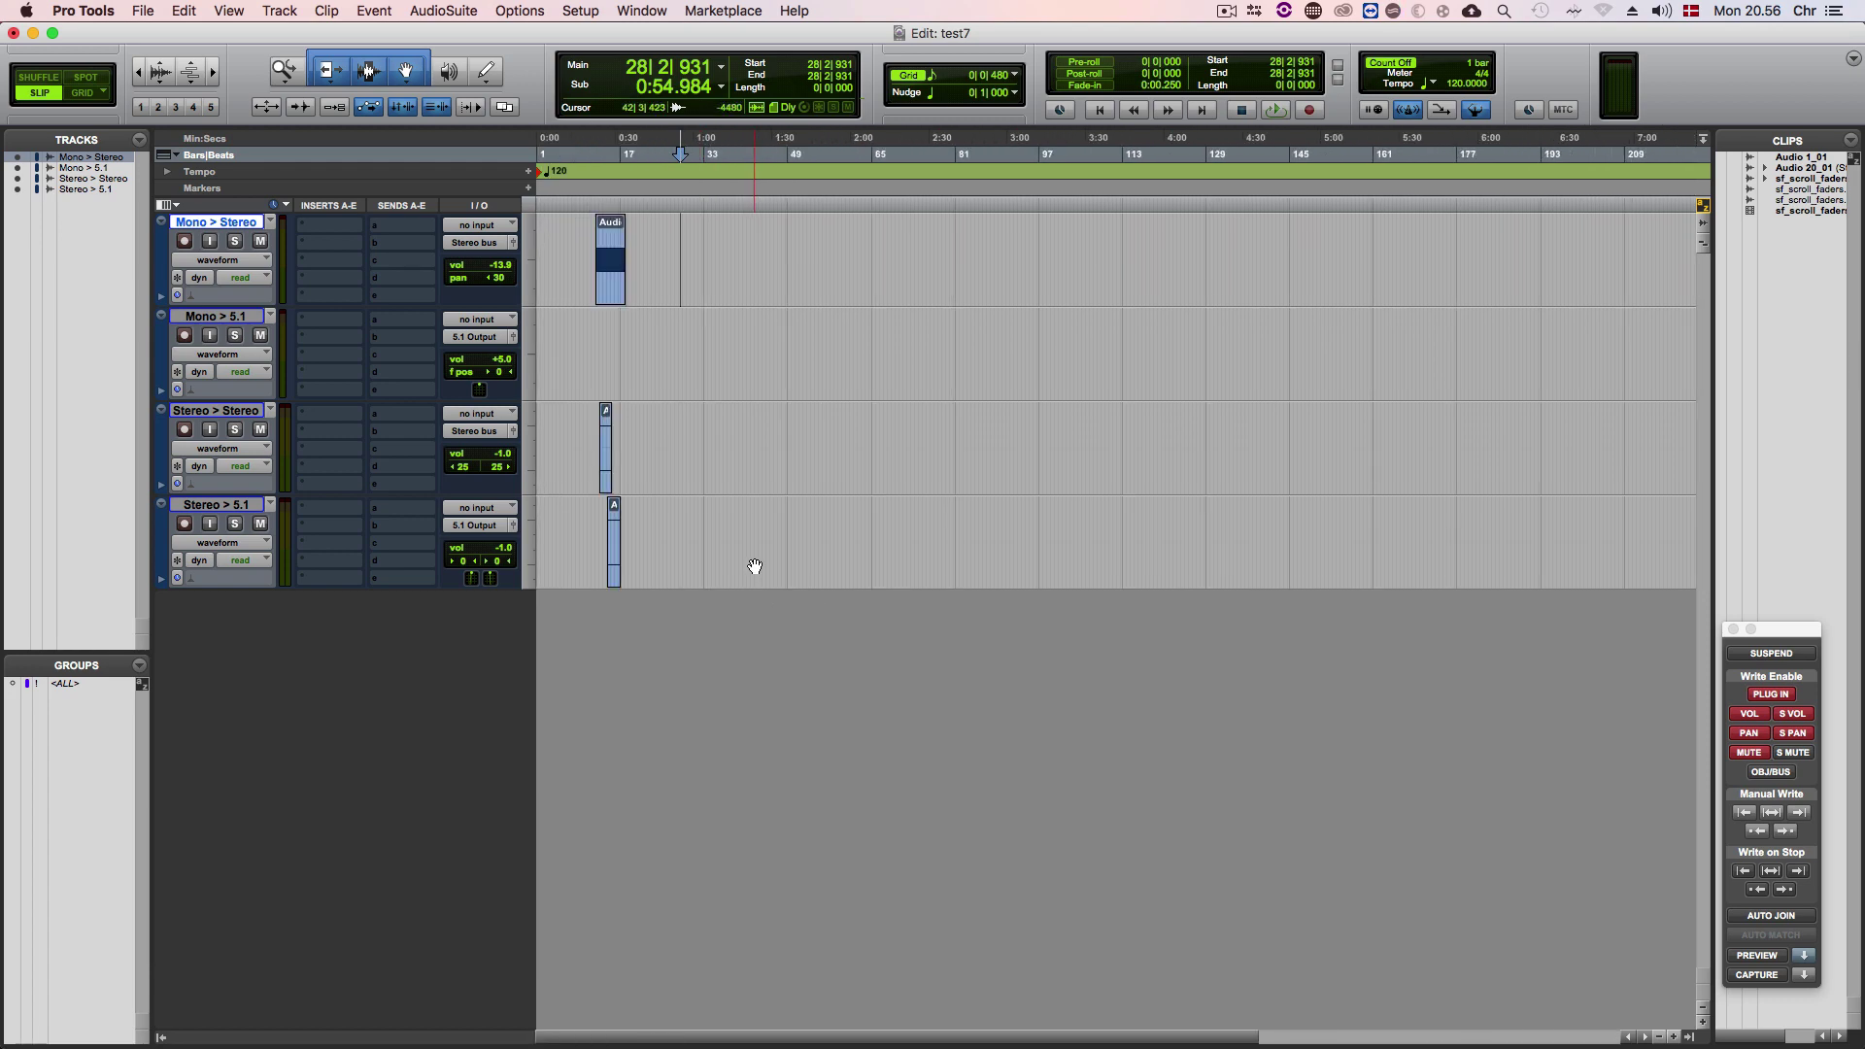
# Scroll the Stereo > 5.1 panner to front 35 left and 35 right, then close it.
pyautogui.click(658, 515)
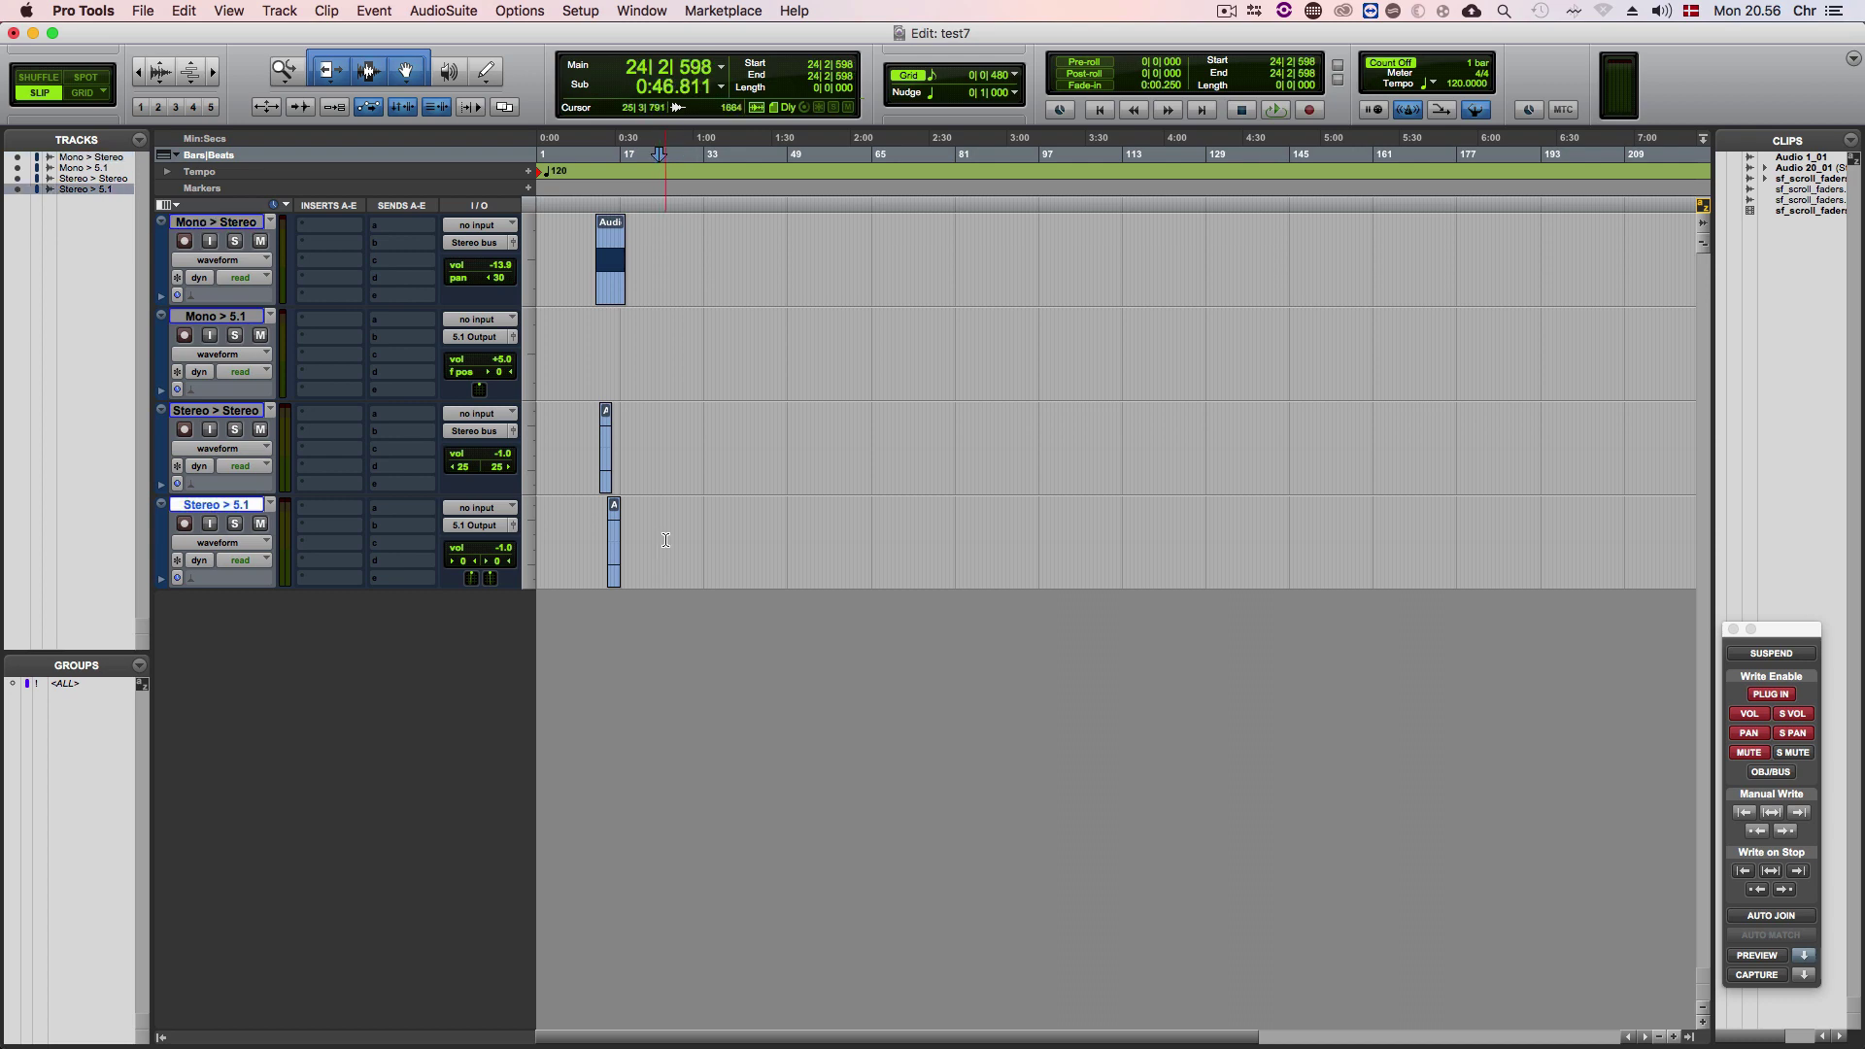
pyautogui.press('p')
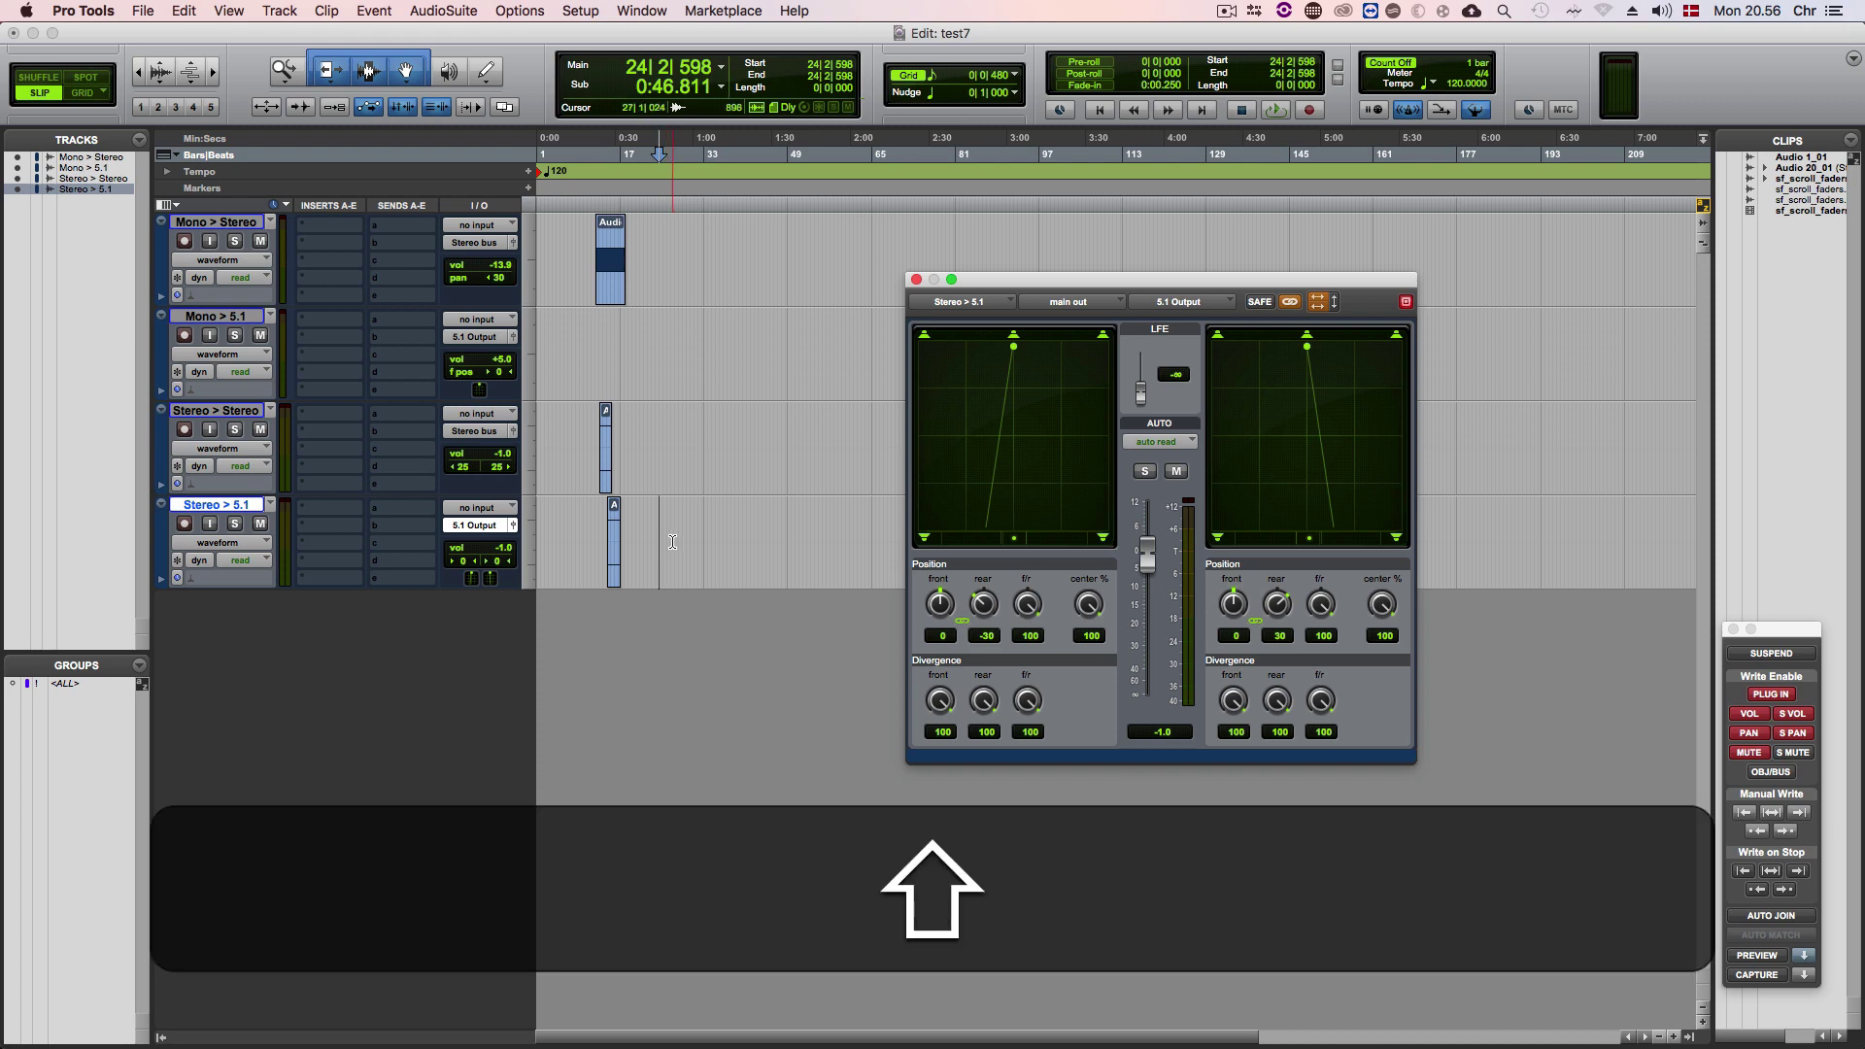
pyautogui.scroll(5, 670, 540)
pyautogui.scroll(-15, 674, 540)
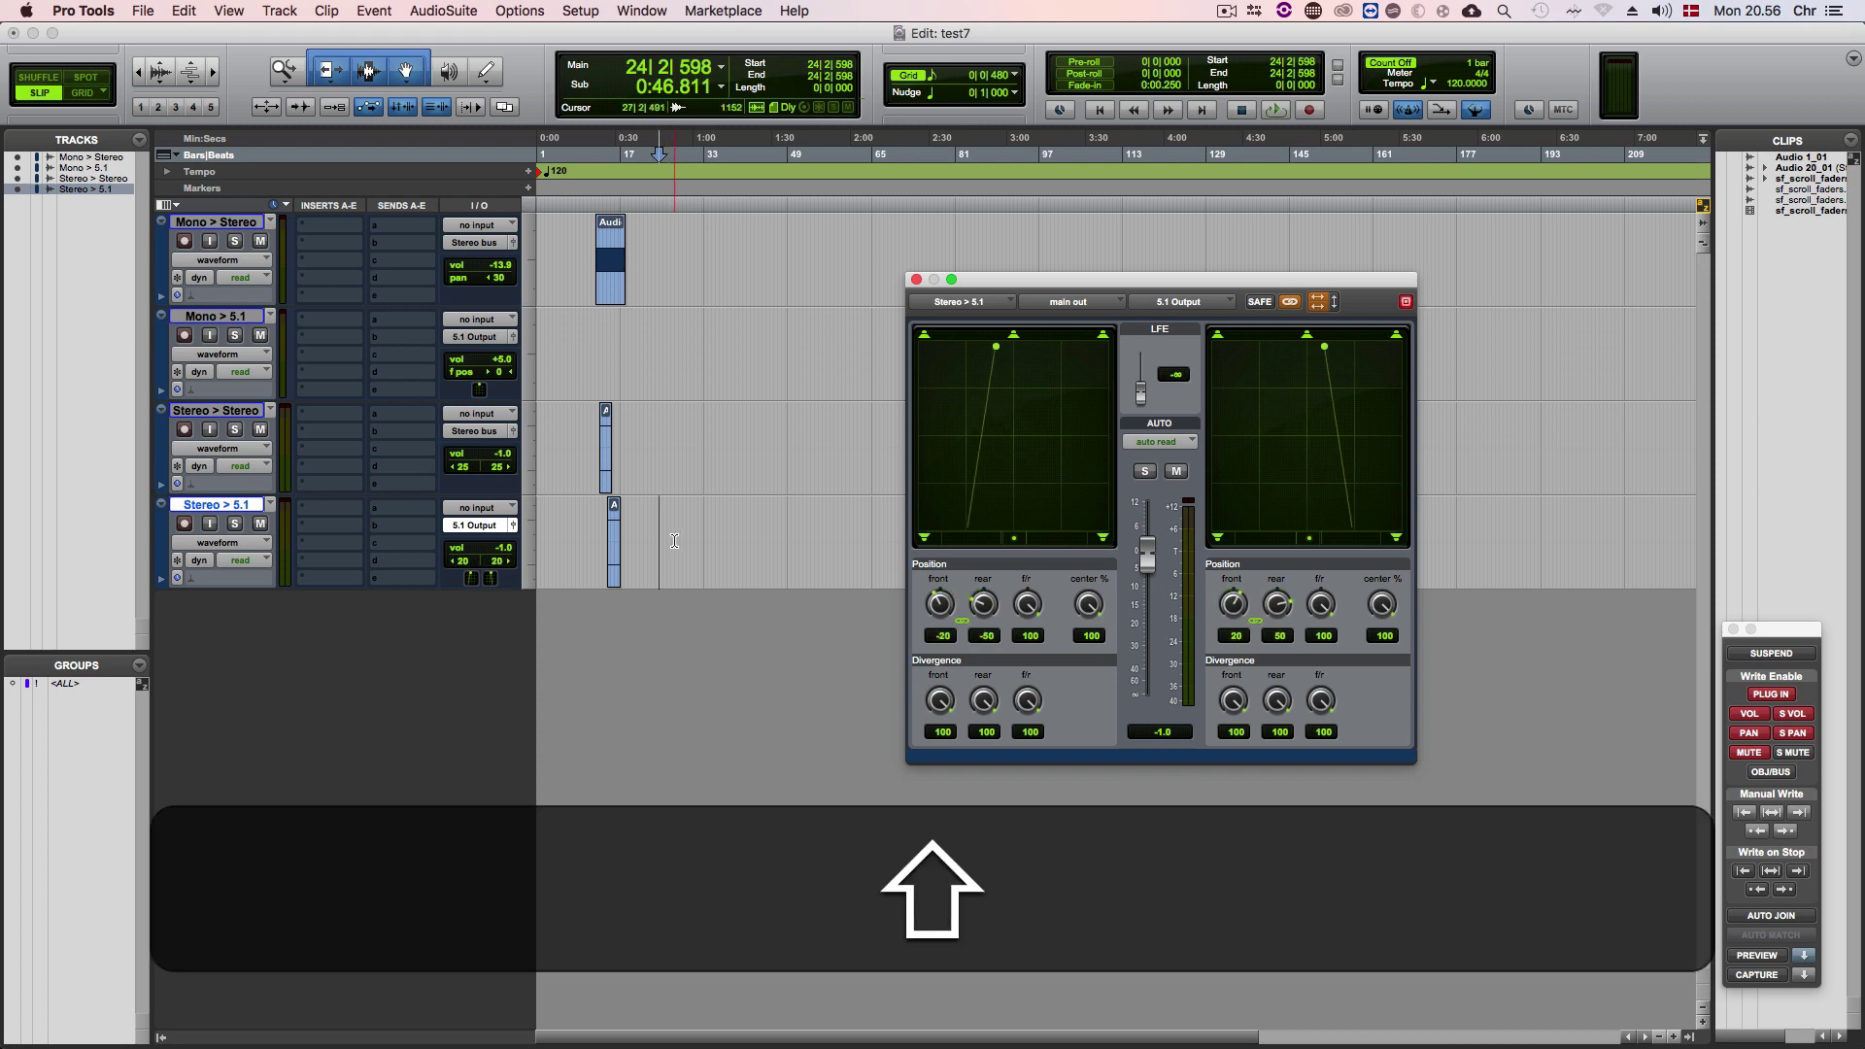
pyautogui.scroll(13, 677, 540)
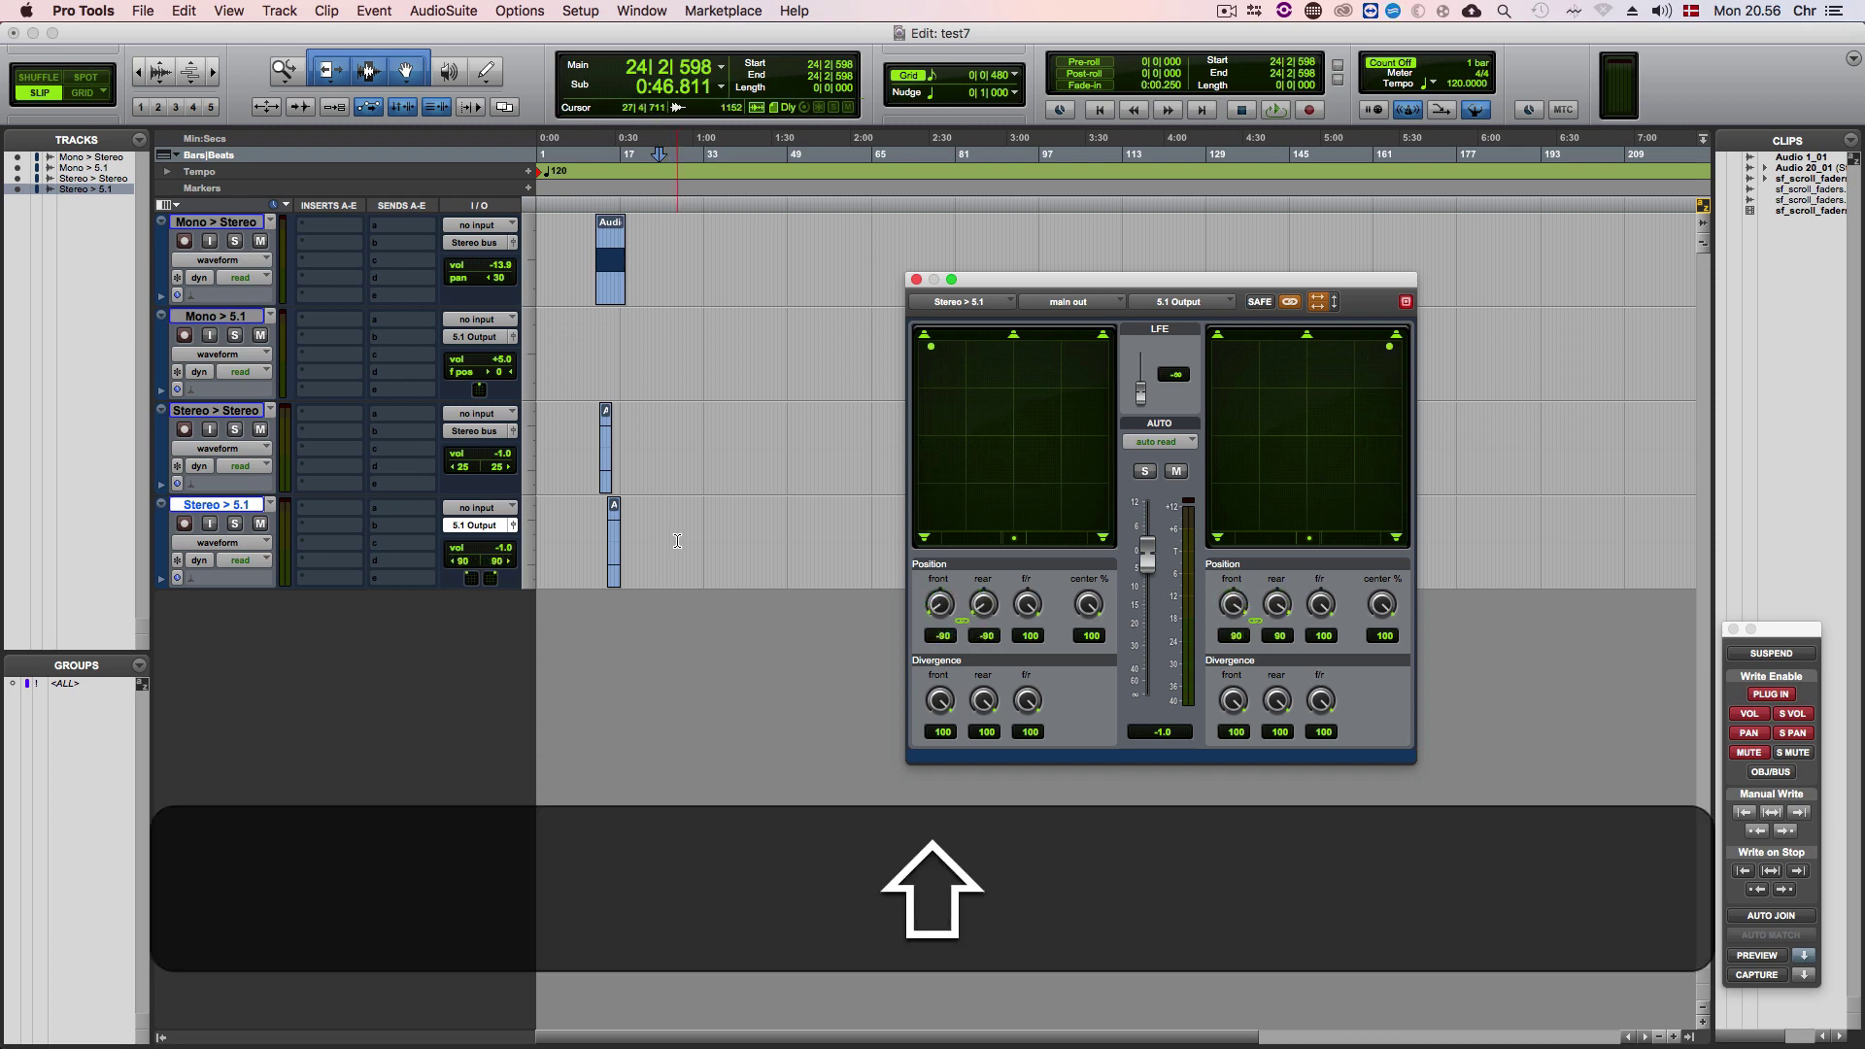
pyautogui.scroll(-5, 682, 541)
pyautogui.scroll(6, 684, 541)
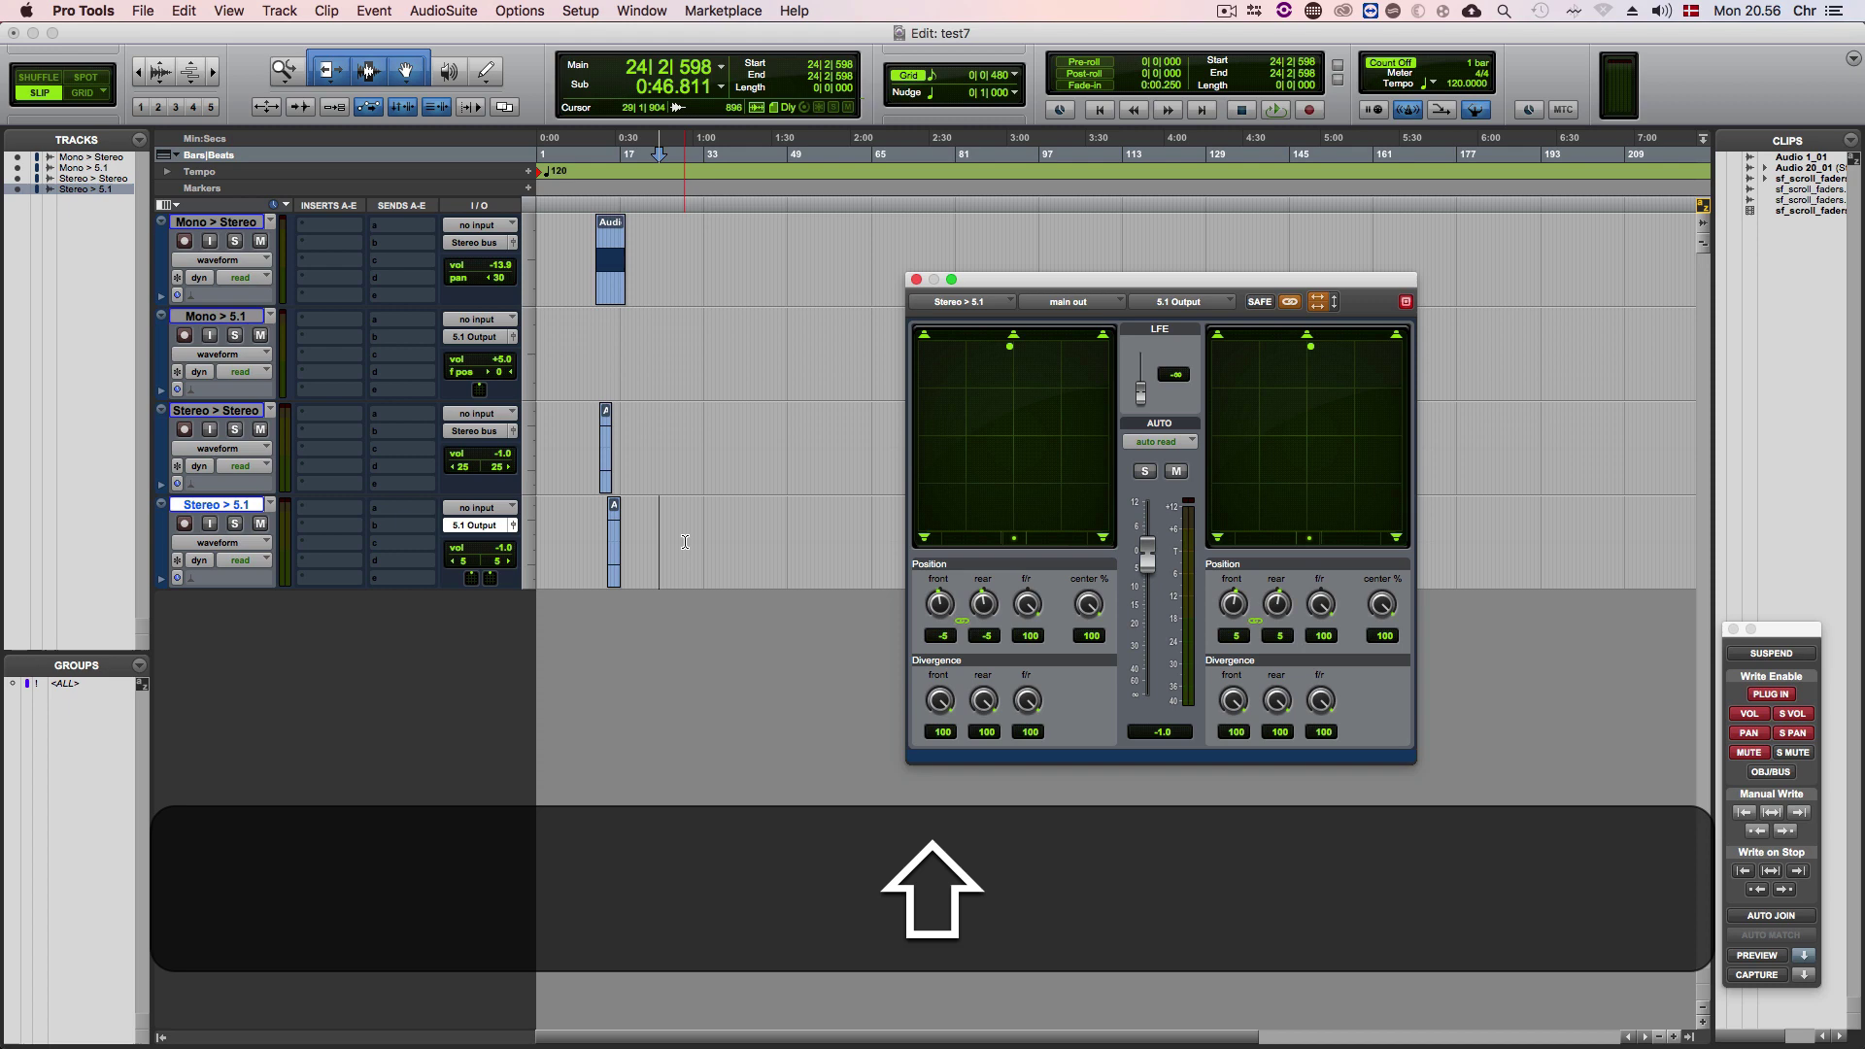
pyautogui.scroll(-4, 684, 541)
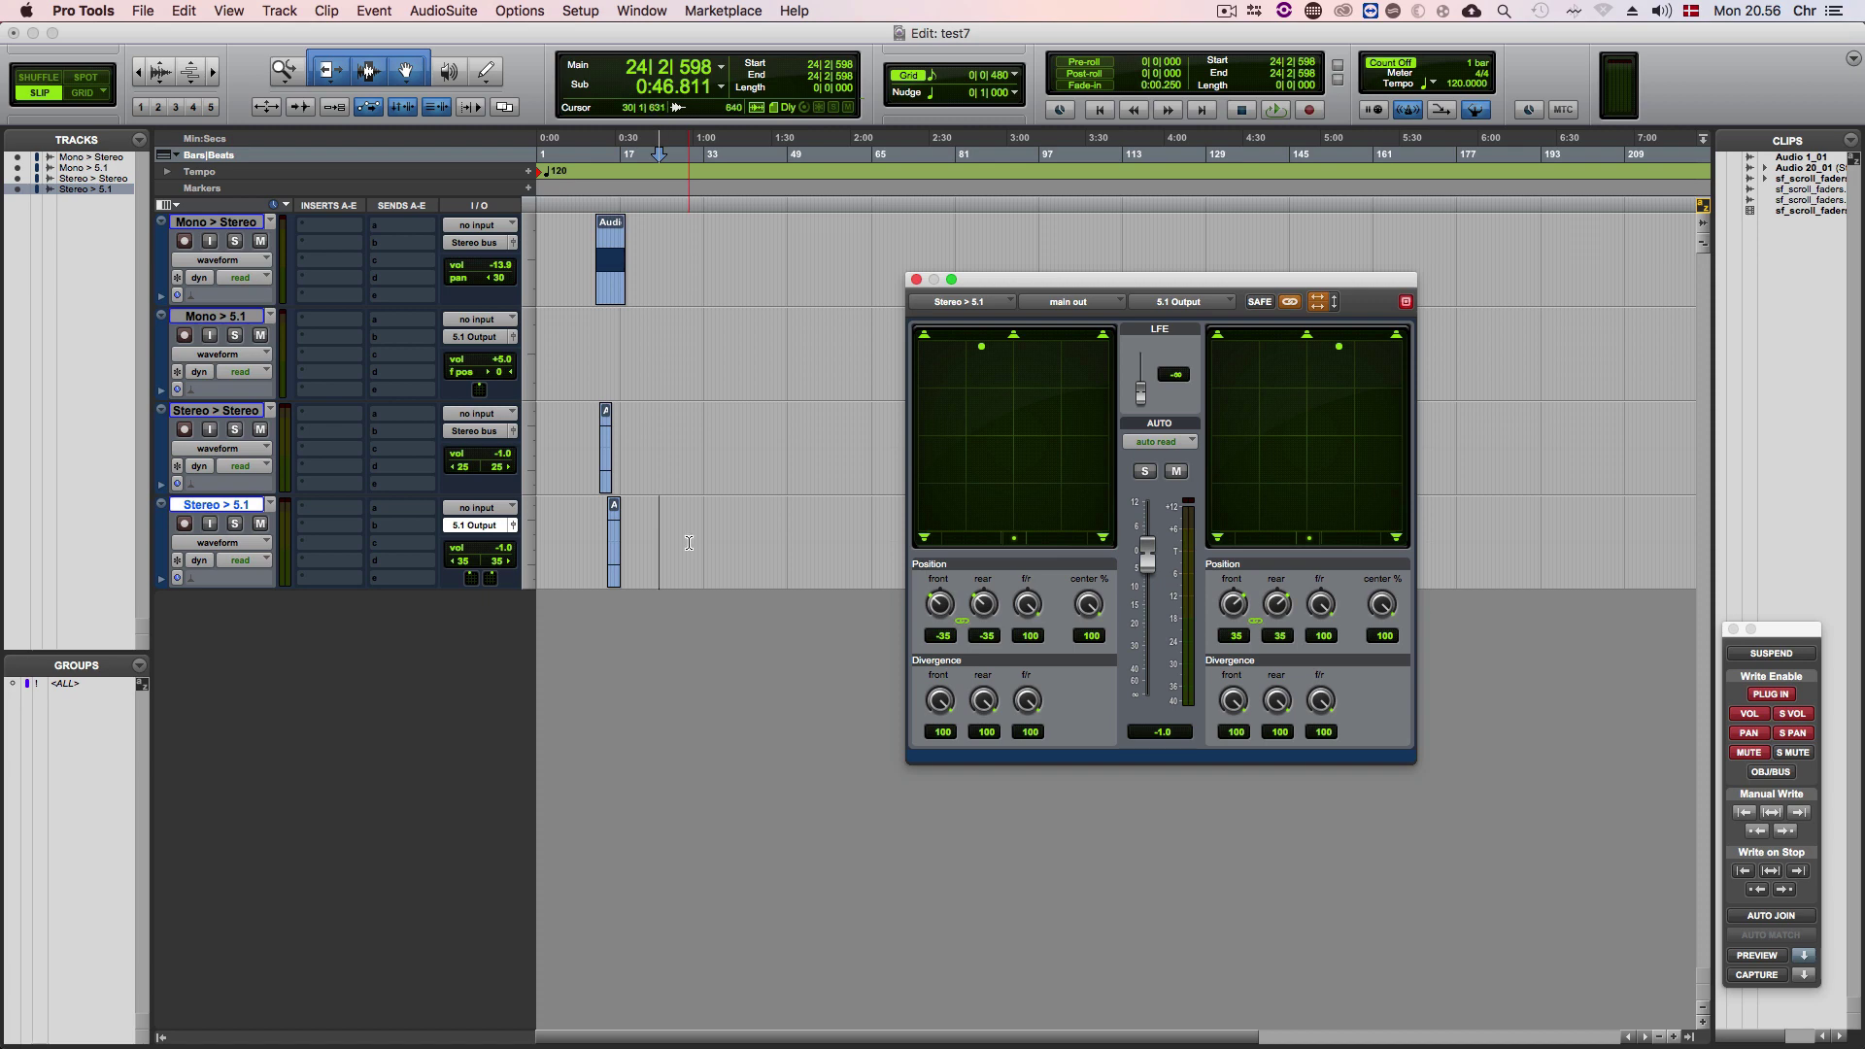
pyautogui.press('p')
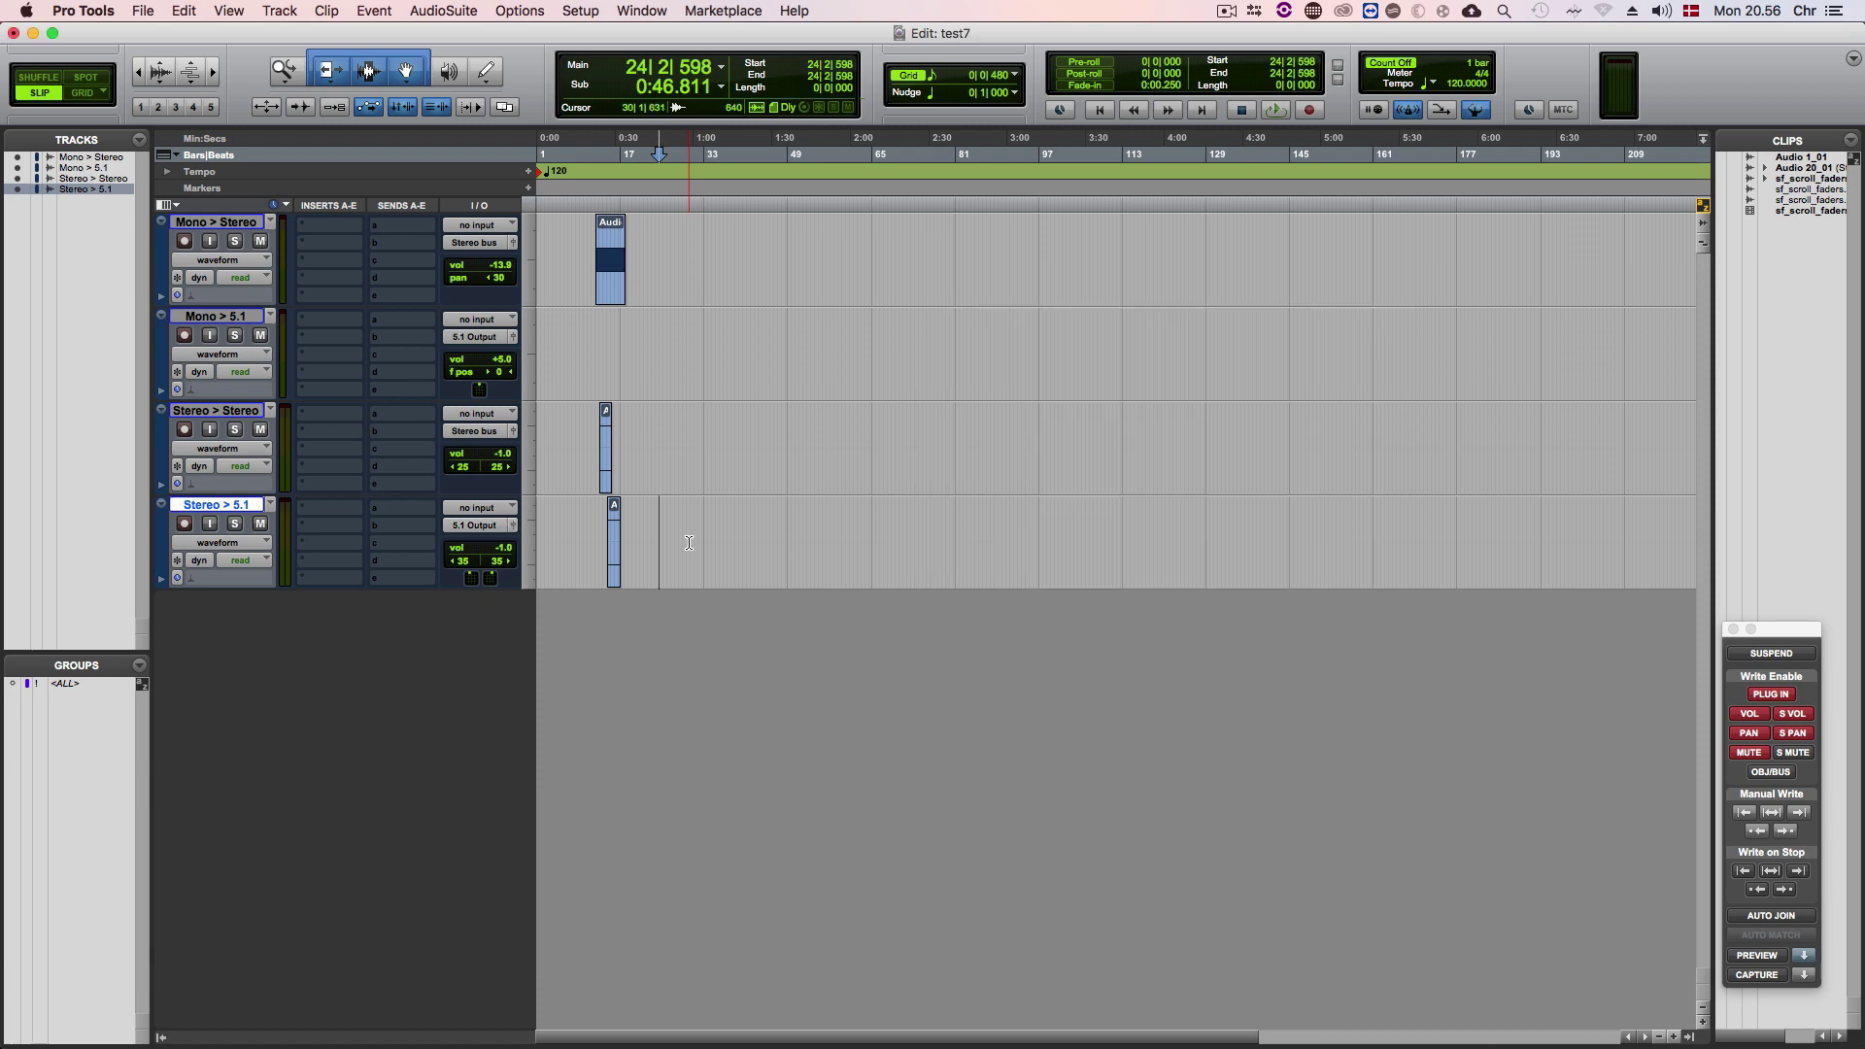
# Back in SoundFlow, find Pro Tools Scroll Faders 0.2.0 among available packages and install it.
pyautogui.press('super+Tab')
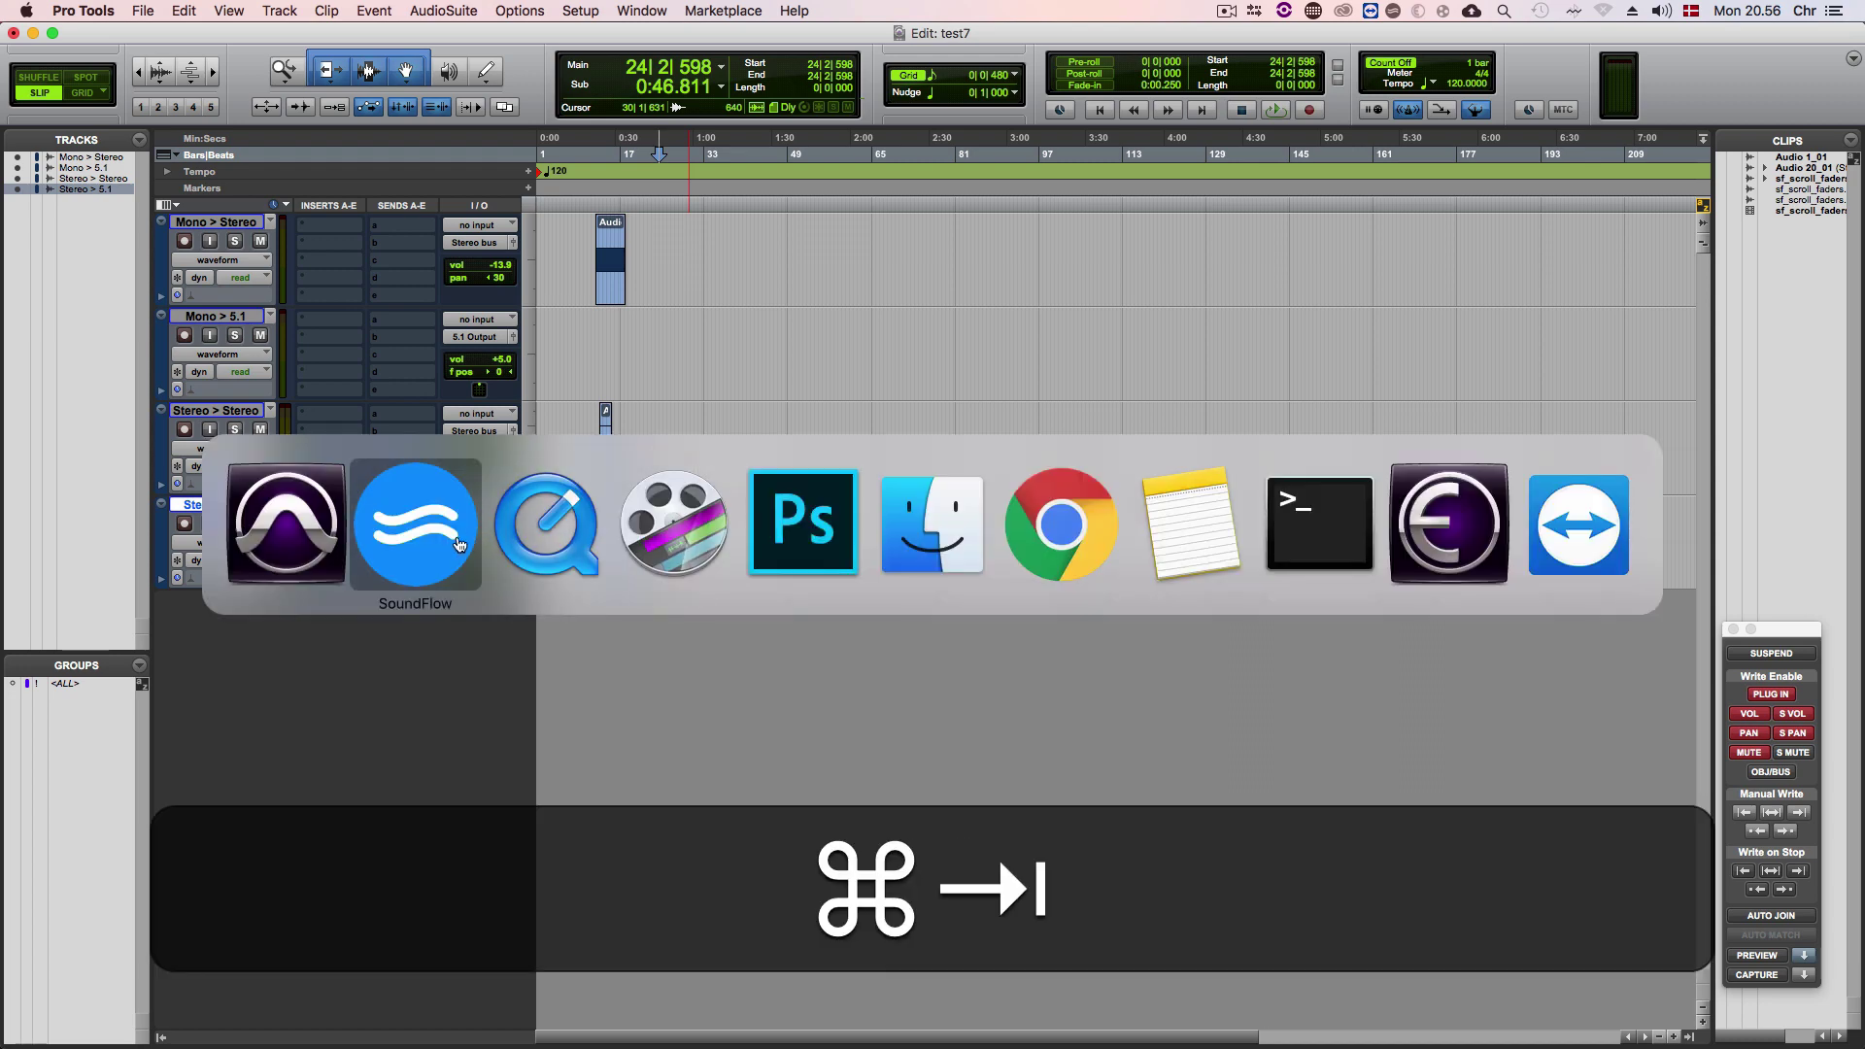
pyautogui.click(459, 544)
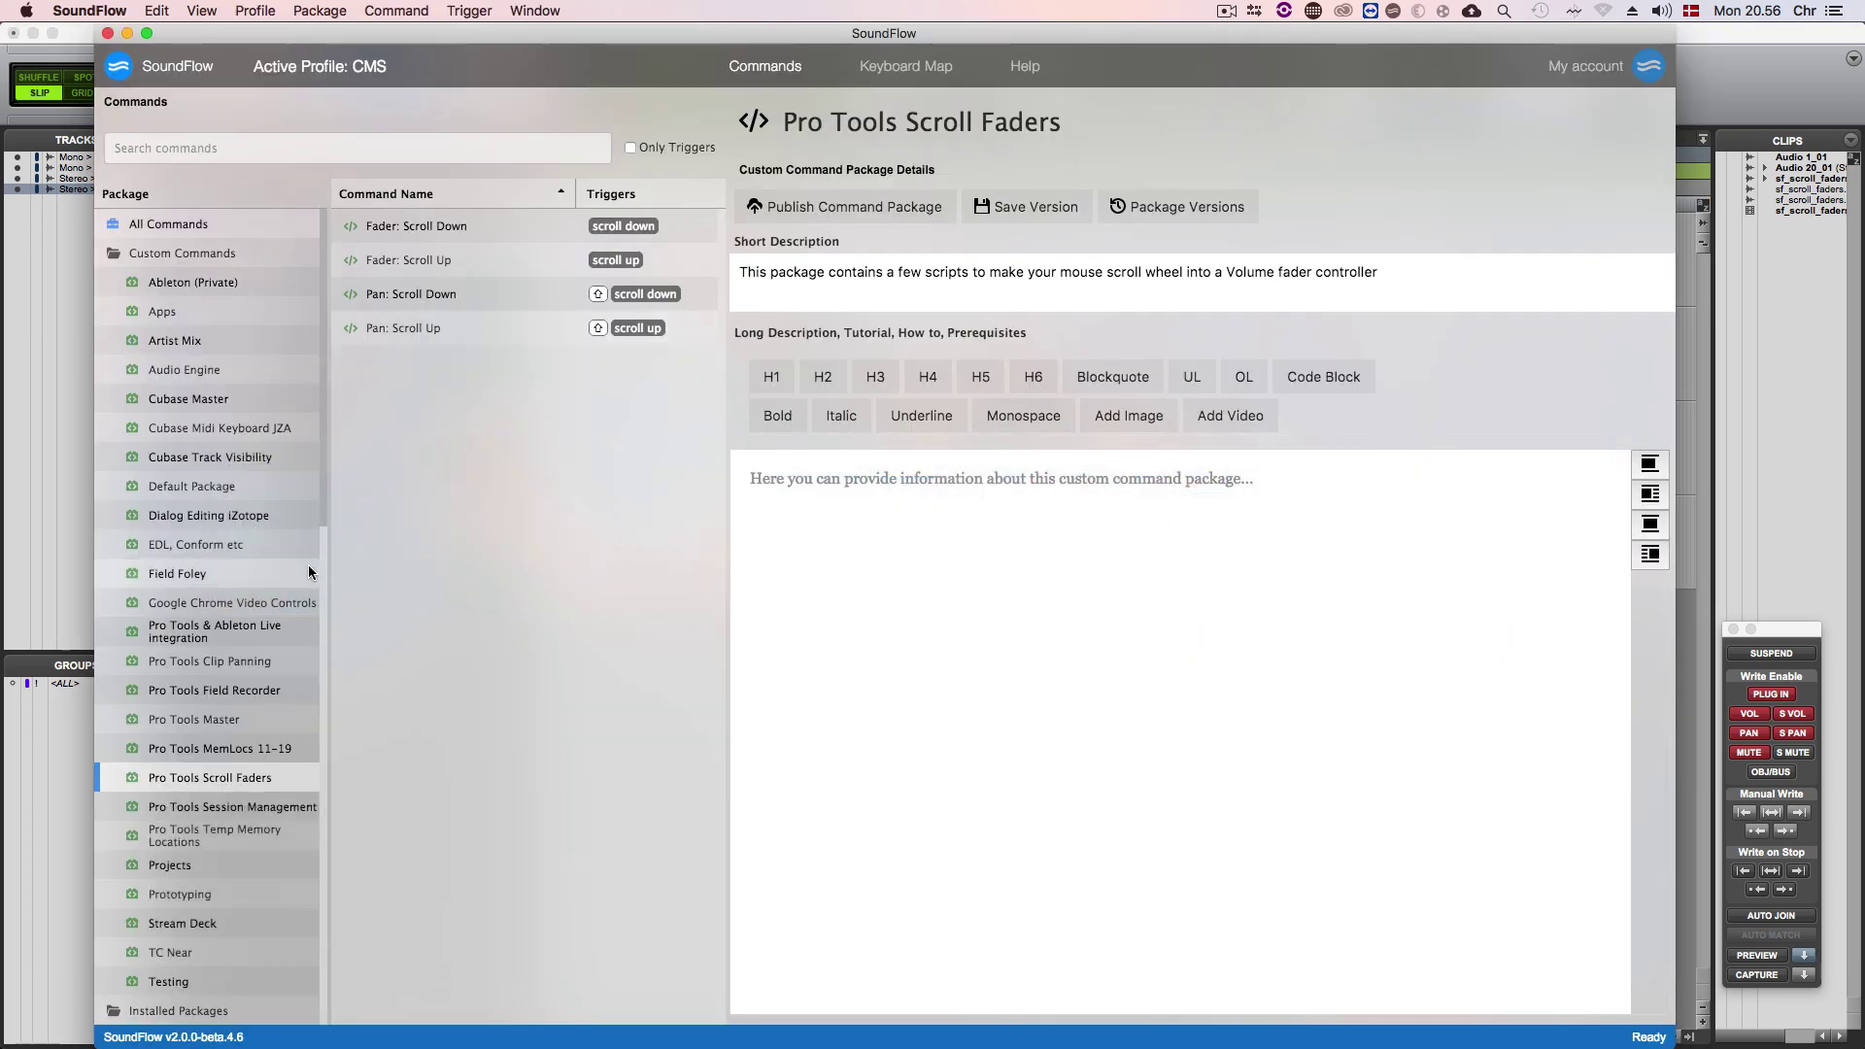
pyautogui.scroll(-4, 201, 642)
pyautogui.scroll(-4, 201, 639)
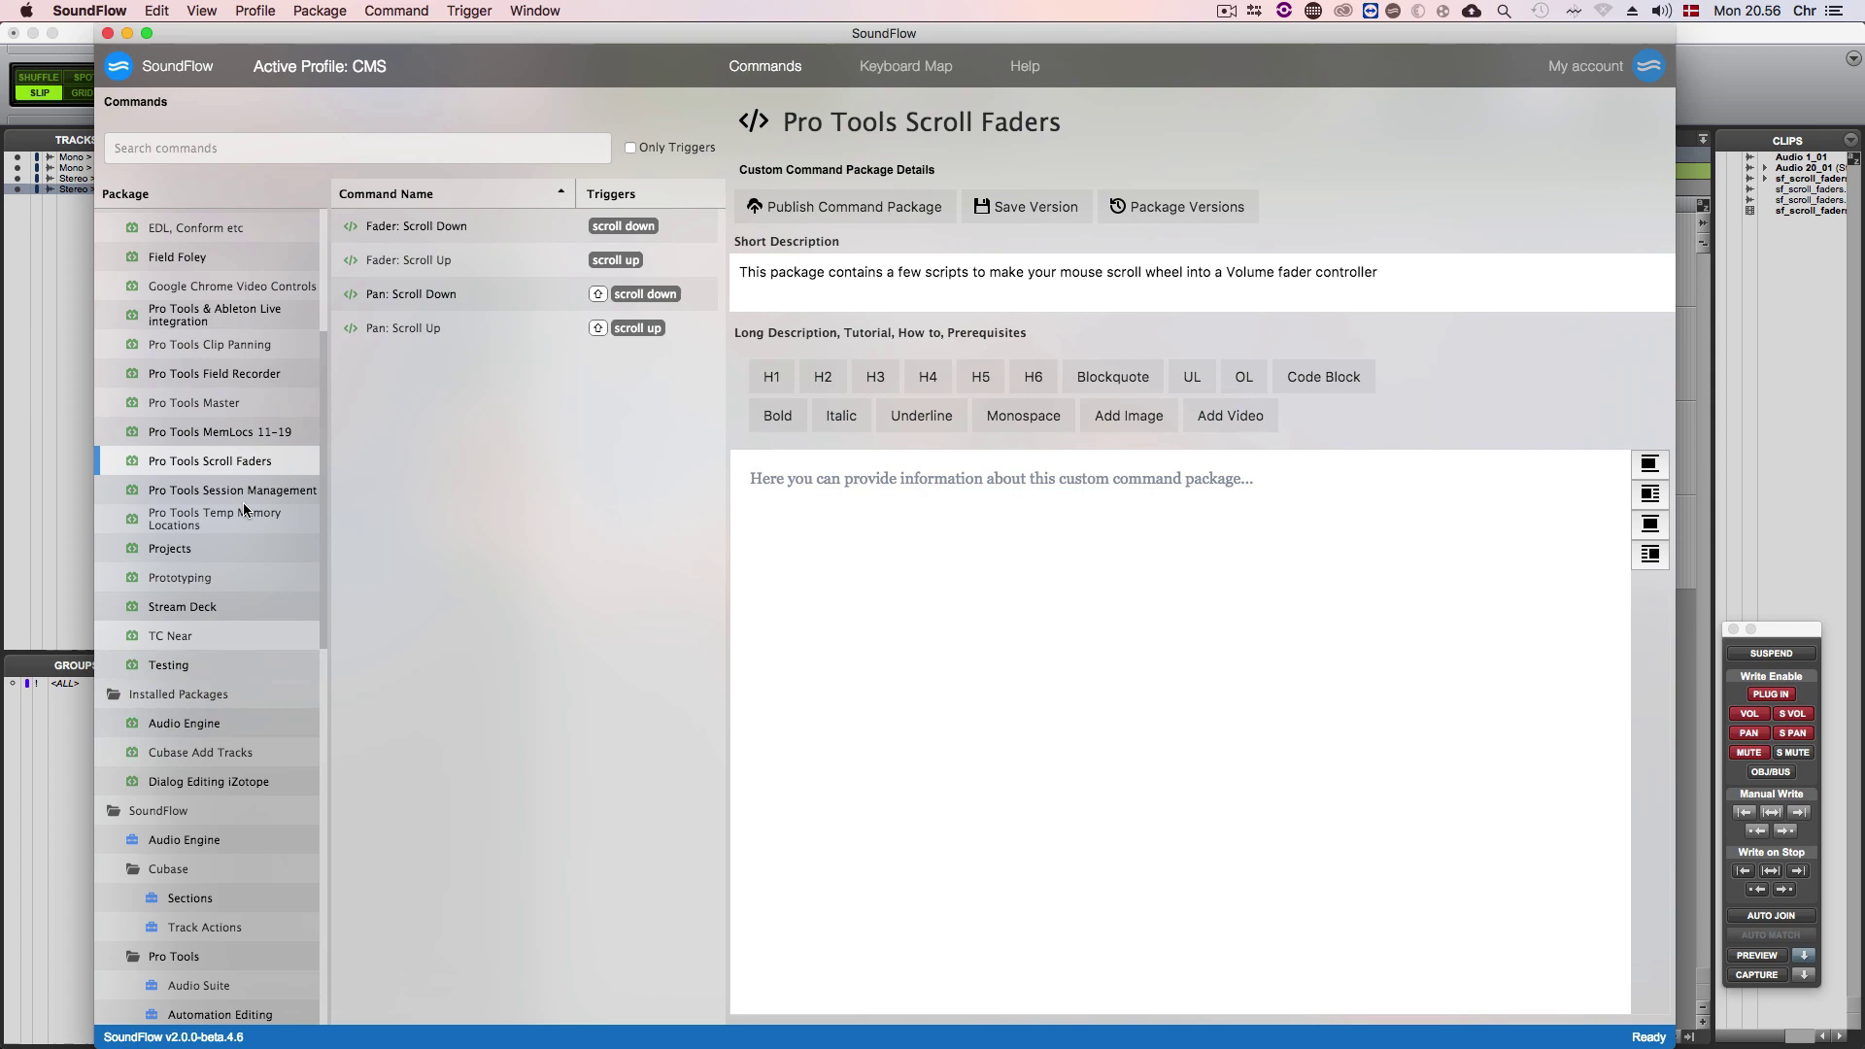
pyautogui.click(190, 697)
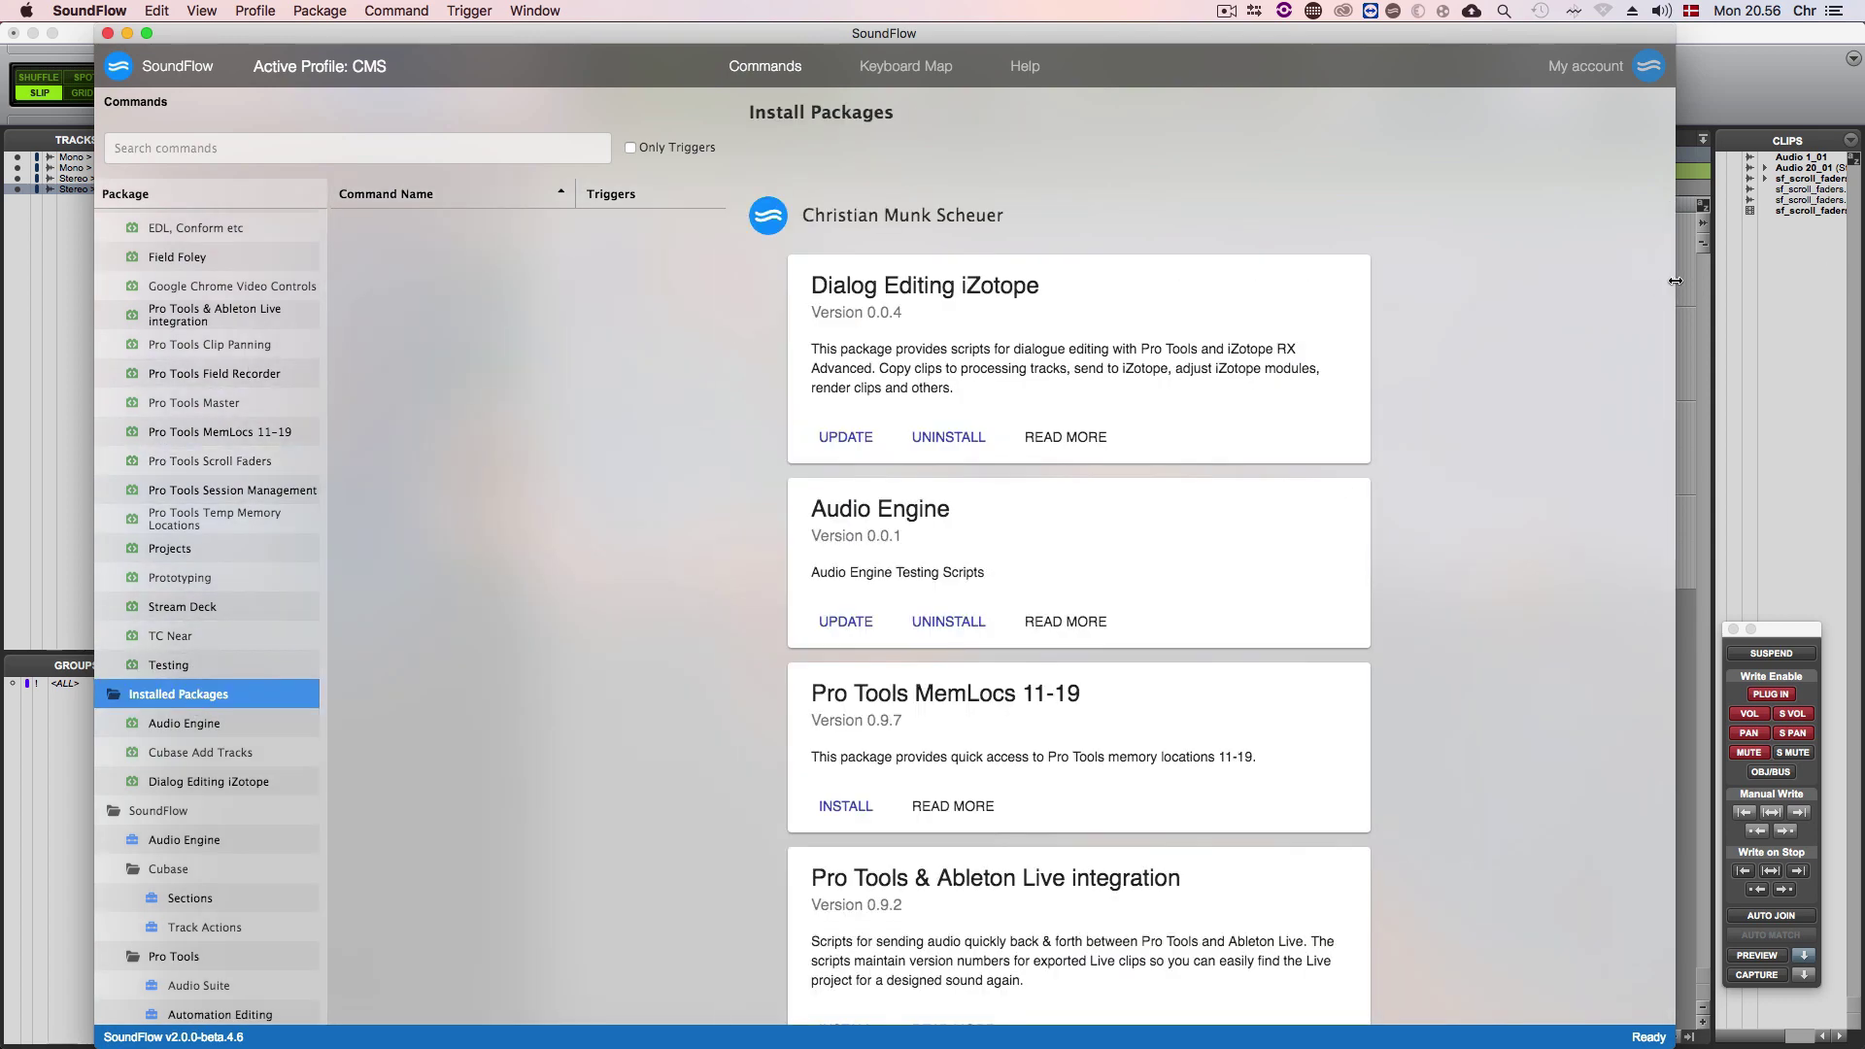
pyautogui.moveTo(1668, 282); pyautogui.dragTo(1581, 776)
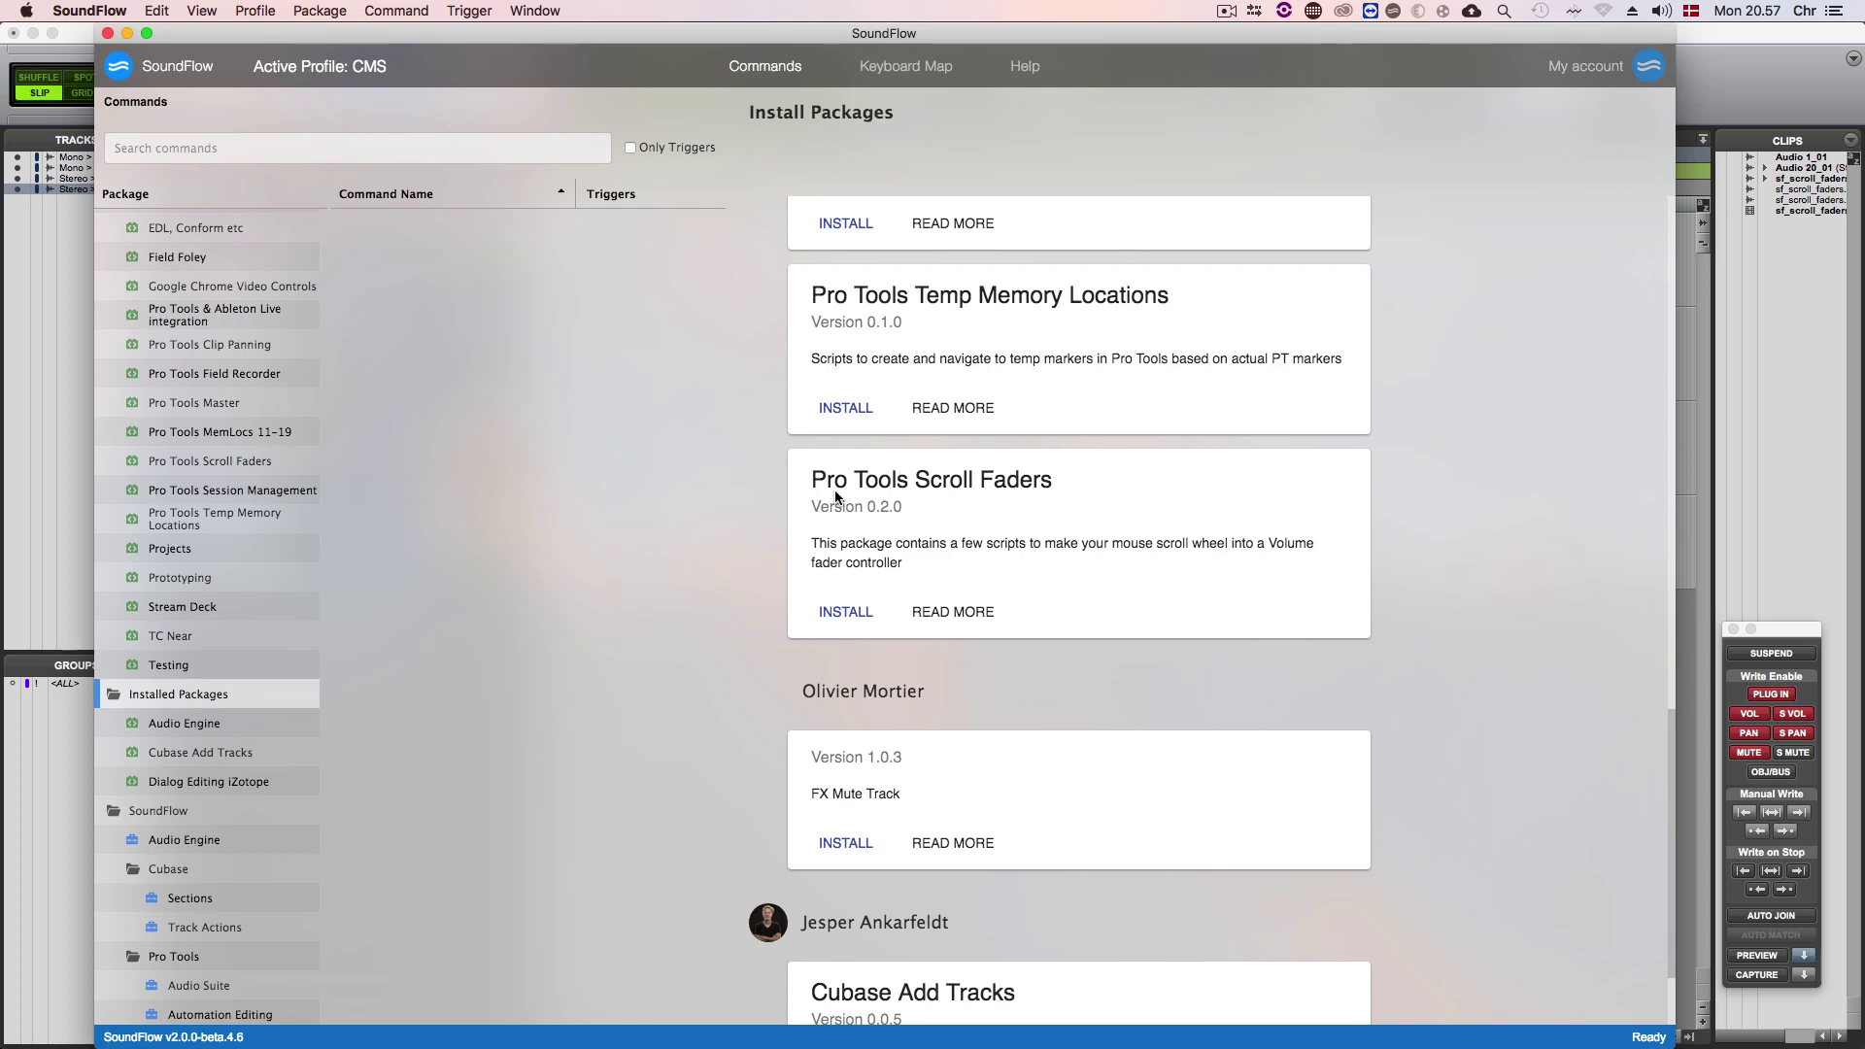
pyautogui.click(845, 612)
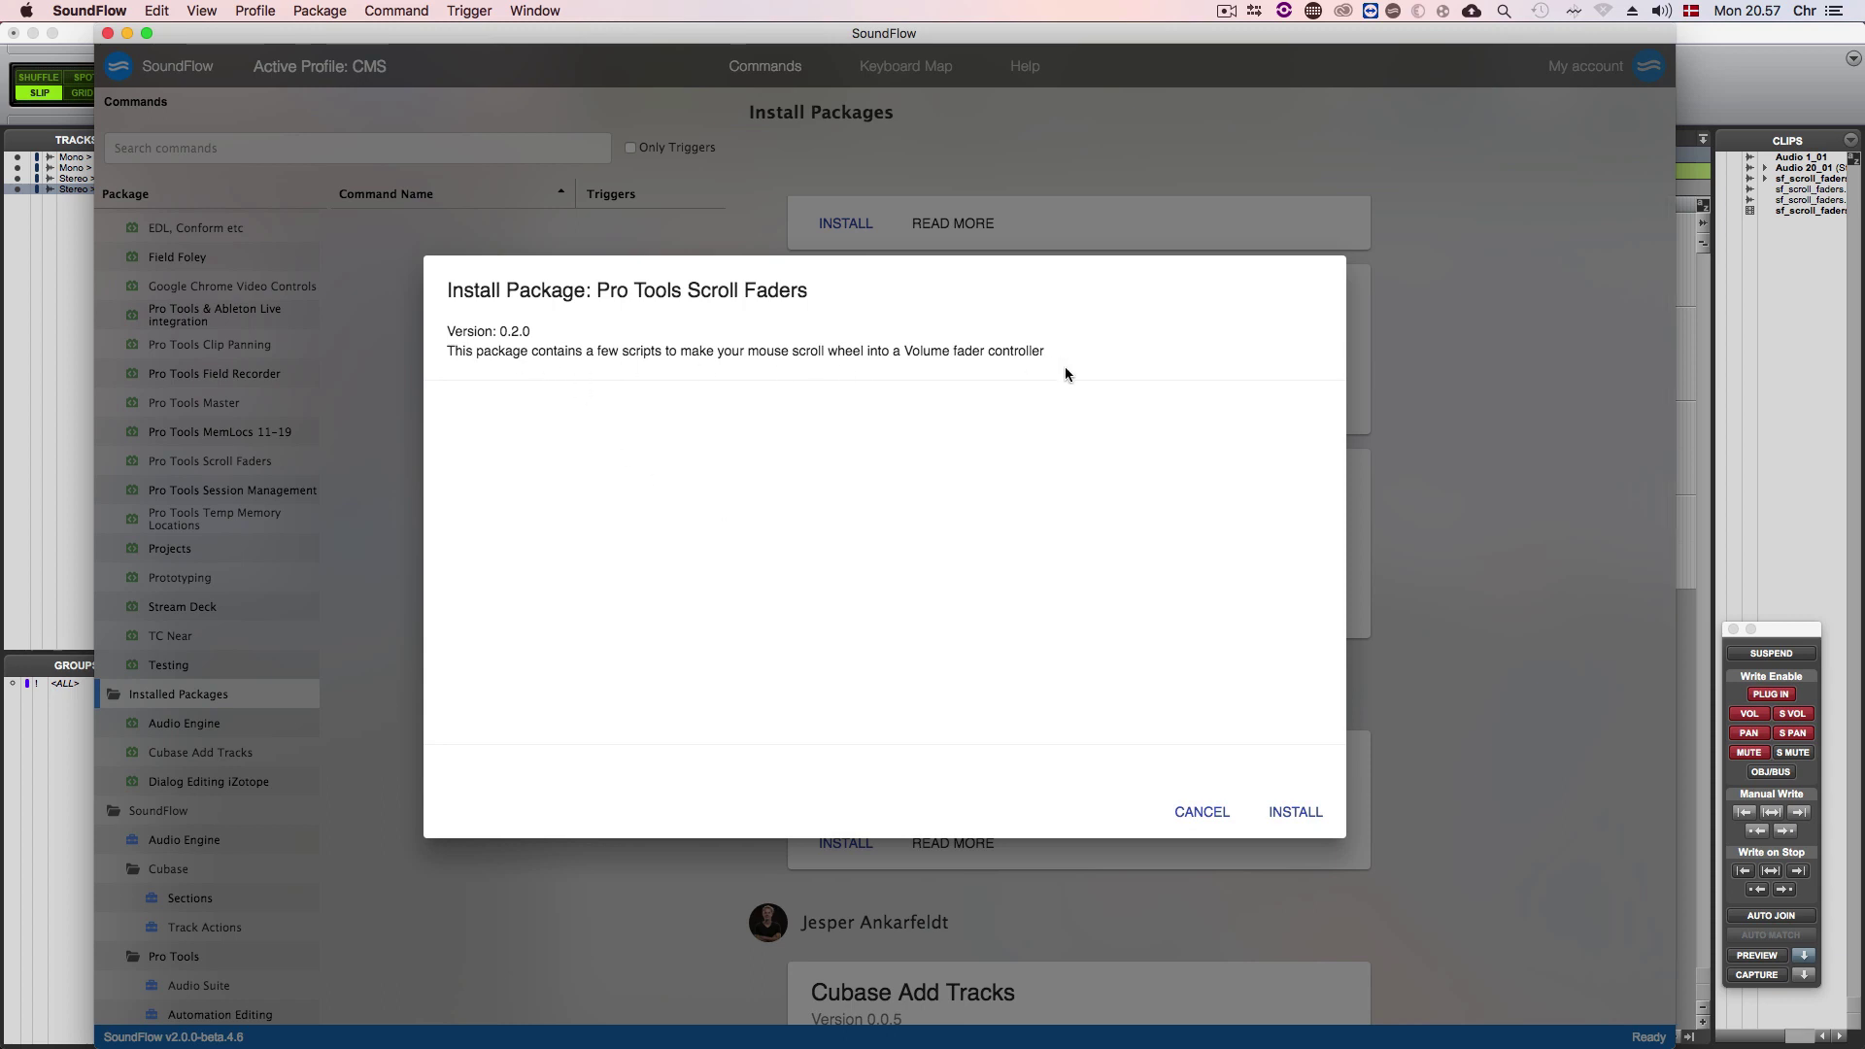
pyautogui.click(1301, 819)
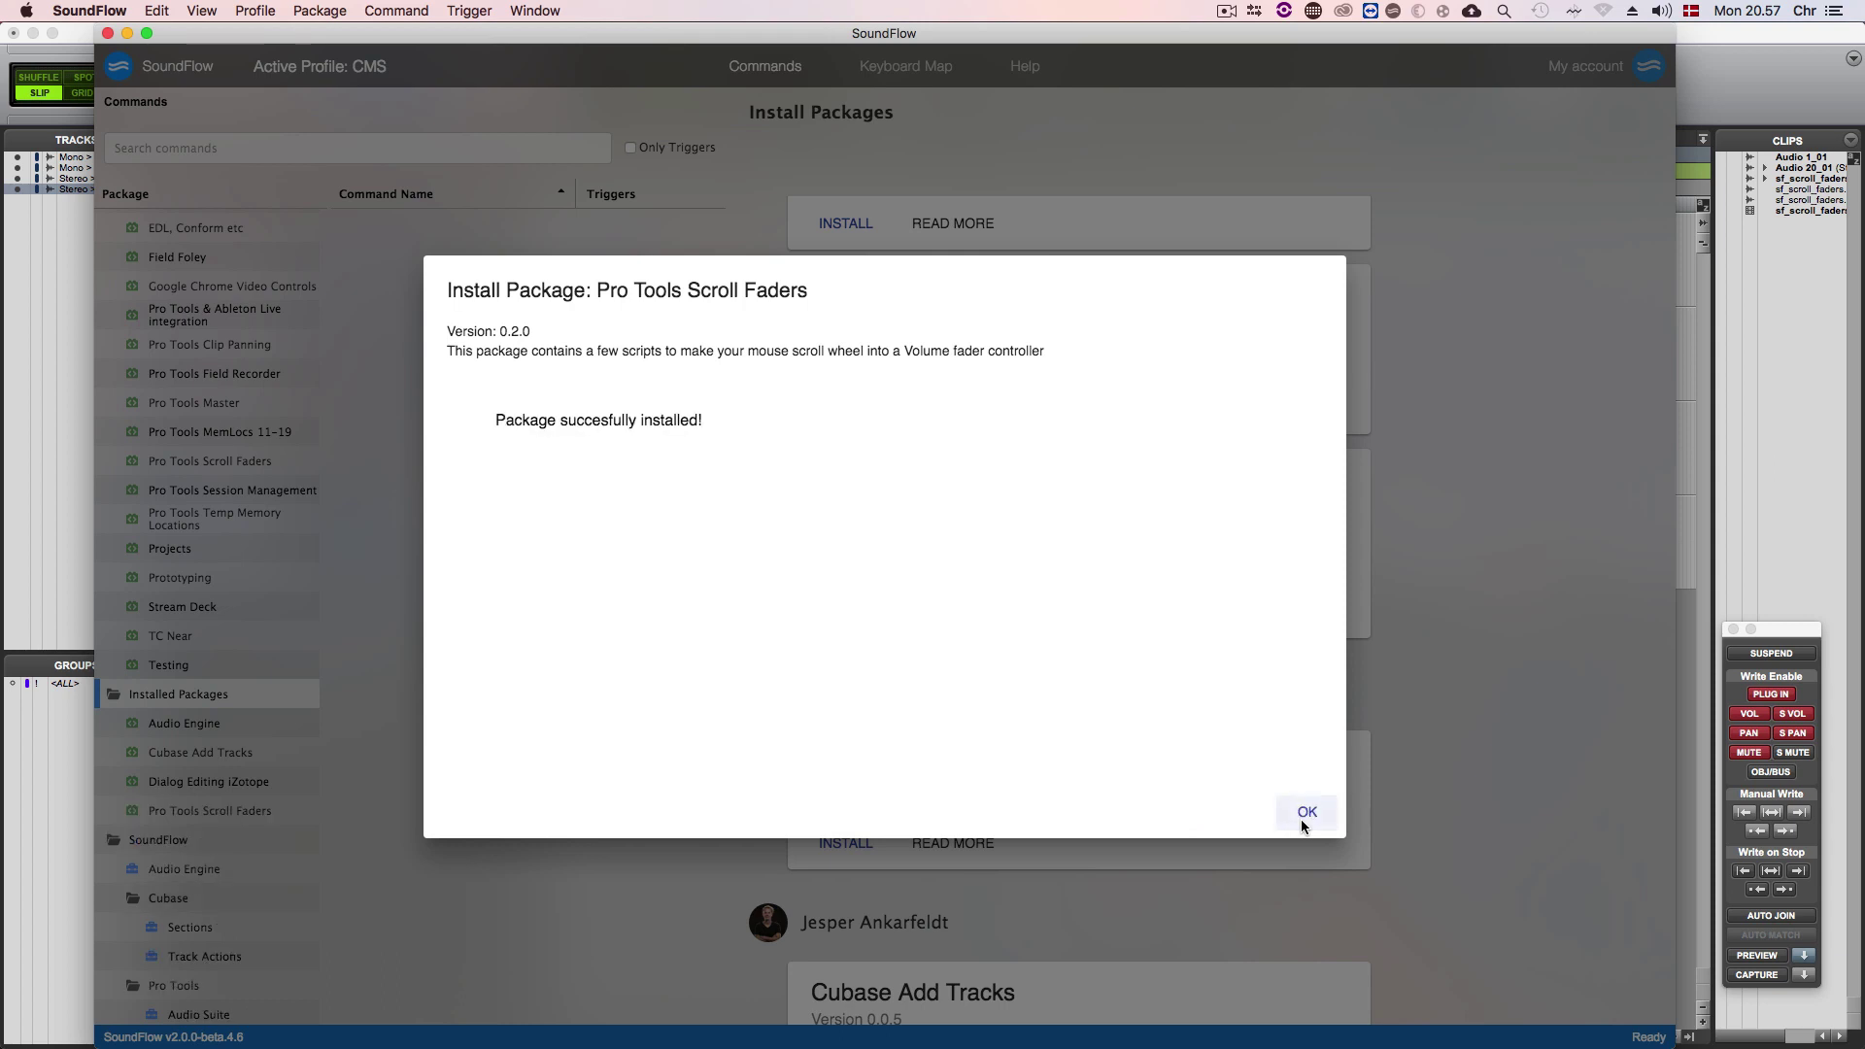
# Dismiss the success message, open Pro Tools Scroll Faders and add a trigger to Fader: Scroll Down.
pyautogui.click(1304, 812)
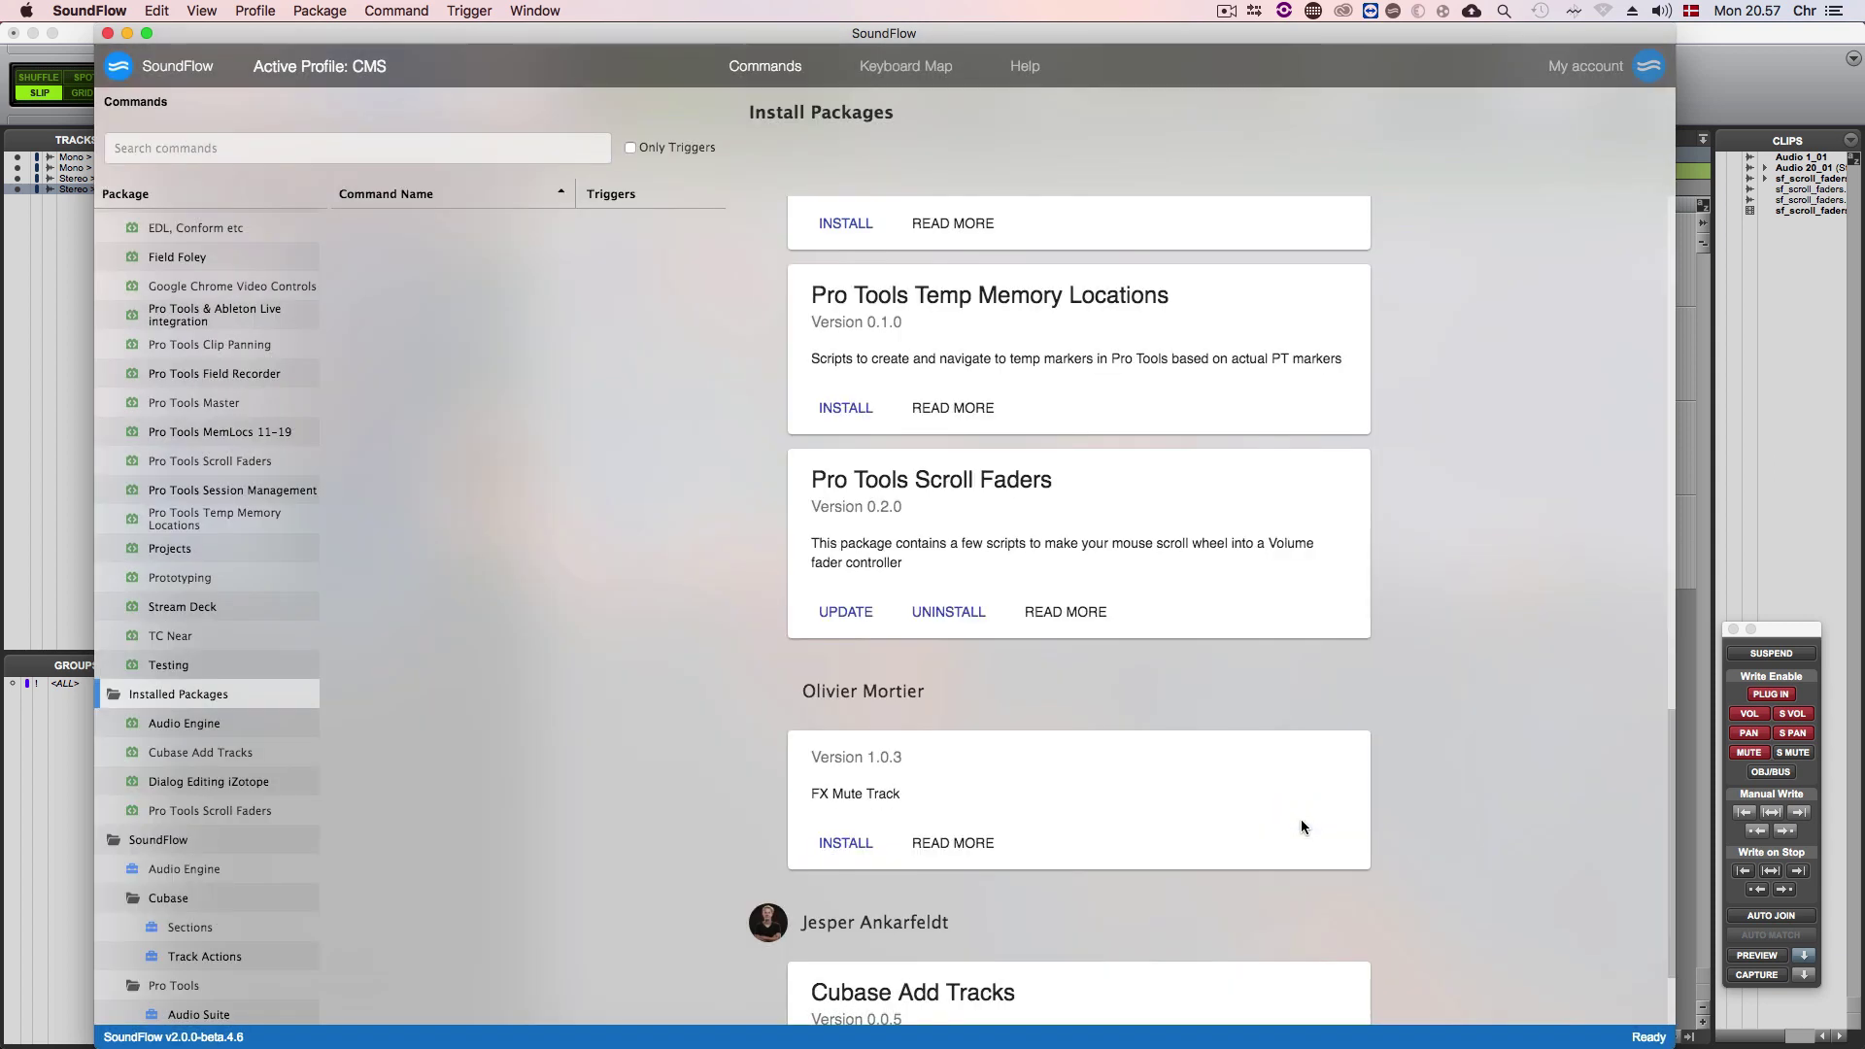
pyautogui.click(187, 812)
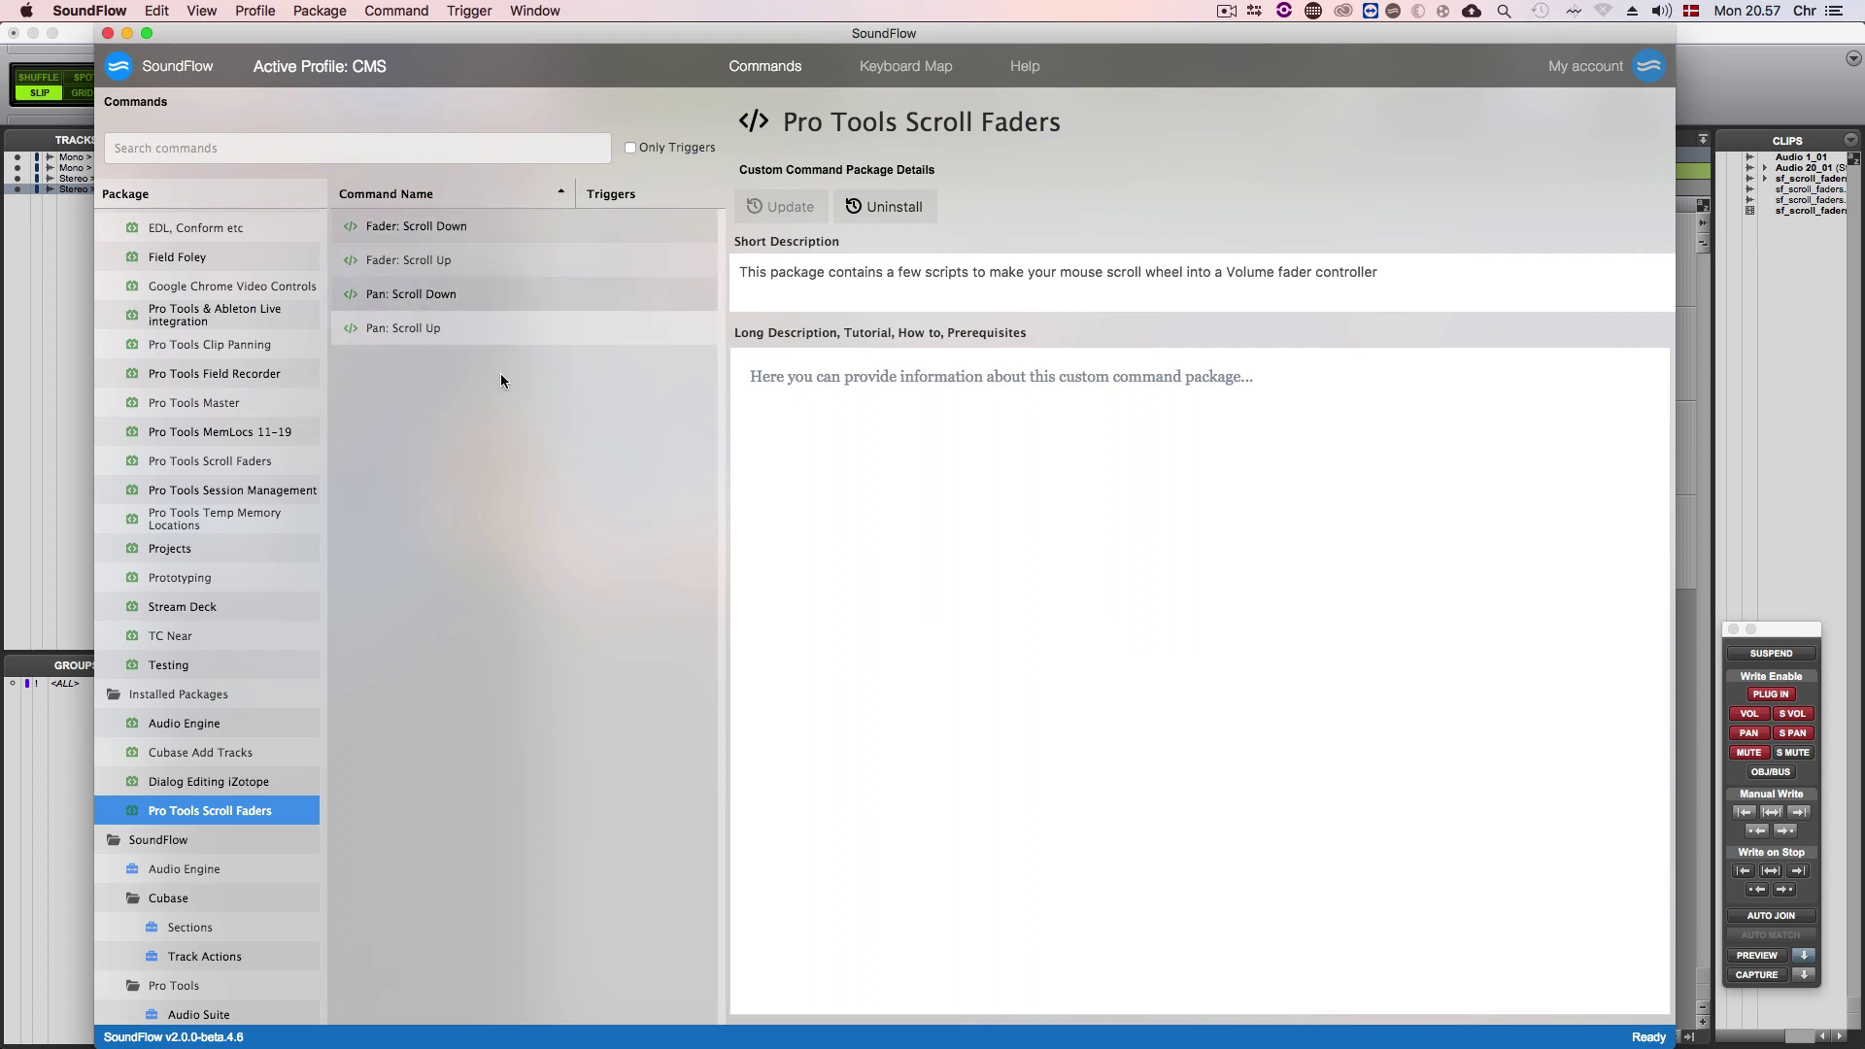
pyautogui.click(471, 227)
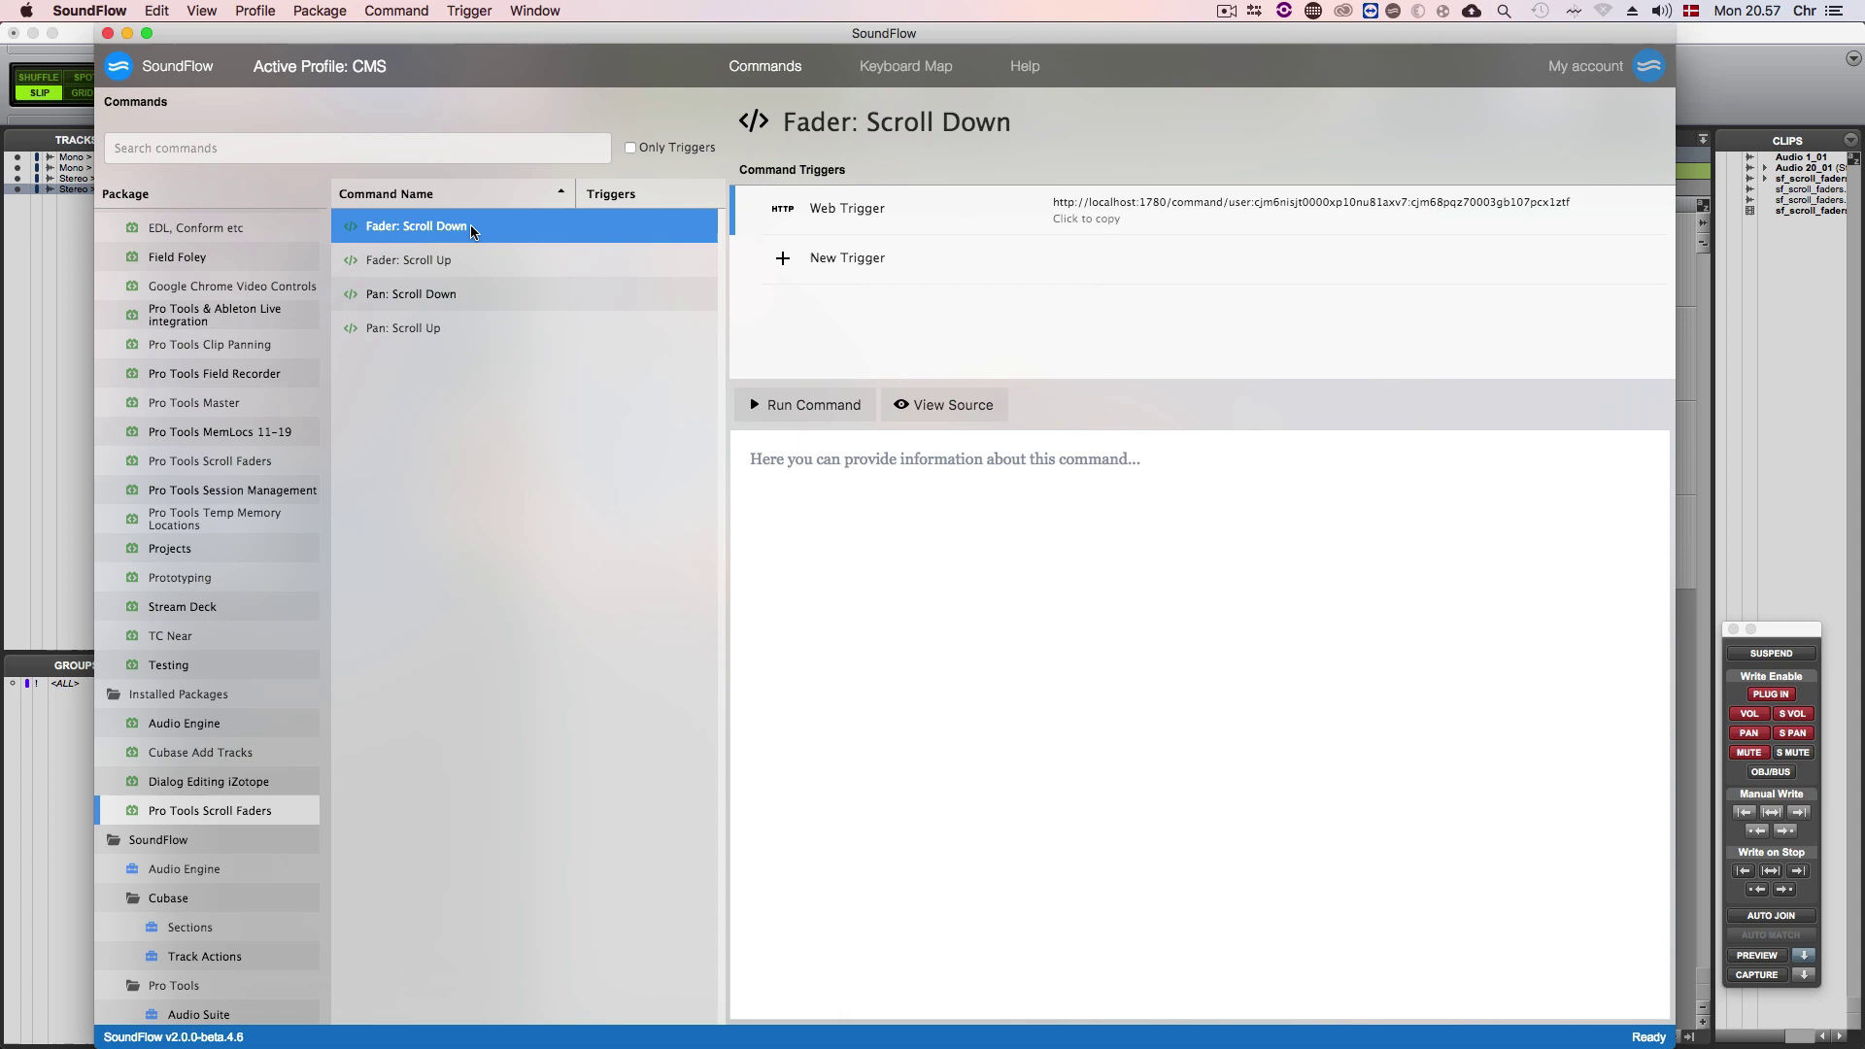
pyautogui.click(823, 262)
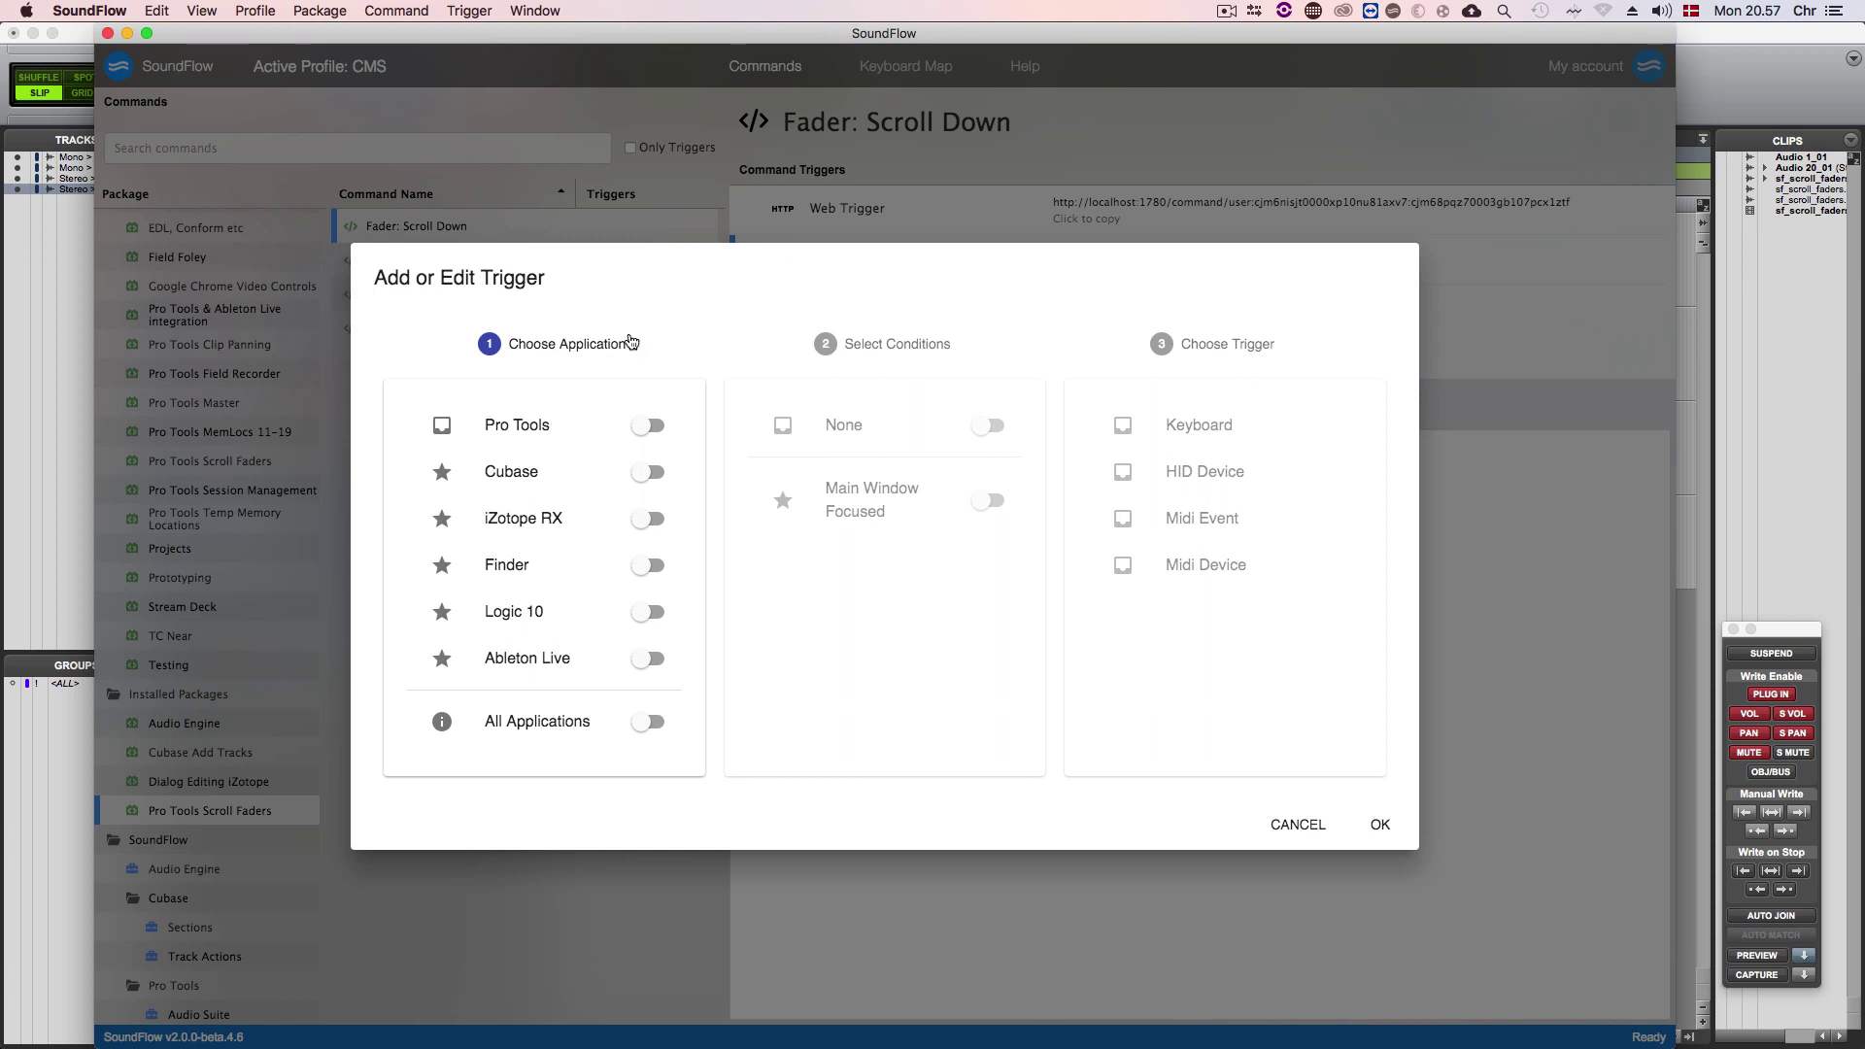
# Save a Pro Tools-only, no-condition scroll-down wheel trigger for Fader: Scroll Down.
pyautogui.click(561, 428)
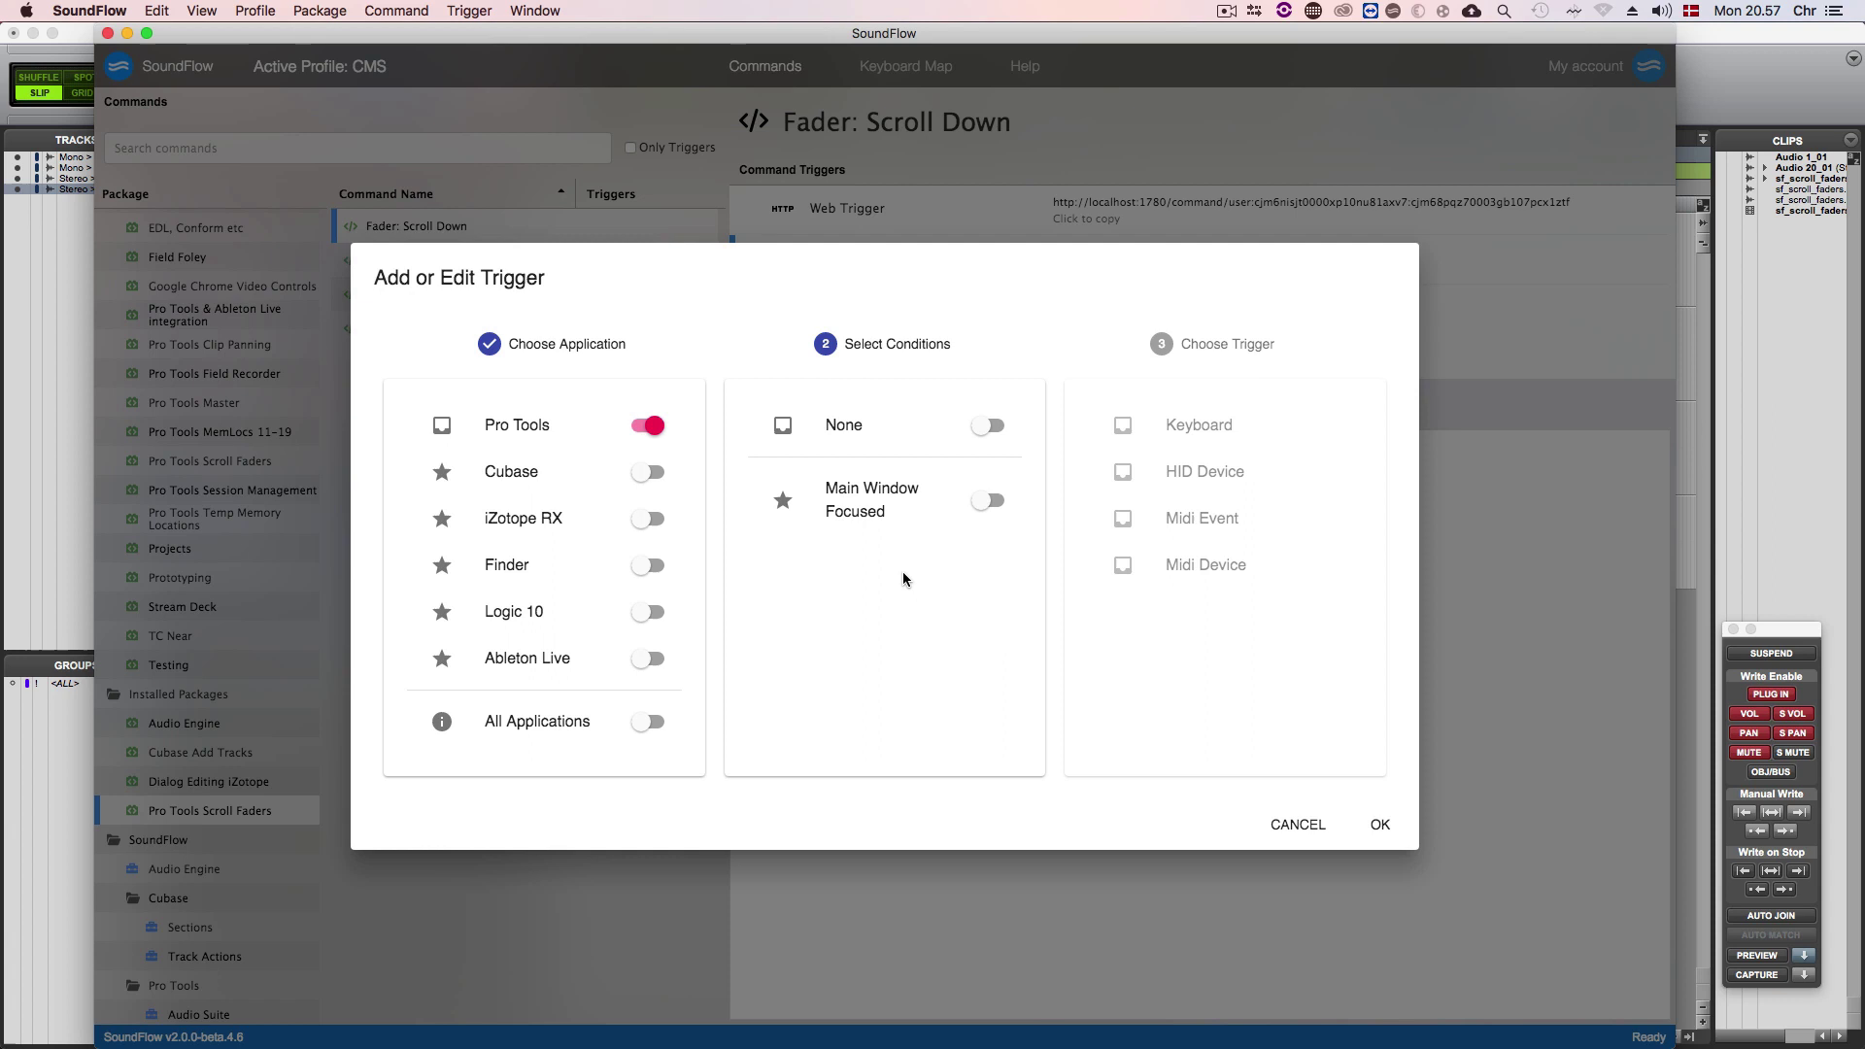
pyautogui.click(889, 430)
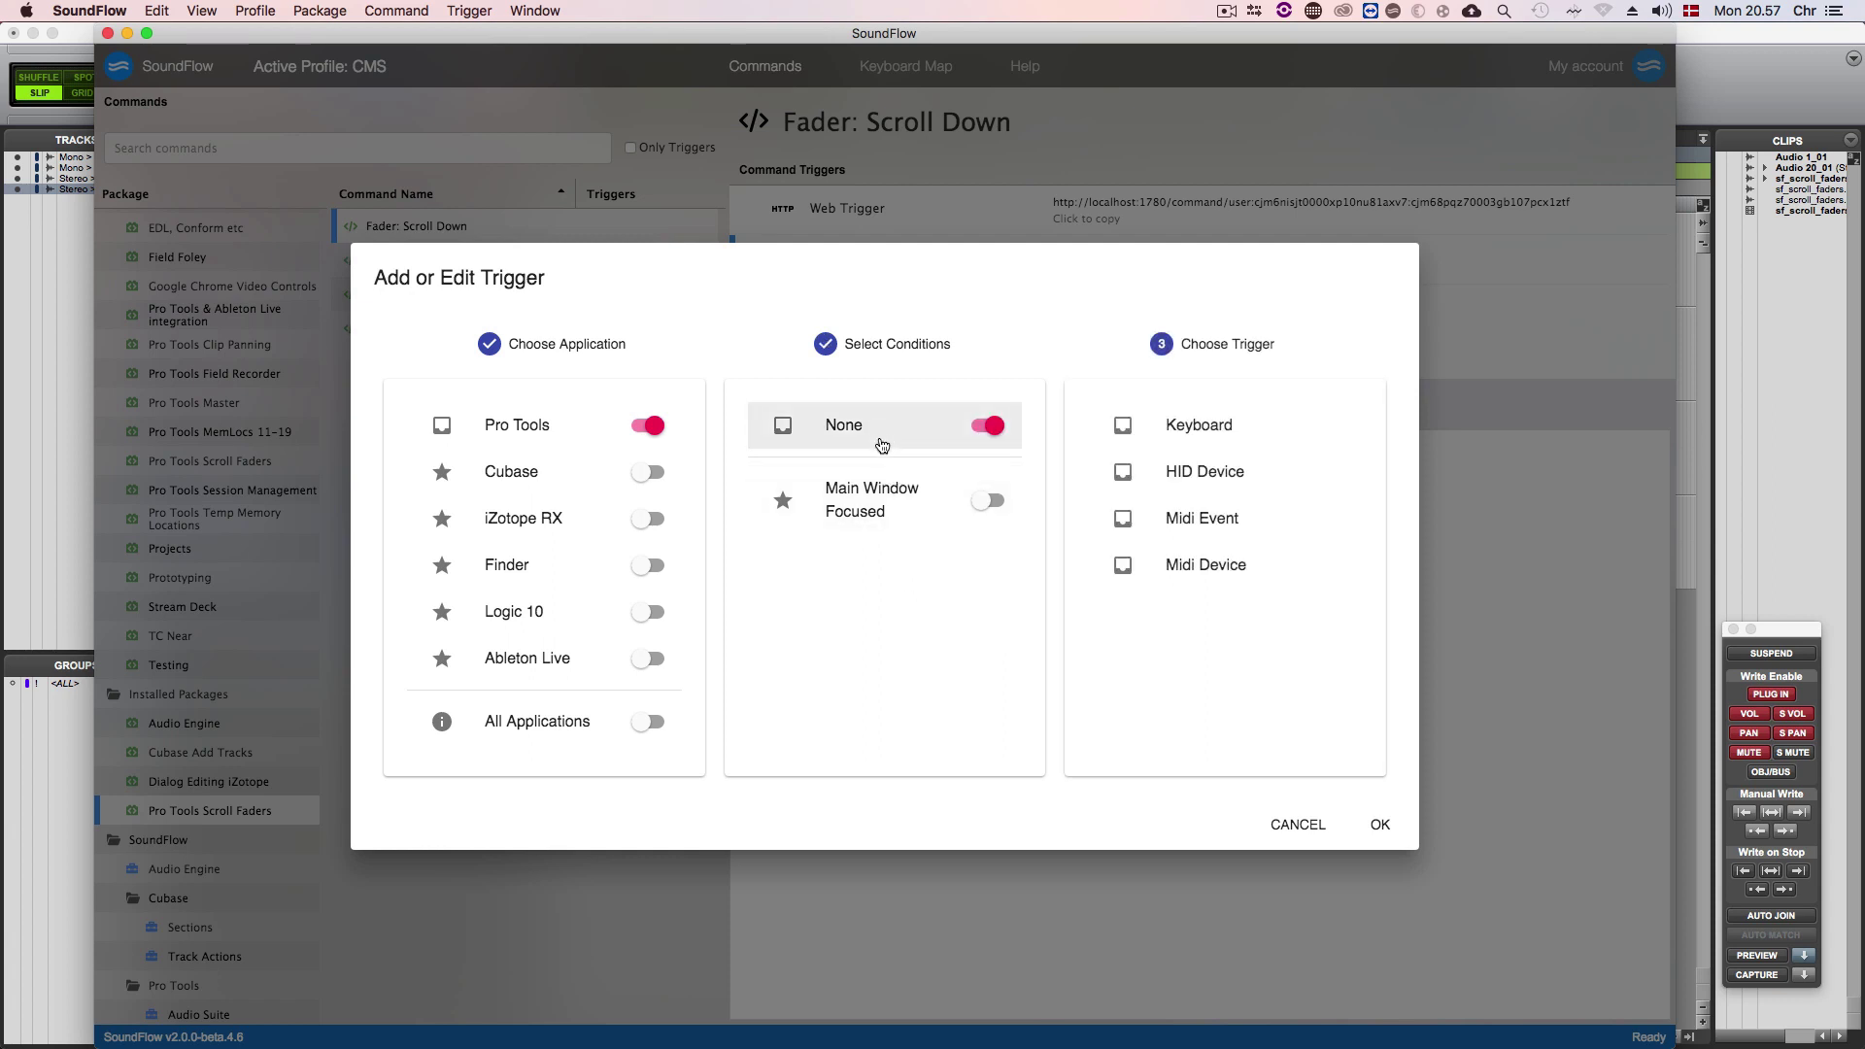
pyautogui.click(1189, 428)
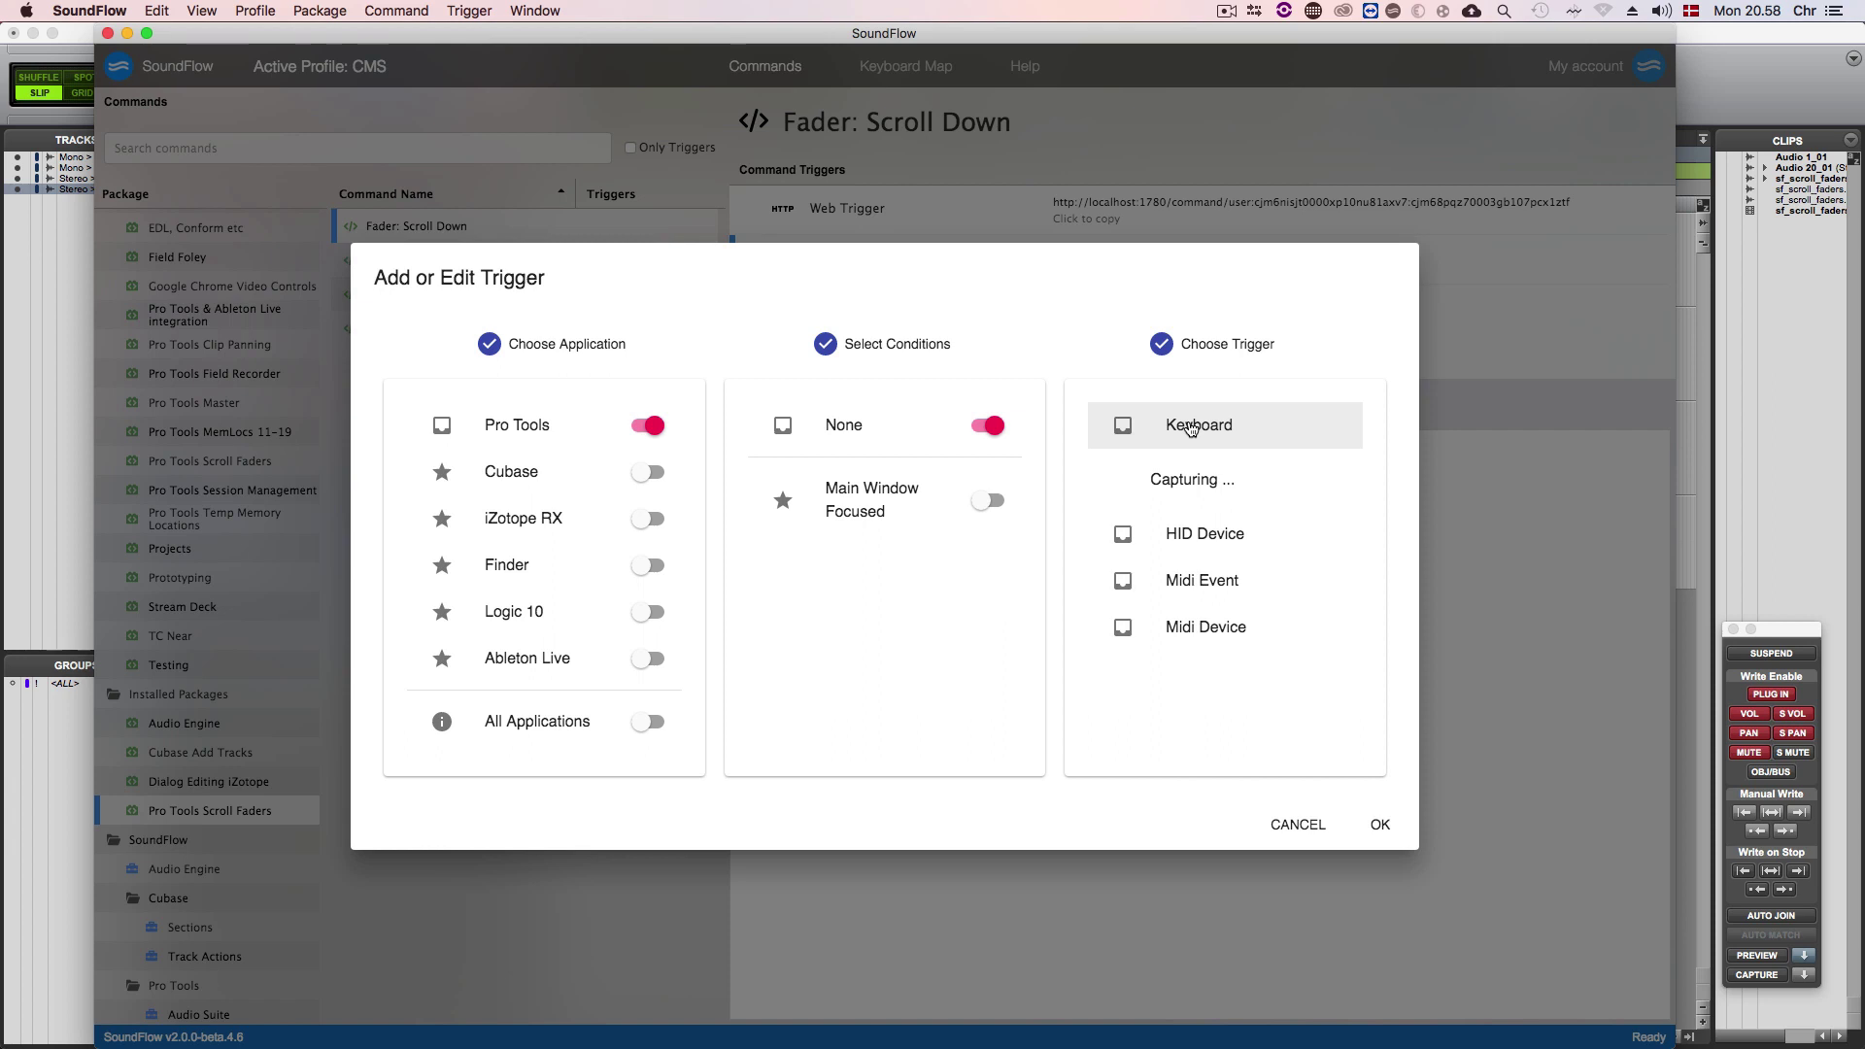
pyautogui.scroll(-1, 1192, 429)
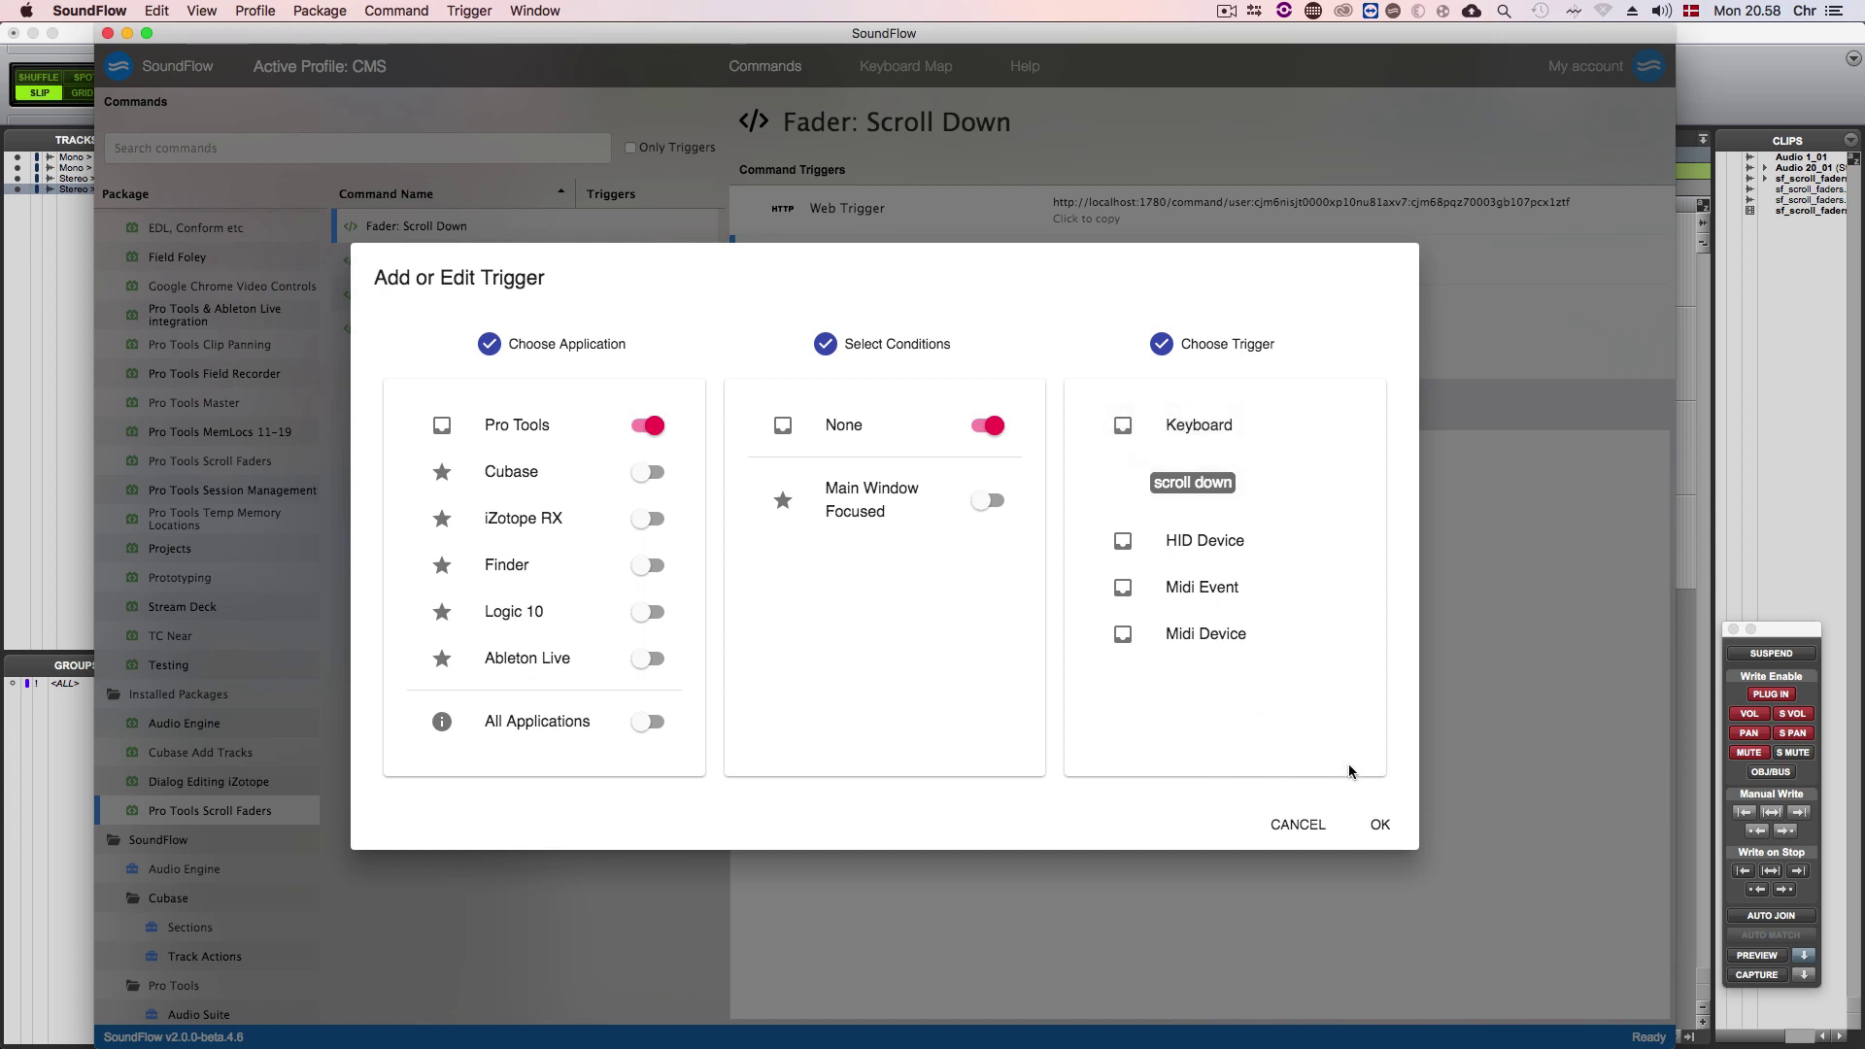
pyautogui.click(1377, 833)
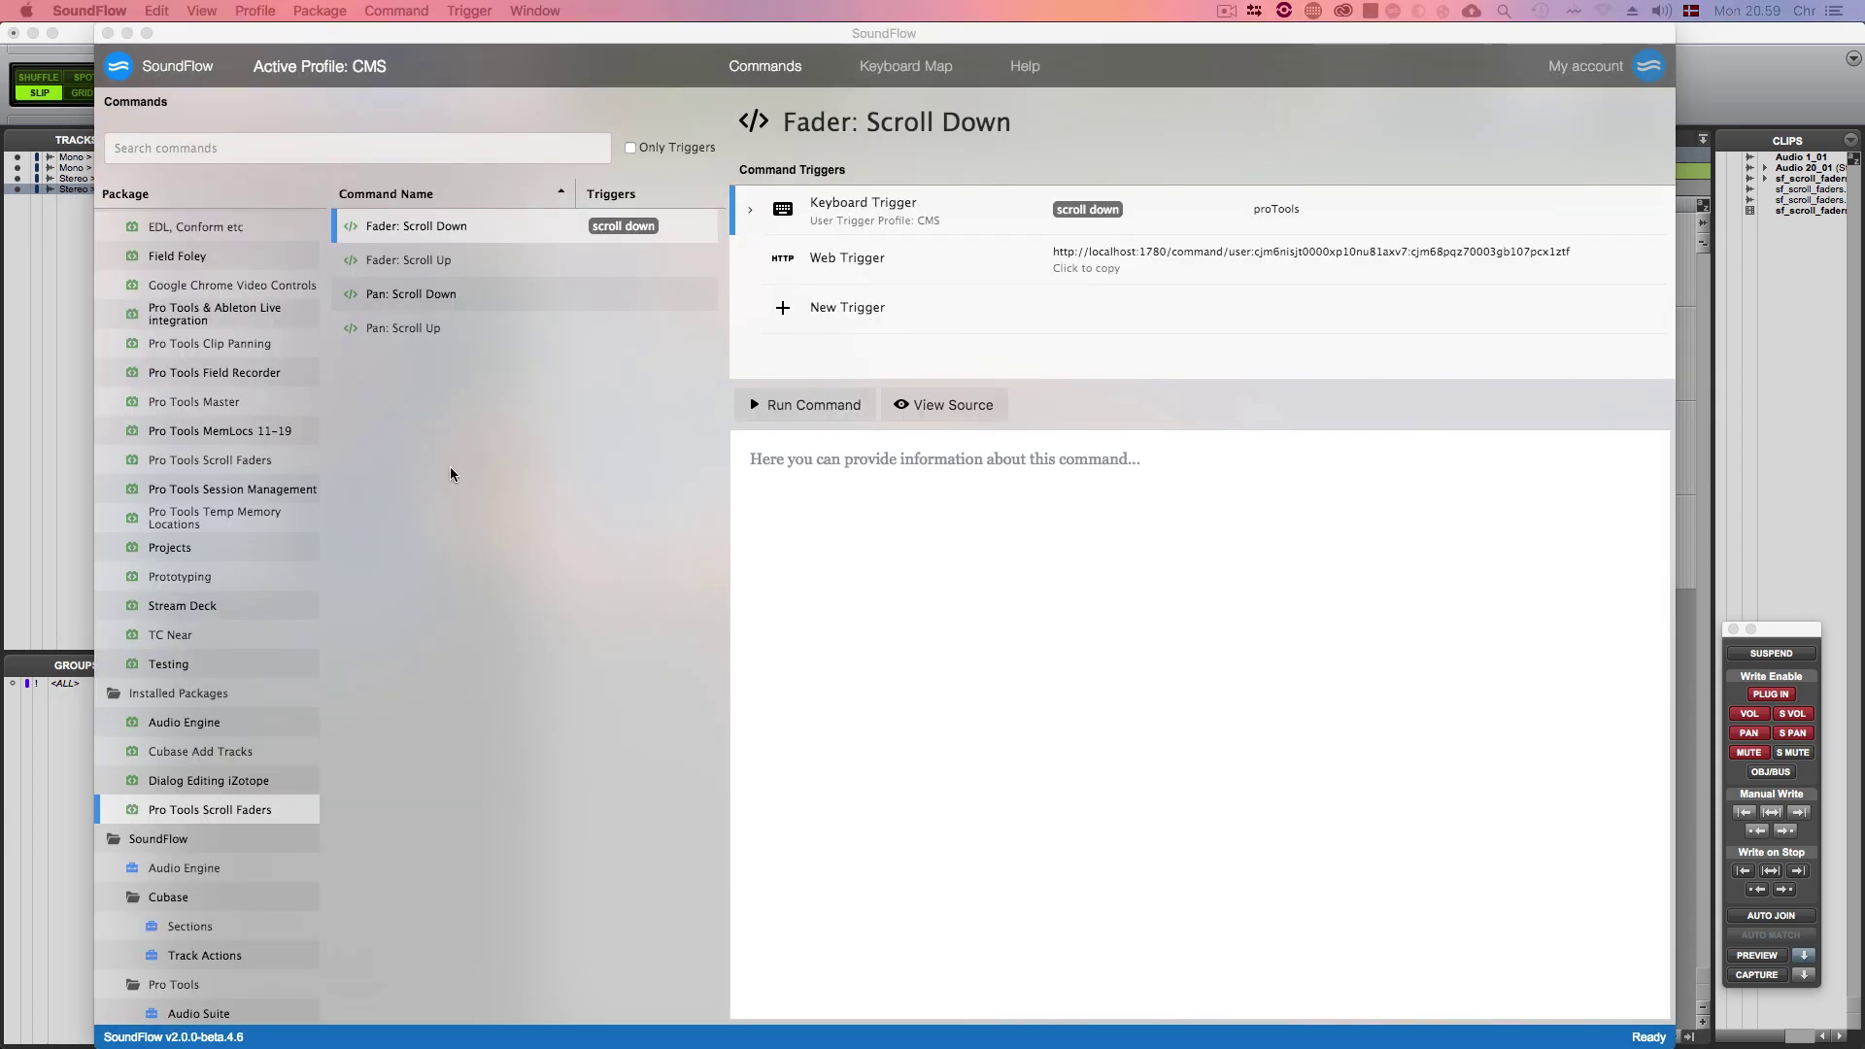
# Give Fader: Scroll Up a Pro Tools-only scroll up trigger with no conditions.
pyautogui.click(451, 474)
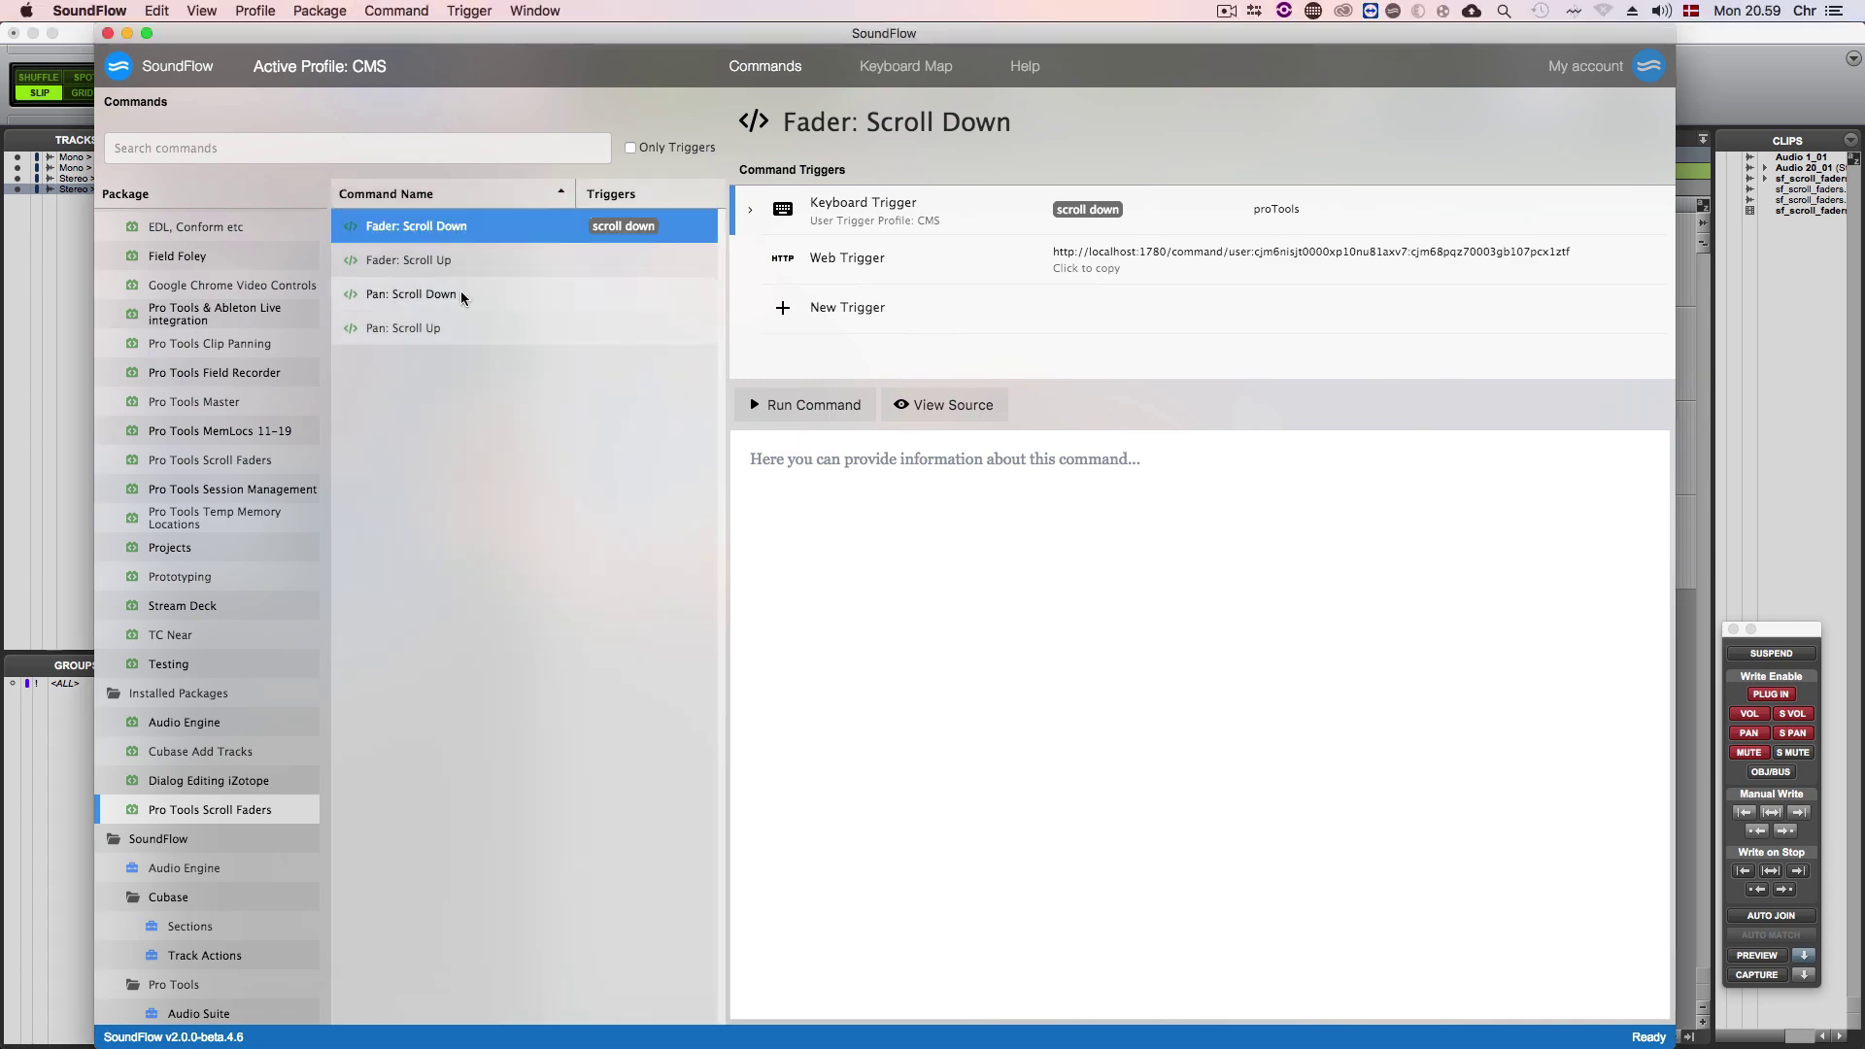
pyautogui.click(418, 260)
pyautogui.click(847, 254)
pyautogui.click(524, 424)
pyautogui.click(854, 425)
pyautogui.click(1199, 425)
pyautogui.scroll(1, 1204, 466)
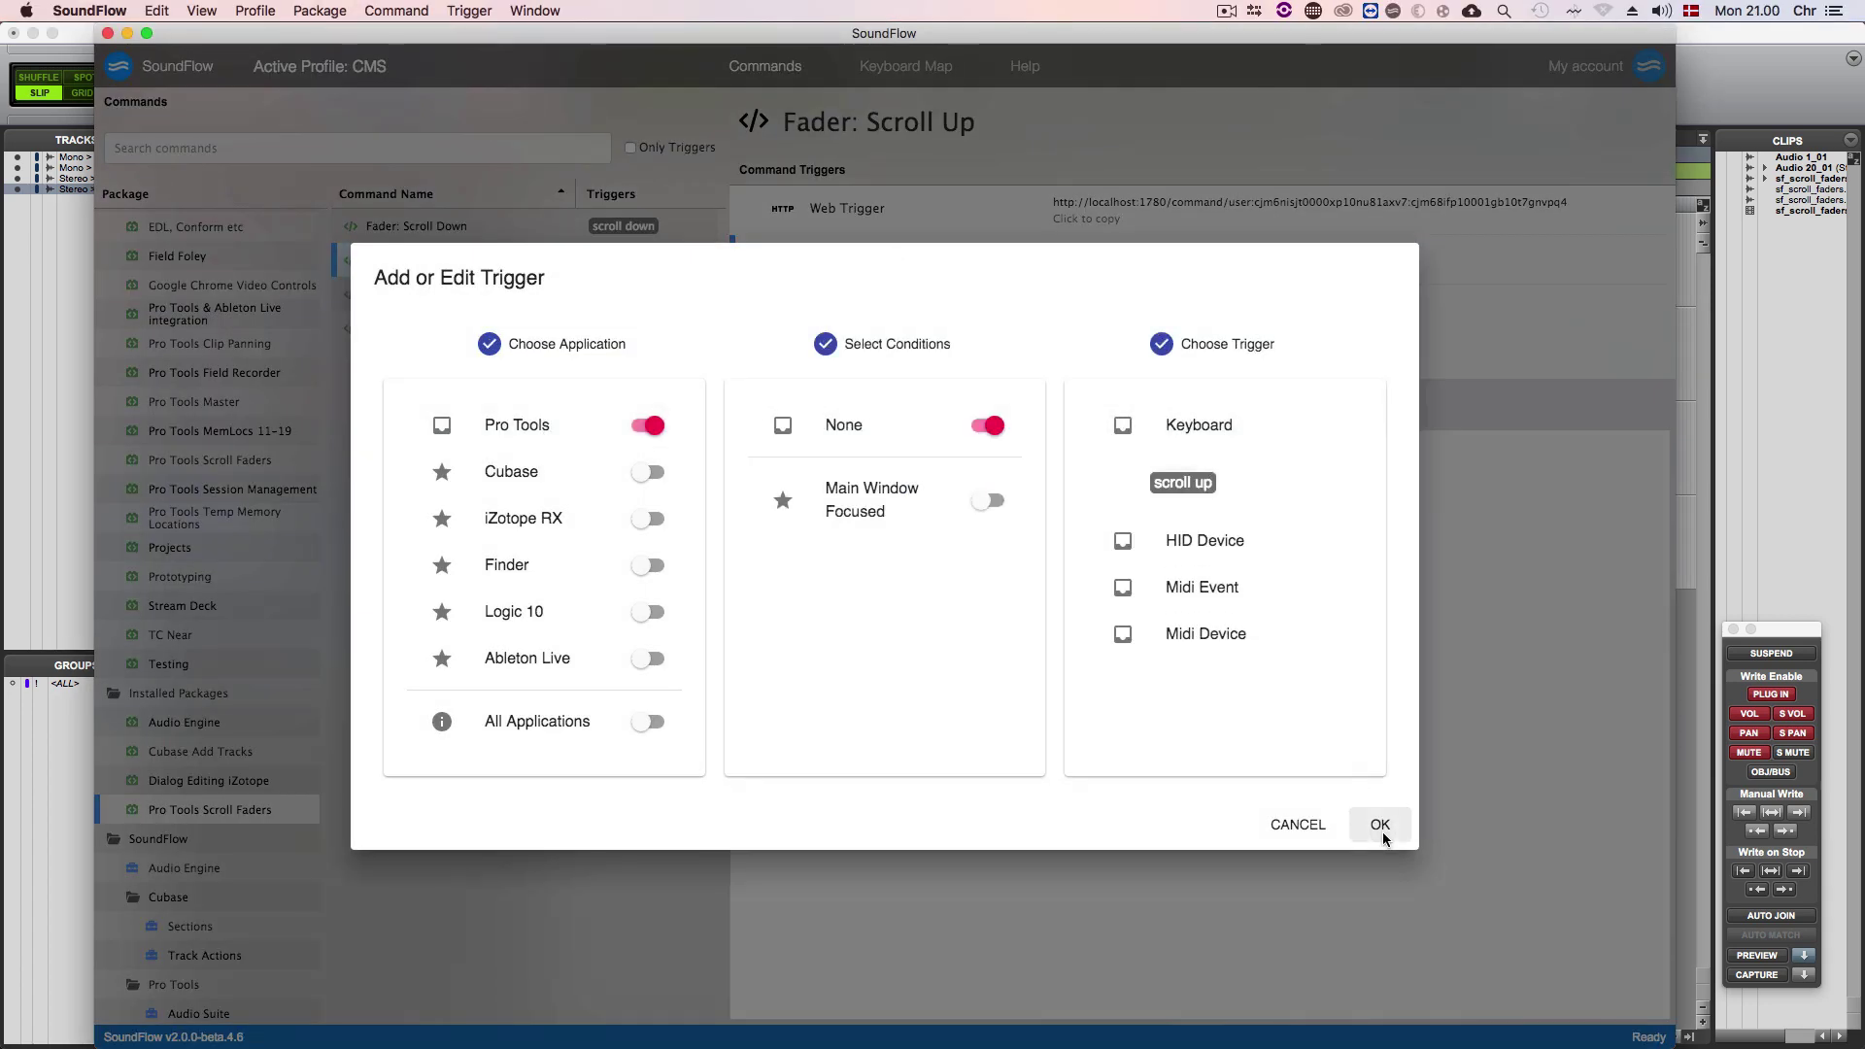
pyautogui.click(1379, 824)
# Give Pan: Scroll Down a Pro Tools-only ⇧ scroll down trigger with no conditions.
pyautogui.click(418, 284)
pyautogui.click(852, 255)
pyautogui.click(524, 424)
pyautogui.click(855, 425)
pyautogui.click(1198, 425)
pyautogui.keyDown('shift'); pyautogui.scroll(-1, 1198, 437); pyautogui.keyUp('shift')
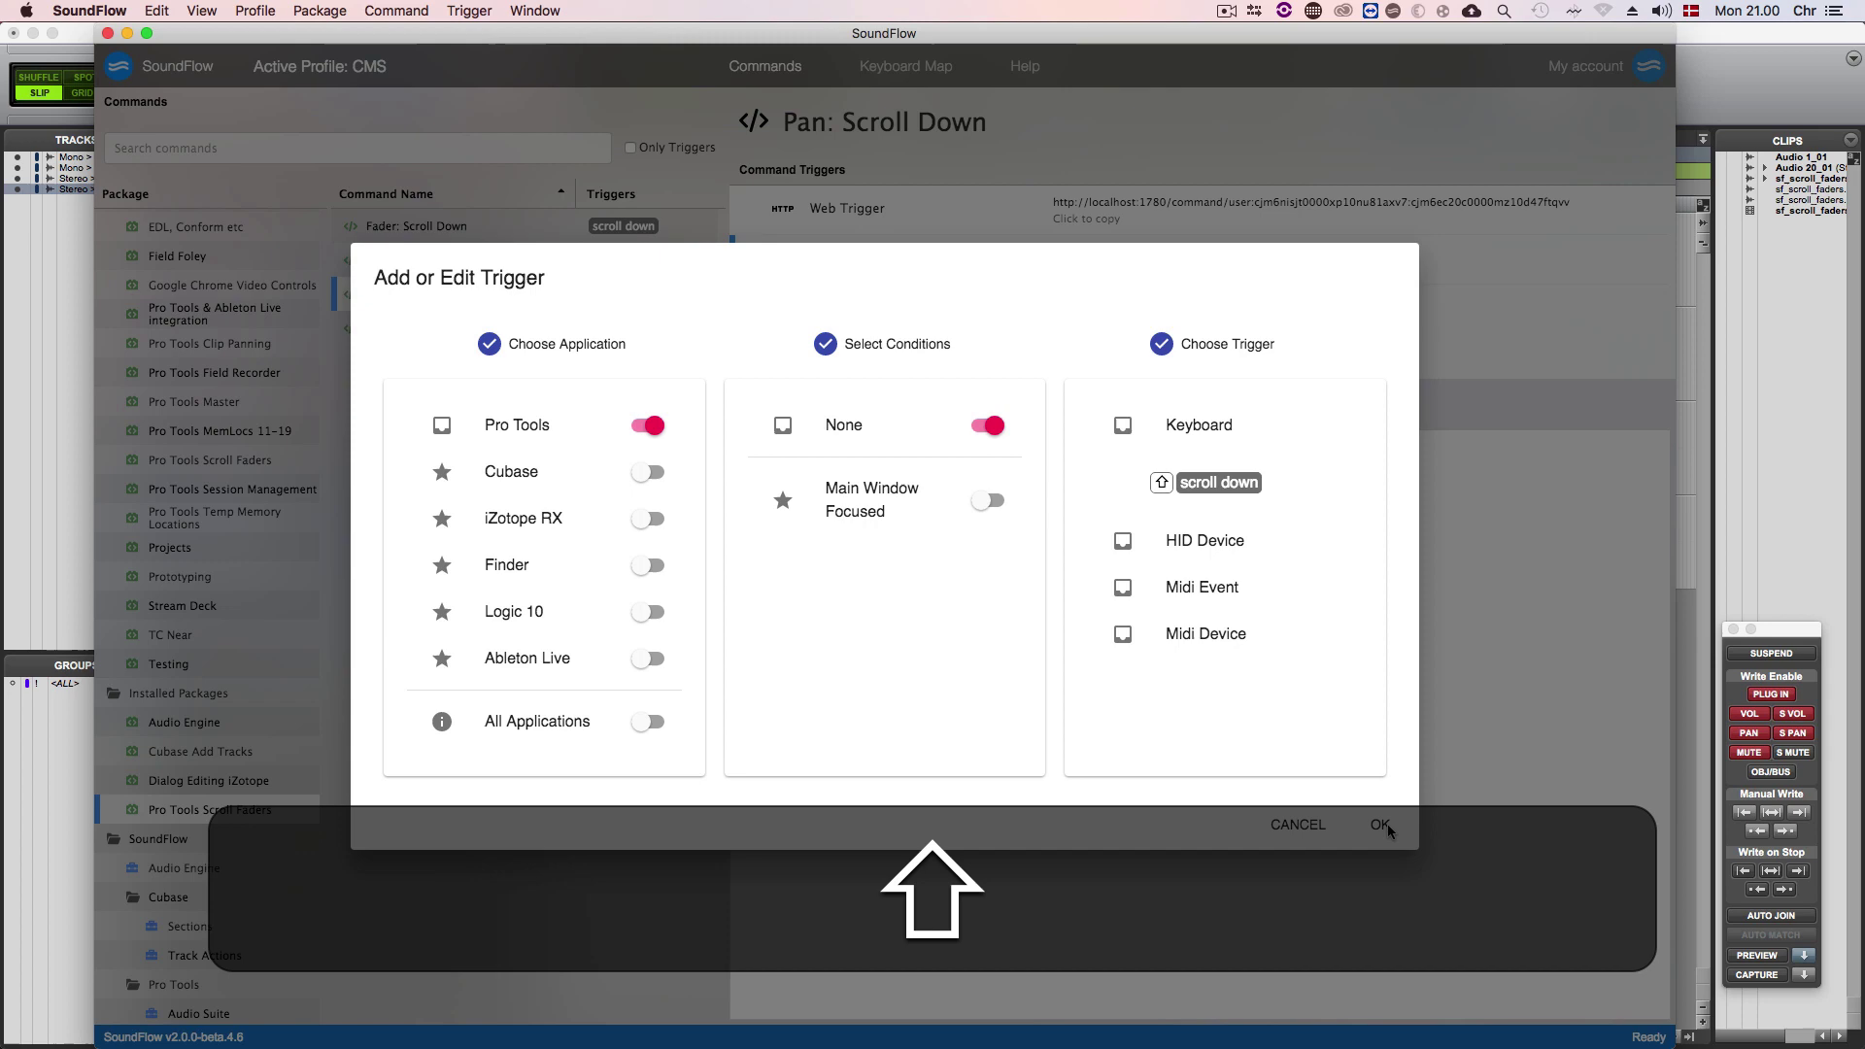
pyautogui.click(1379, 825)
# Give Pan: Scroll Up a Pro Tools-only ⇧ scroll up trigger with no conditions.
pyautogui.click(418, 321)
pyautogui.click(846, 254)
pyautogui.click(524, 424)
pyautogui.click(854, 424)
pyautogui.click(1198, 425)
pyautogui.scroll(1, 1270, 533)
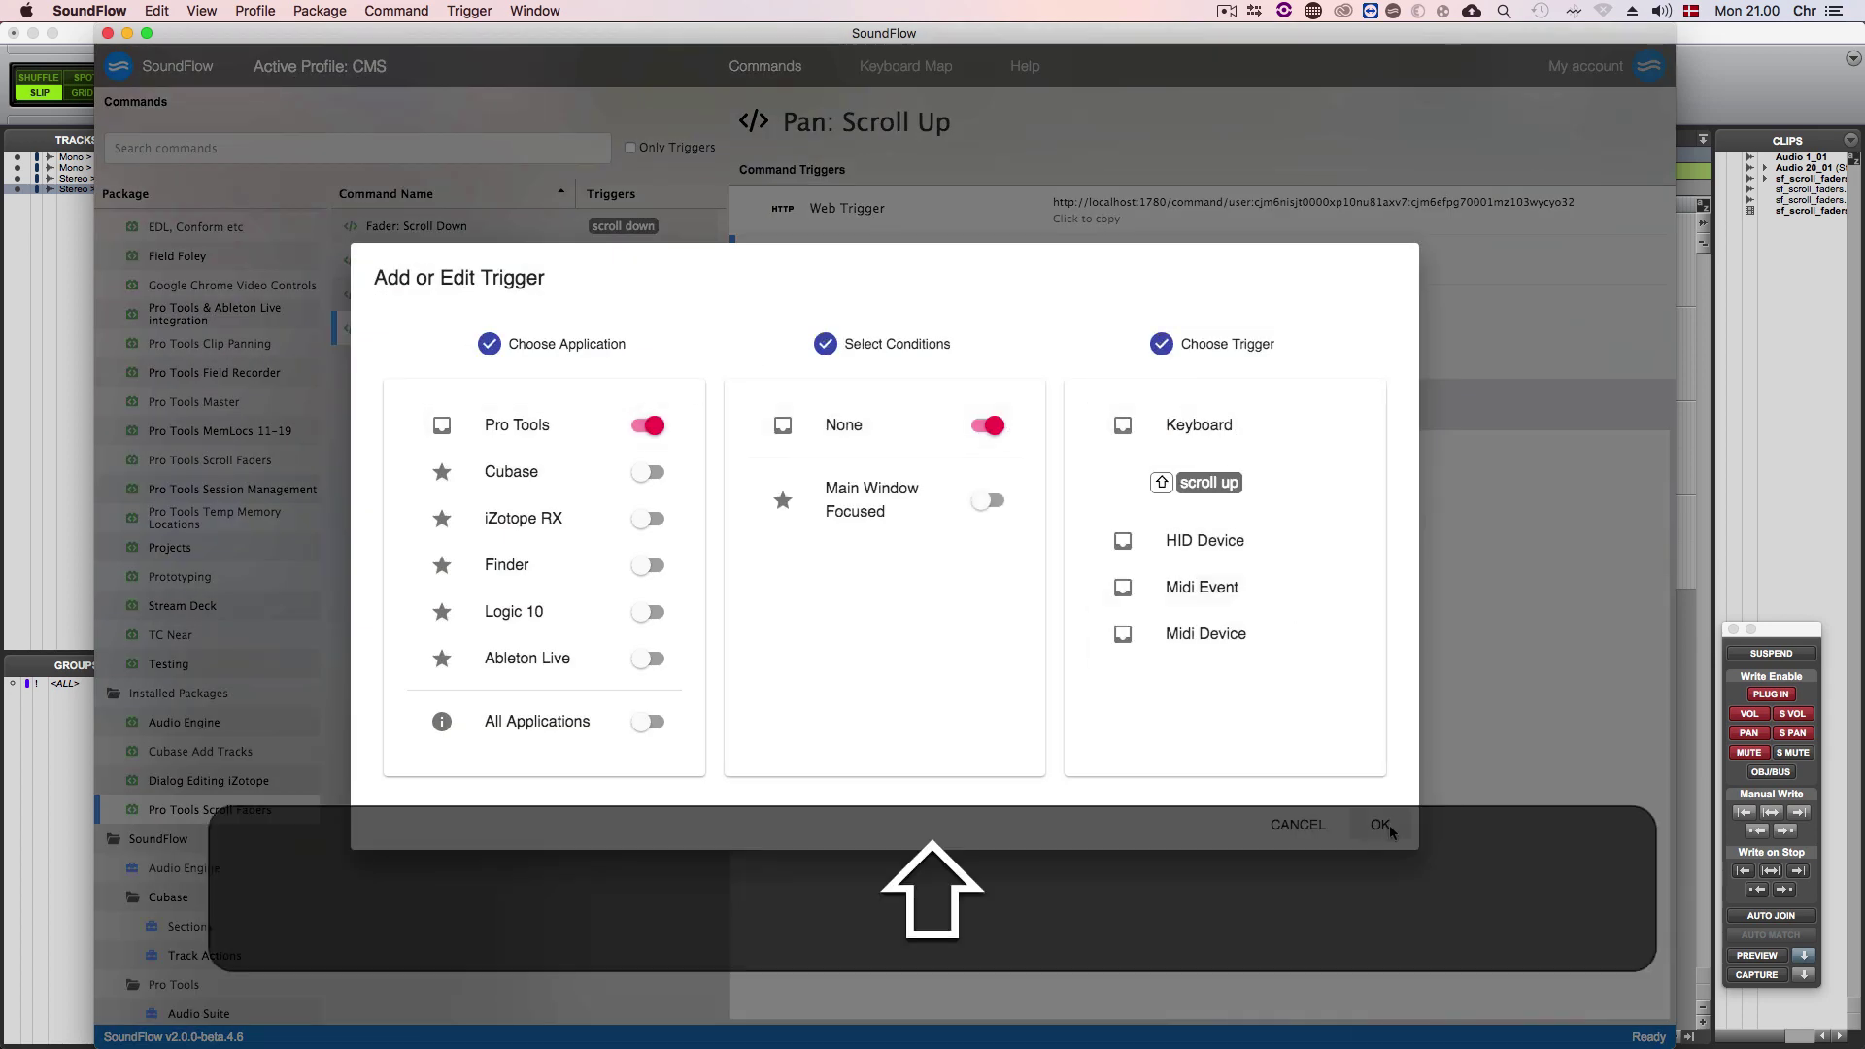
pyautogui.click(1380, 824)
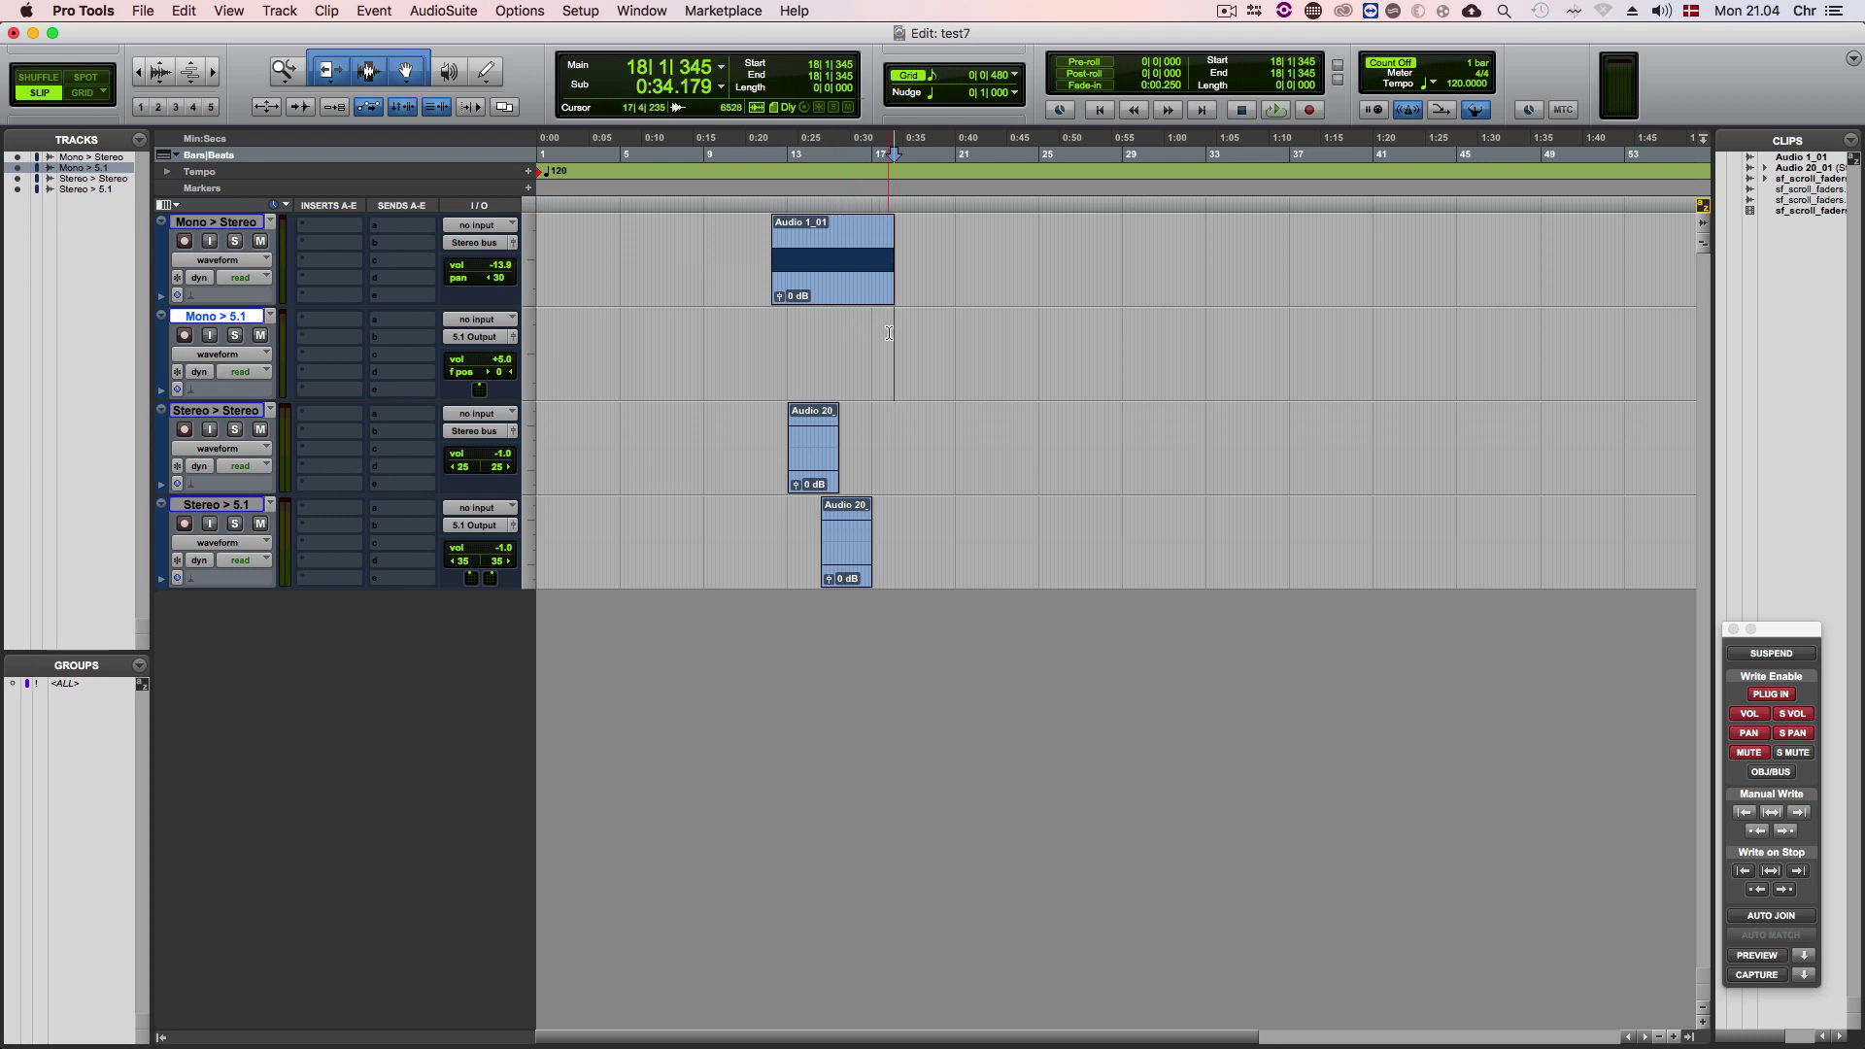
# Switch all tracks to touch automation and turn on automation preview mode.
pyautogui.click(869, 325)
pyautogui.hotkey('alt', 'F10')
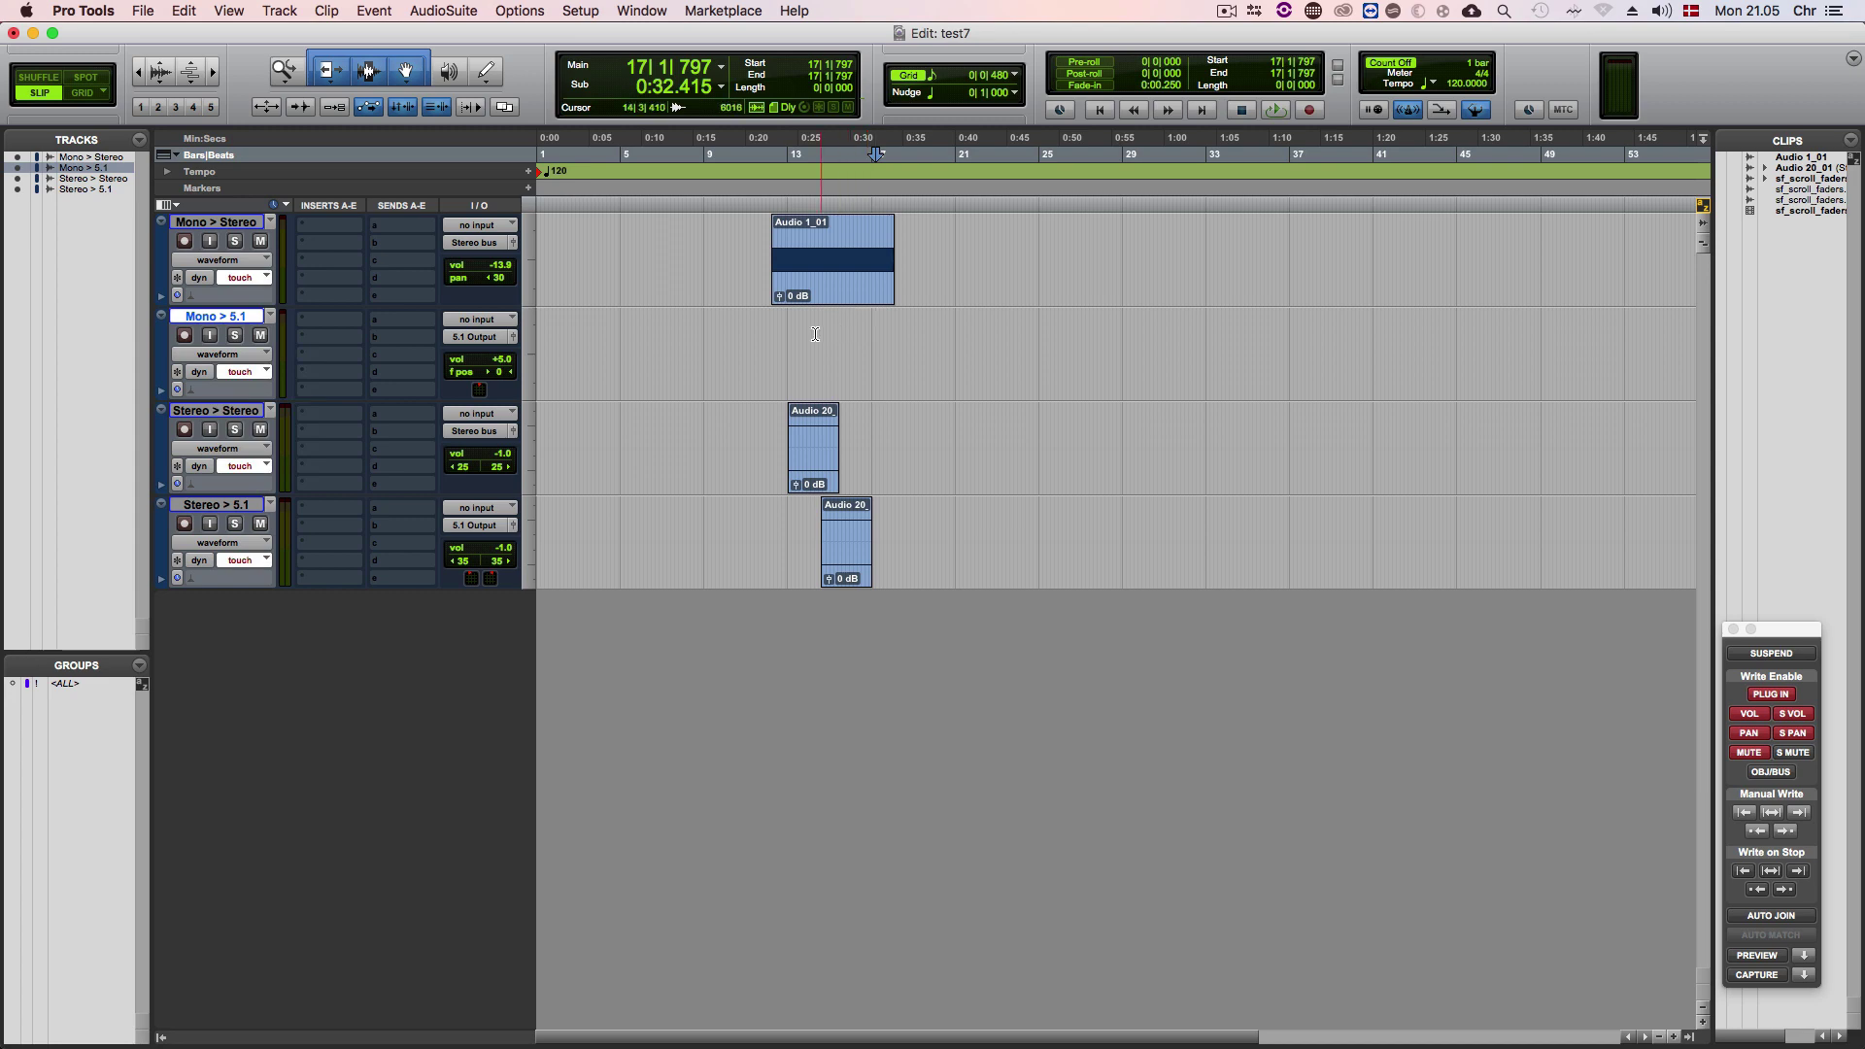
pyautogui.press('super+2')
pyautogui.click(1730, 956)
# Raise Stereo > Stereo to +2.4 dB, pan Stereo > 5.1 to 57, and select bars 21–24.
pyautogui.press(';')
pyautogui.hotkey('alt', 'Tab')
pyautogui.hotkey('alt', 'Tab')
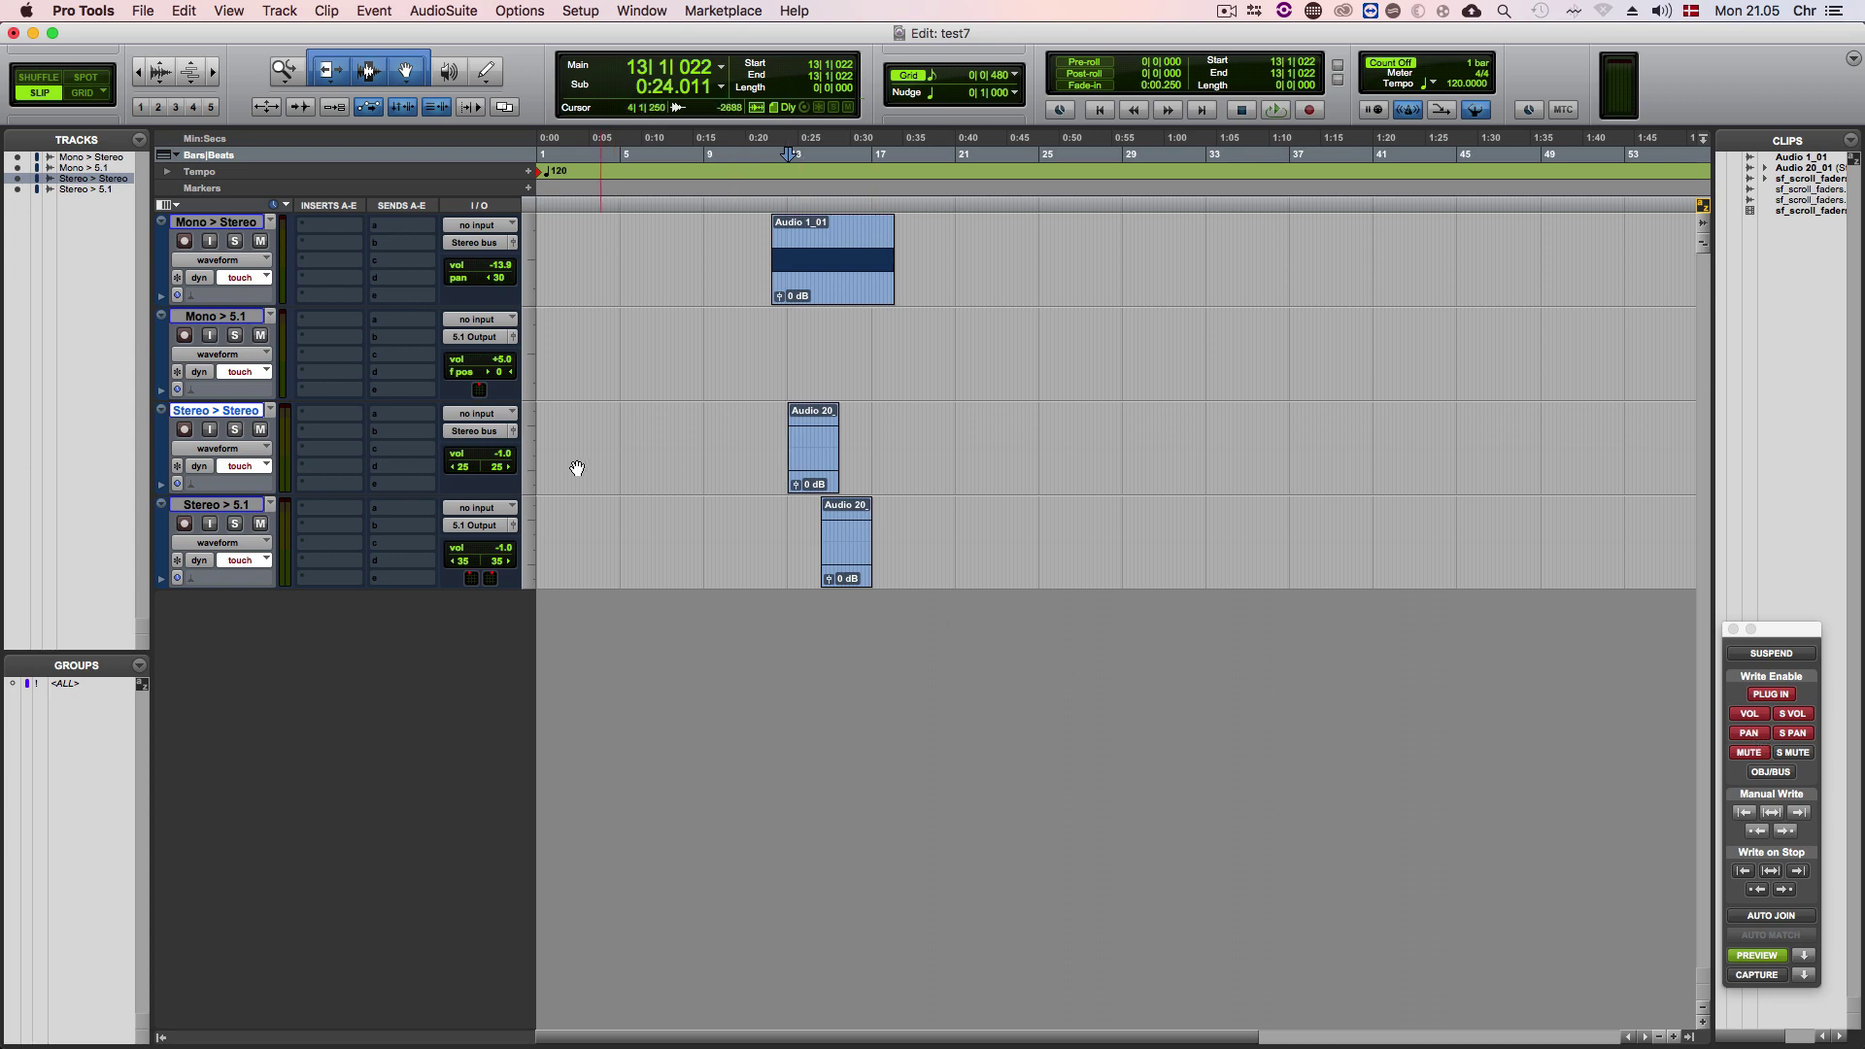
pyautogui.moveTo(479, 454); pyautogui.dragTo(469, 491)
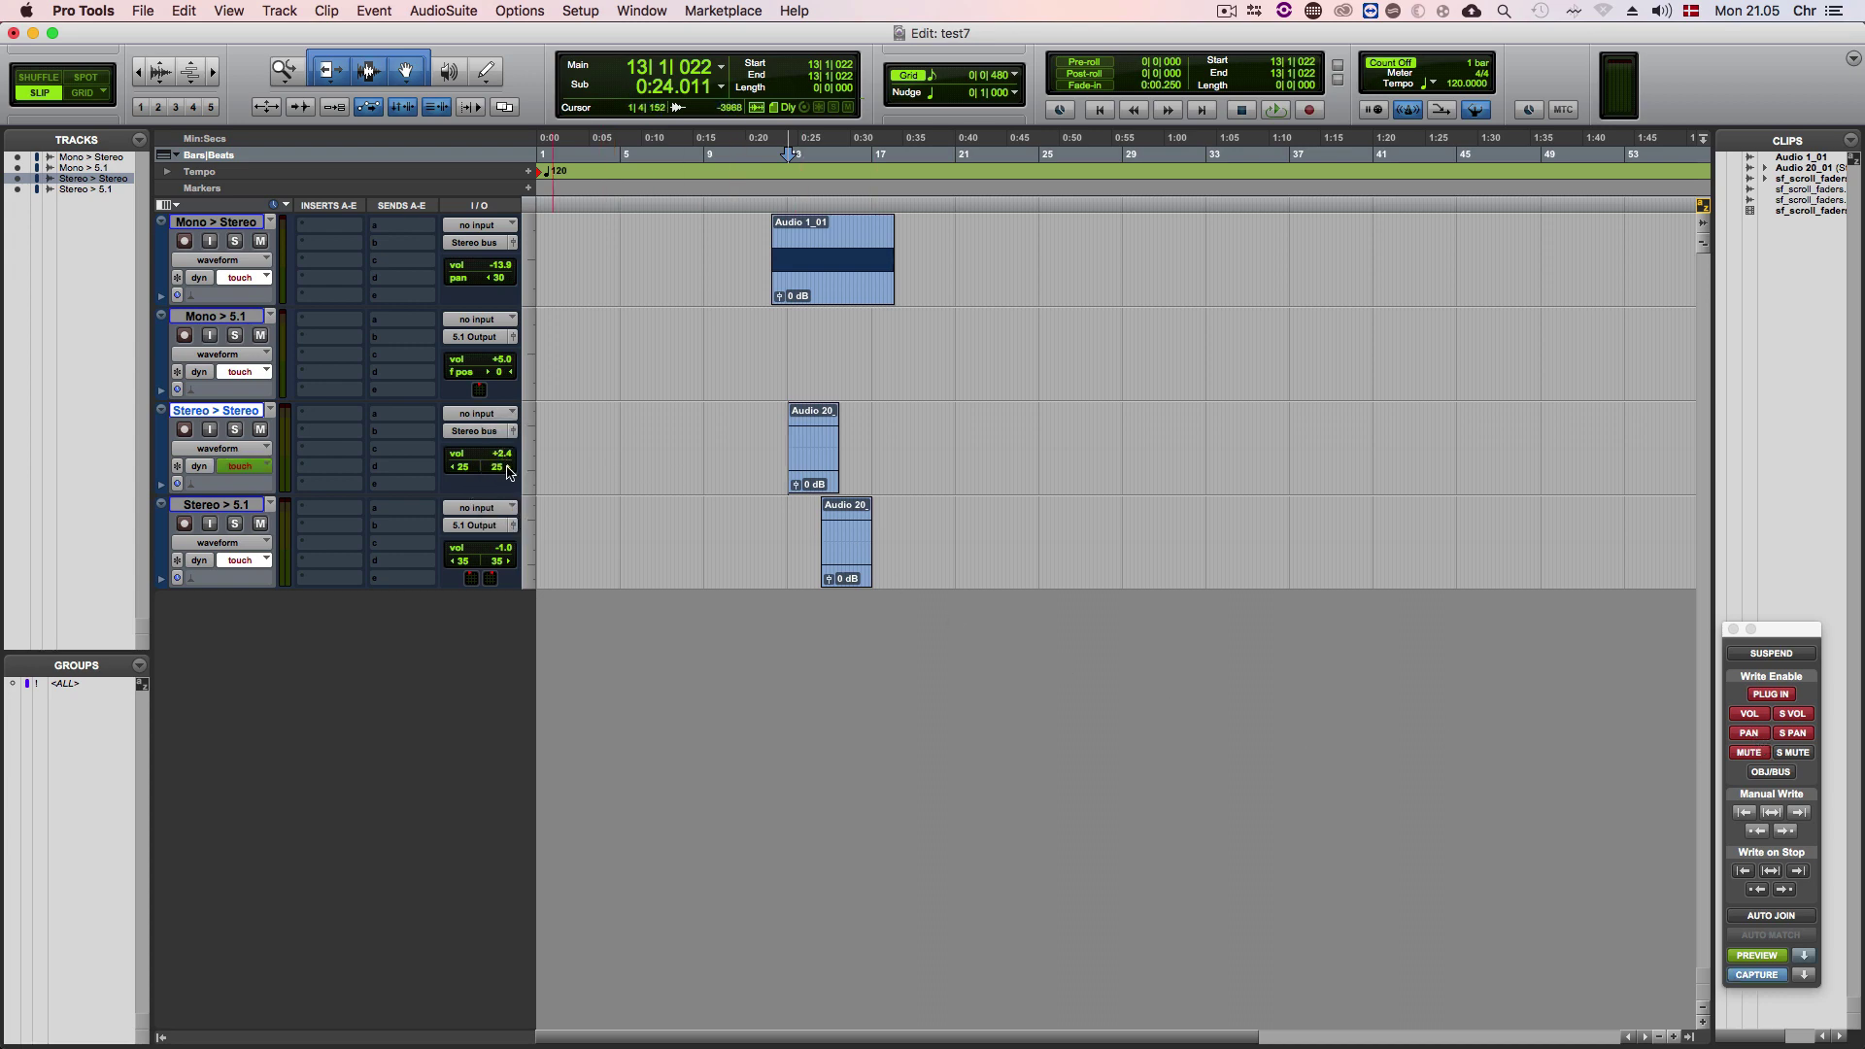
pyautogui.moveTo(498, 572); pyautogui.dragTo(512, 569)
pyautogui.moveTo(958, 438); pyautogui.dragTo(1035, 440)
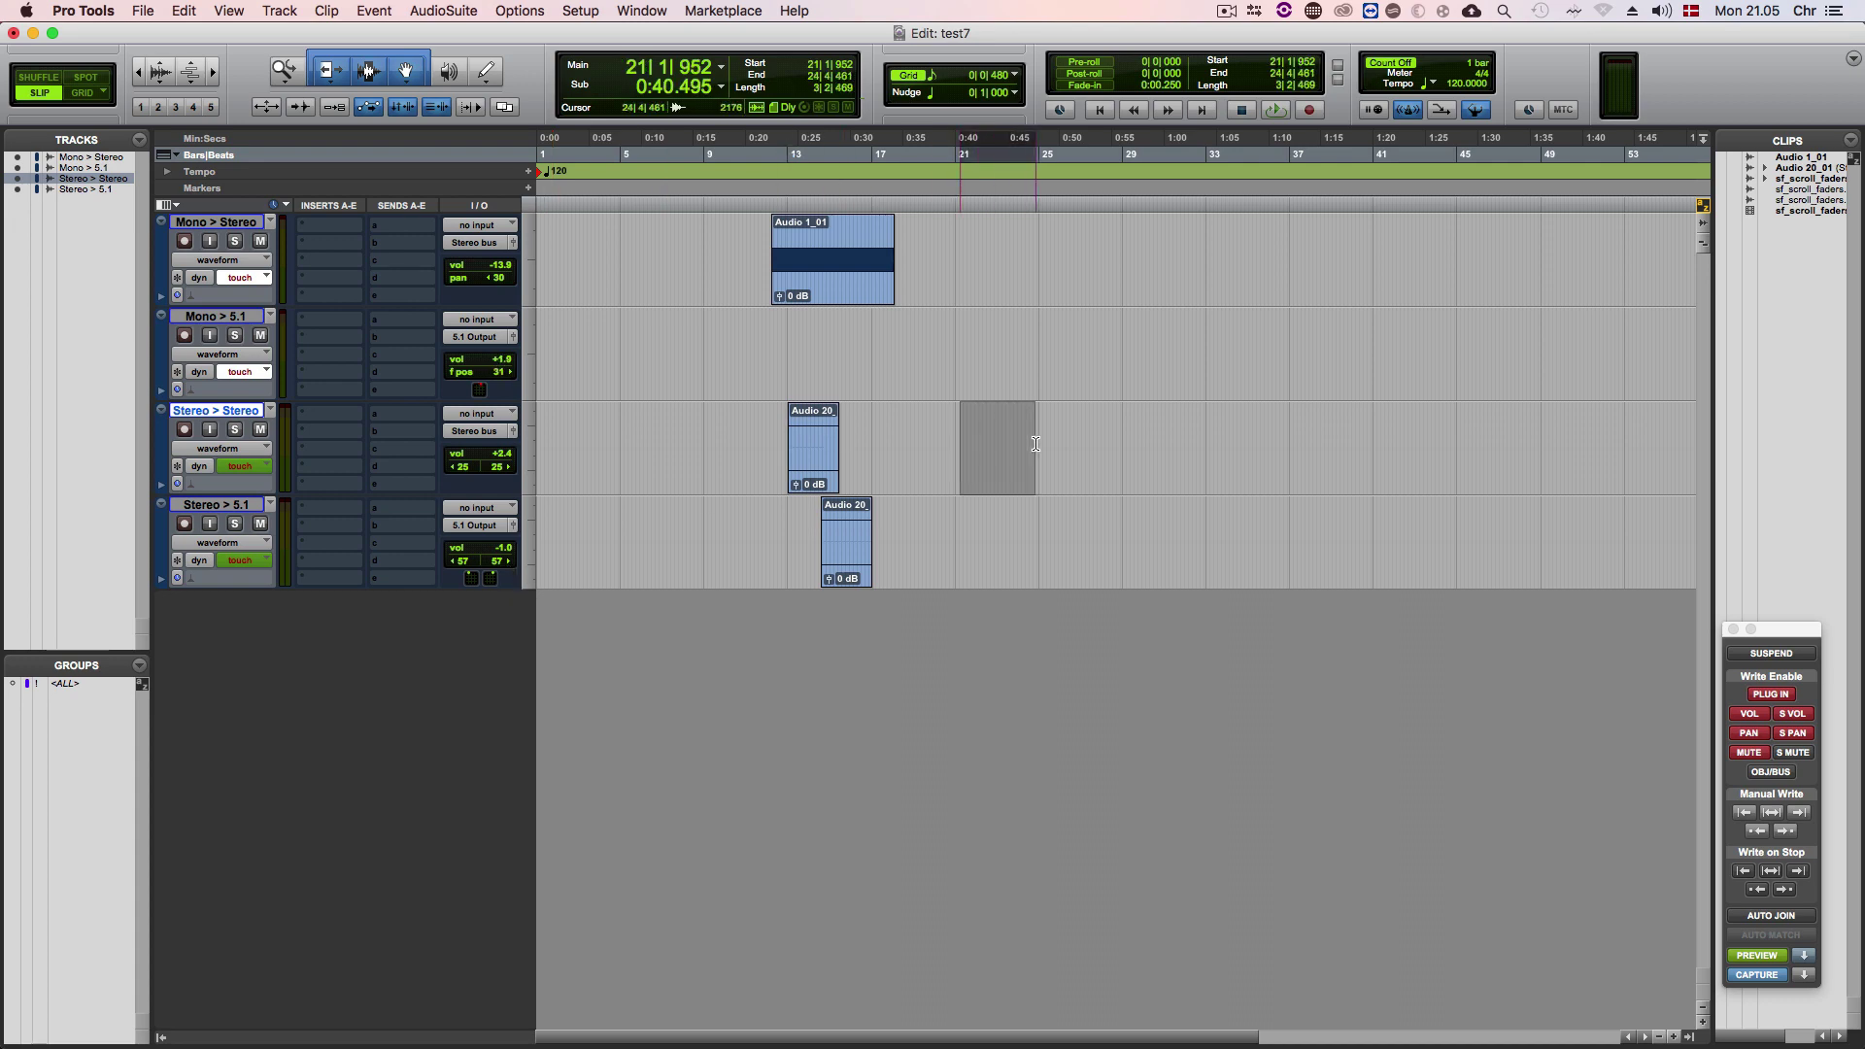
# Write the previewed values to bars 21–24 and show volume automation on all tracks.
pyautogui.click(1771, 813)
pyautogui.click(1101, 445)
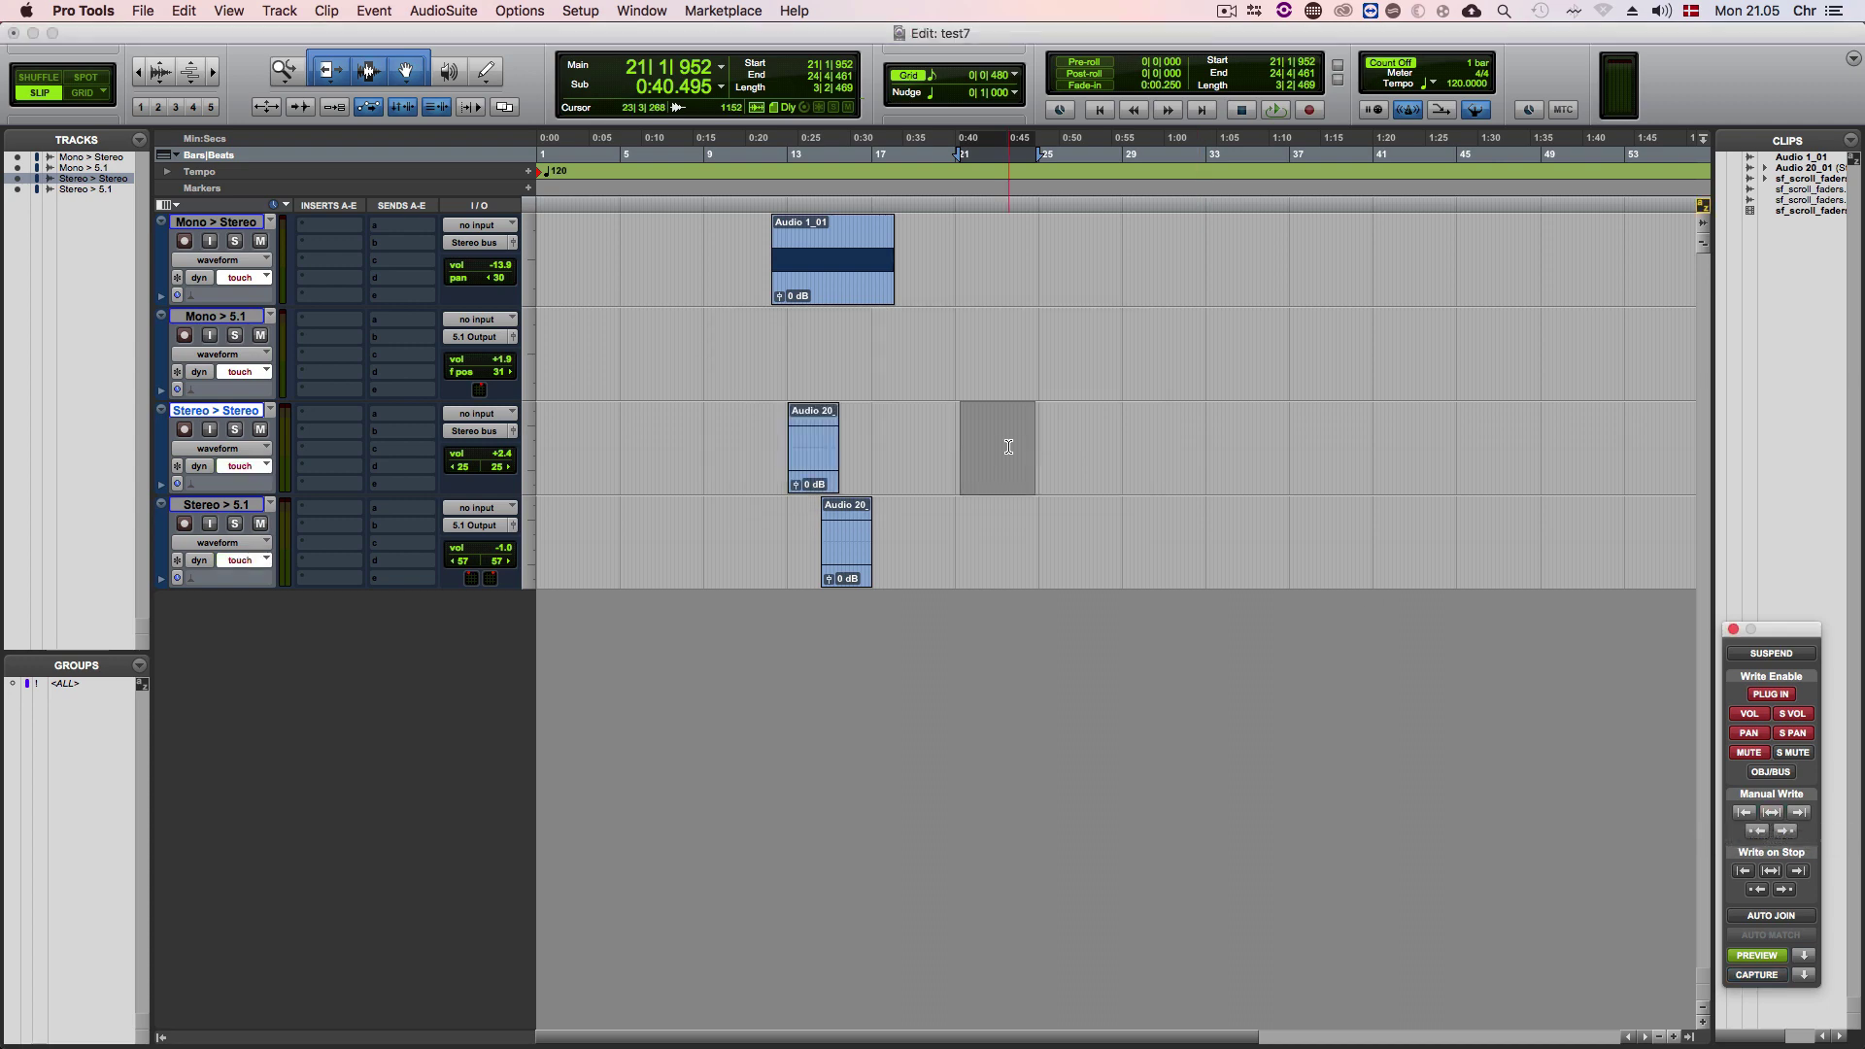
pyautogui.hotkey('ctrl', 'alt', '-')
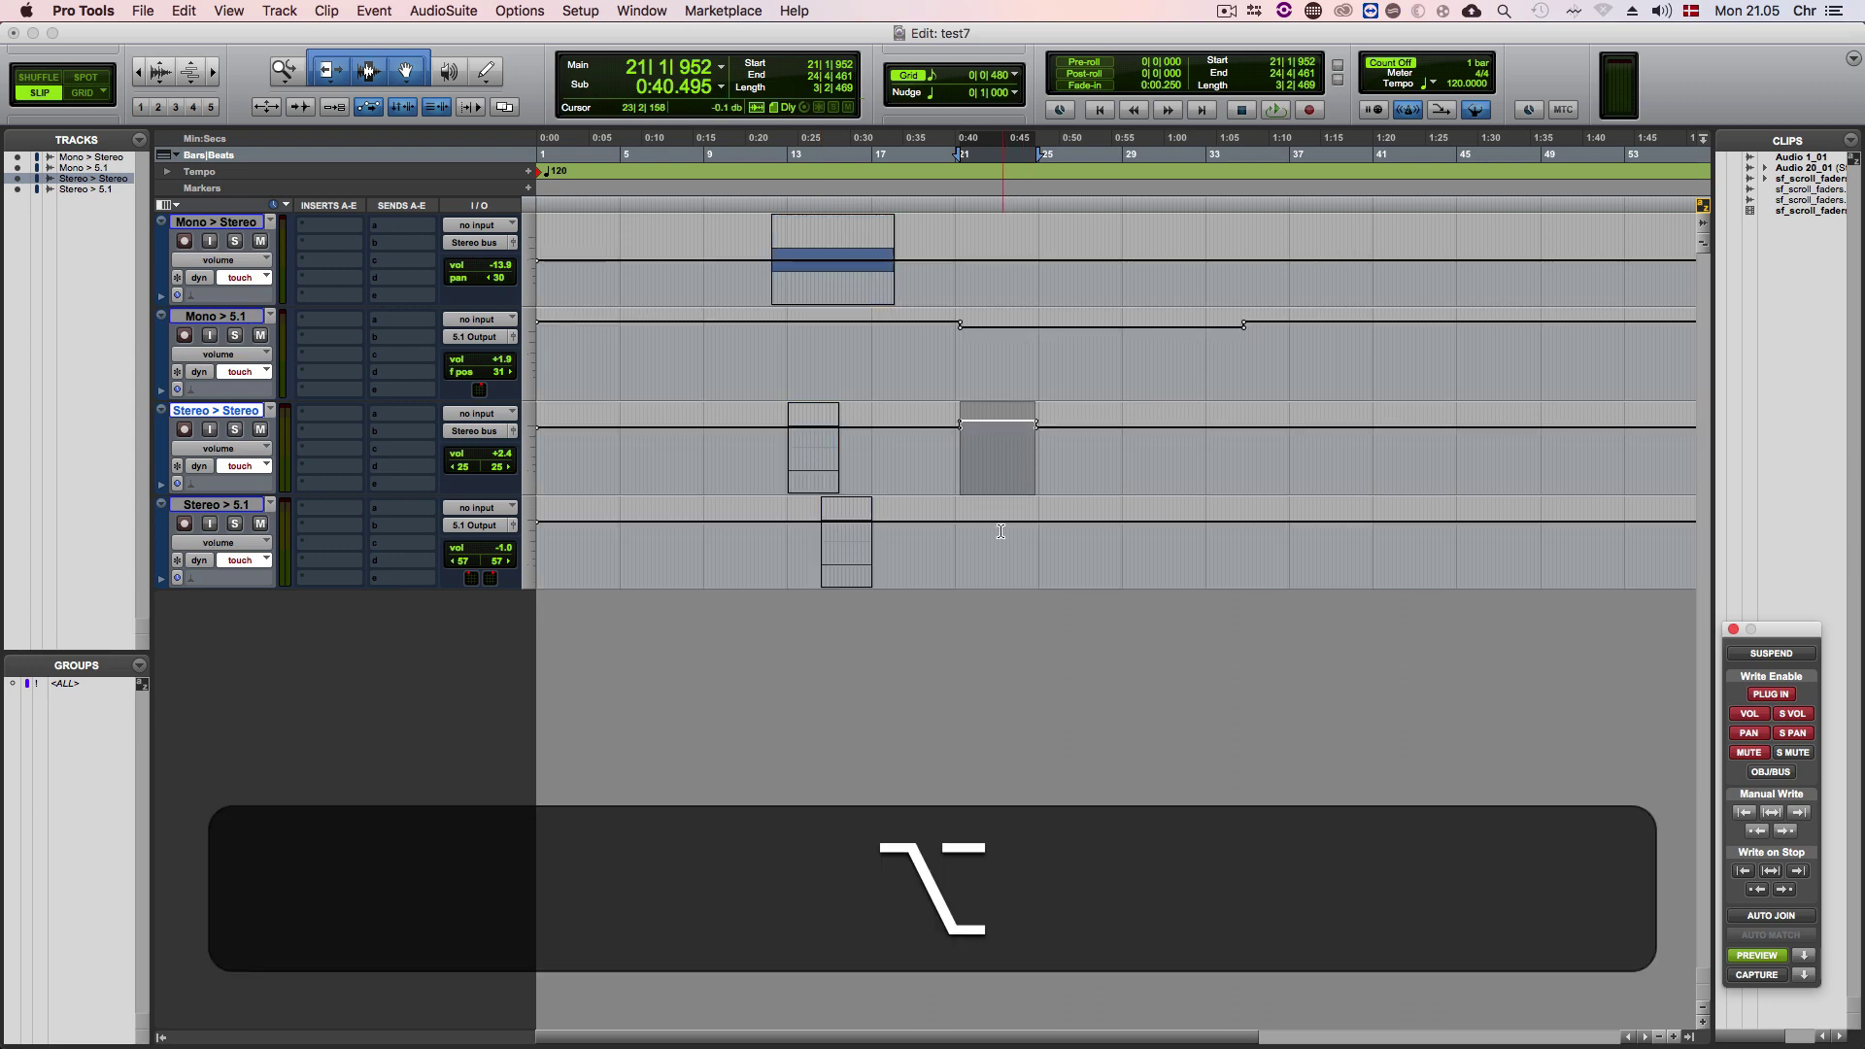
# Check the front pos left automation on Stereo > 5.1, then return tracks to waveform view.
pyautogui.click(976, 534)
pyautogui.press('ctrl+super+Right')
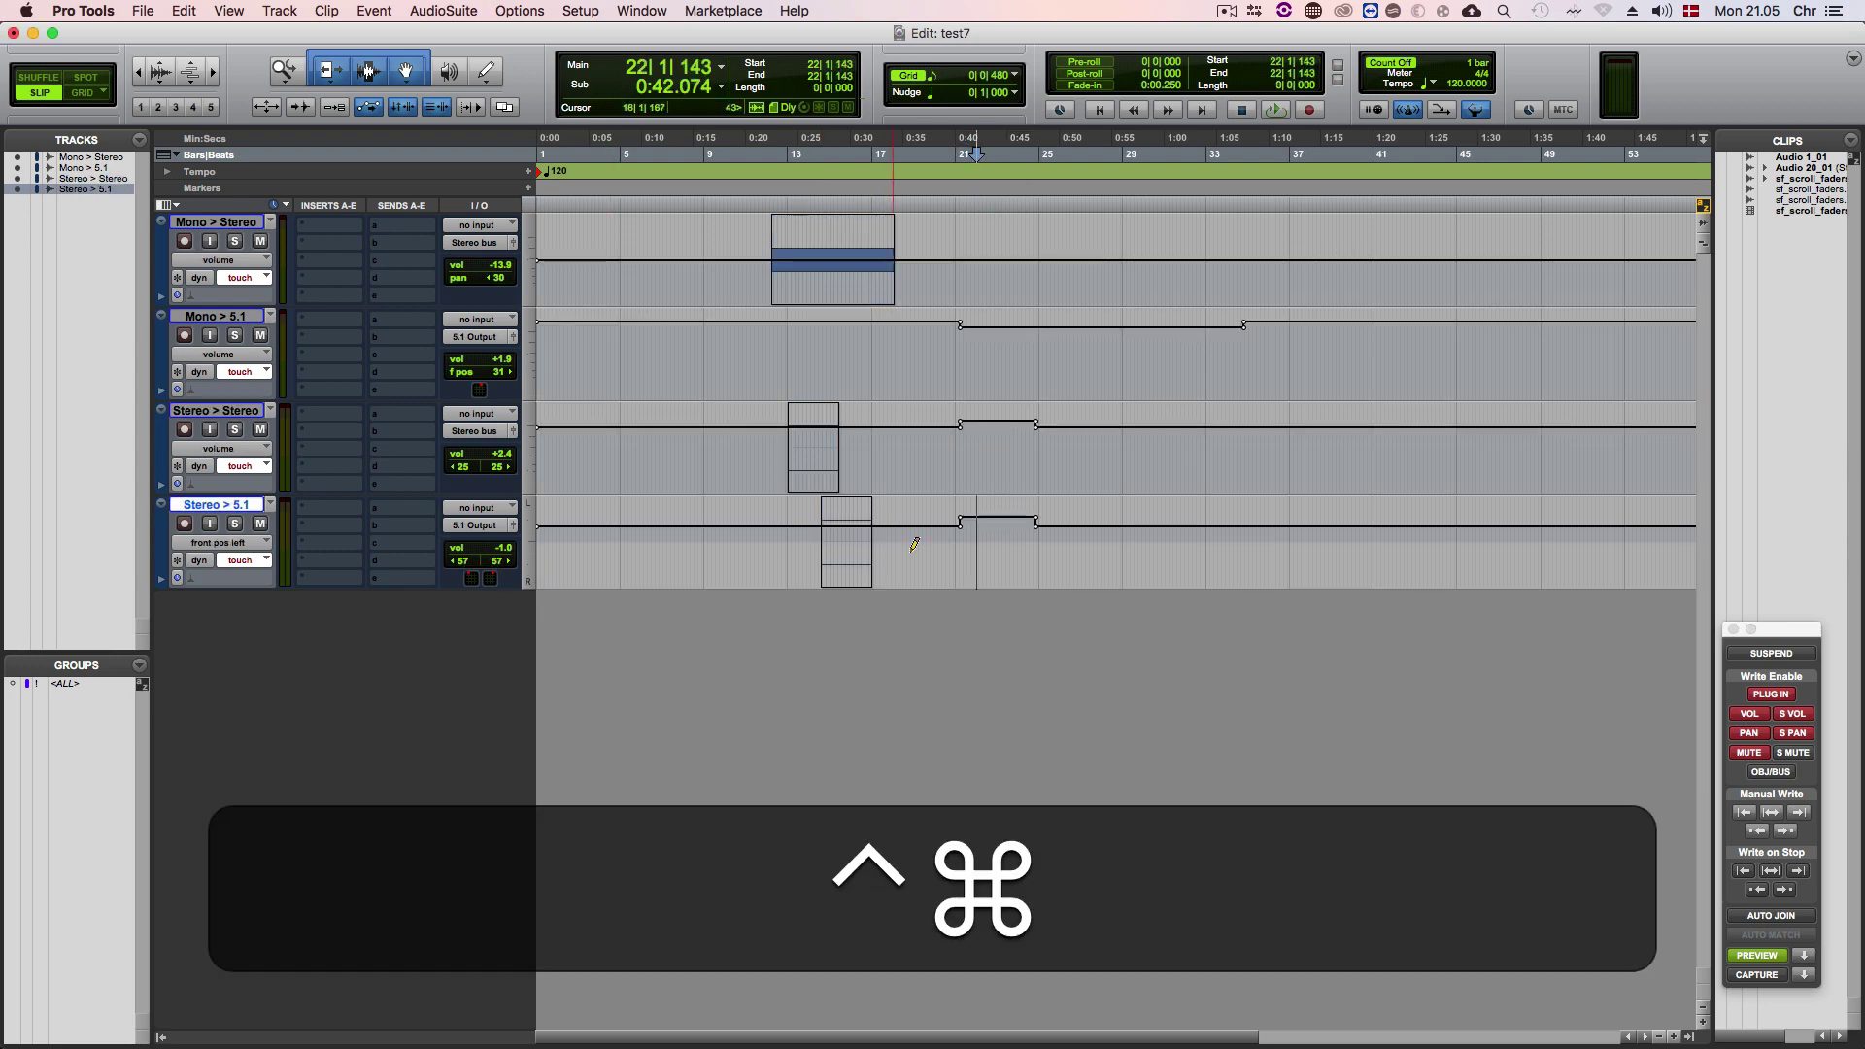
pyautogui.click(986, 557)
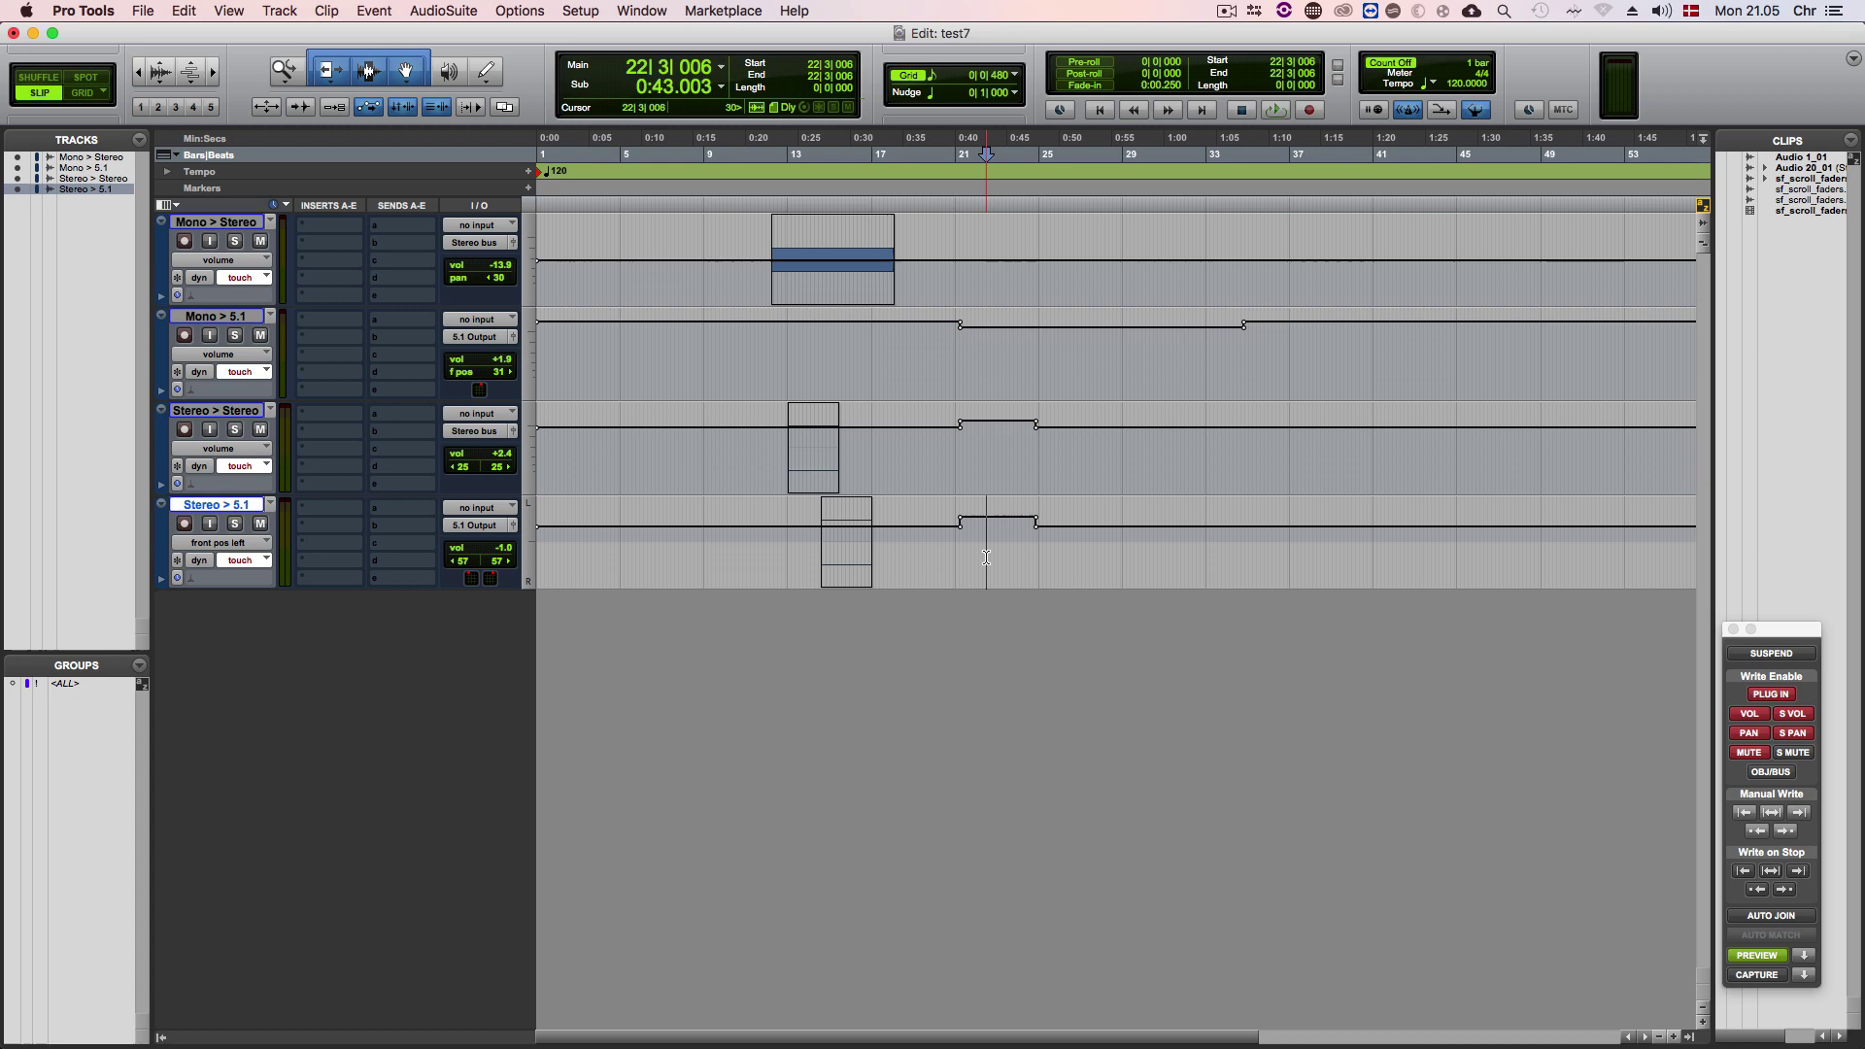
pyautogui.hotkey('ctrl', 'alt', '-')
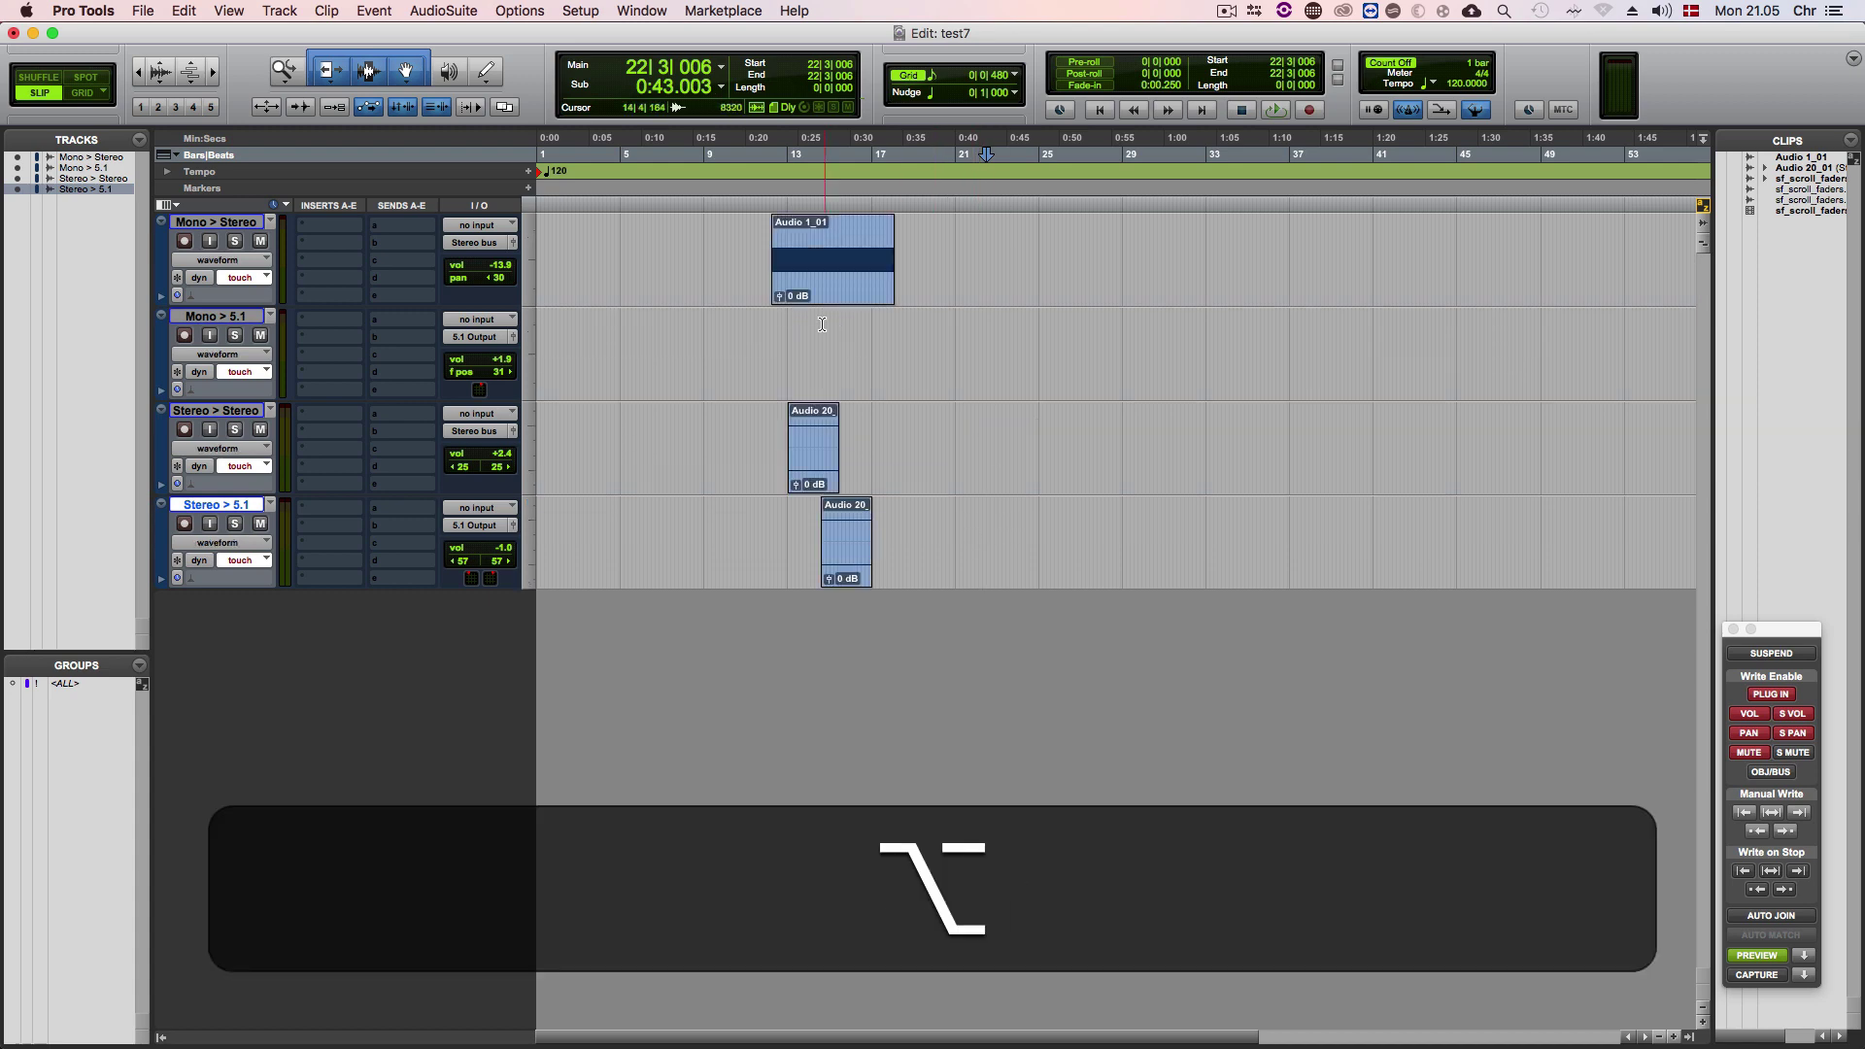
pyautogui.click(822, 359)
# Zoom in on the clips and select the Audio 20_01 clip on Stereo > 5.1.
pyautogui.press('t')
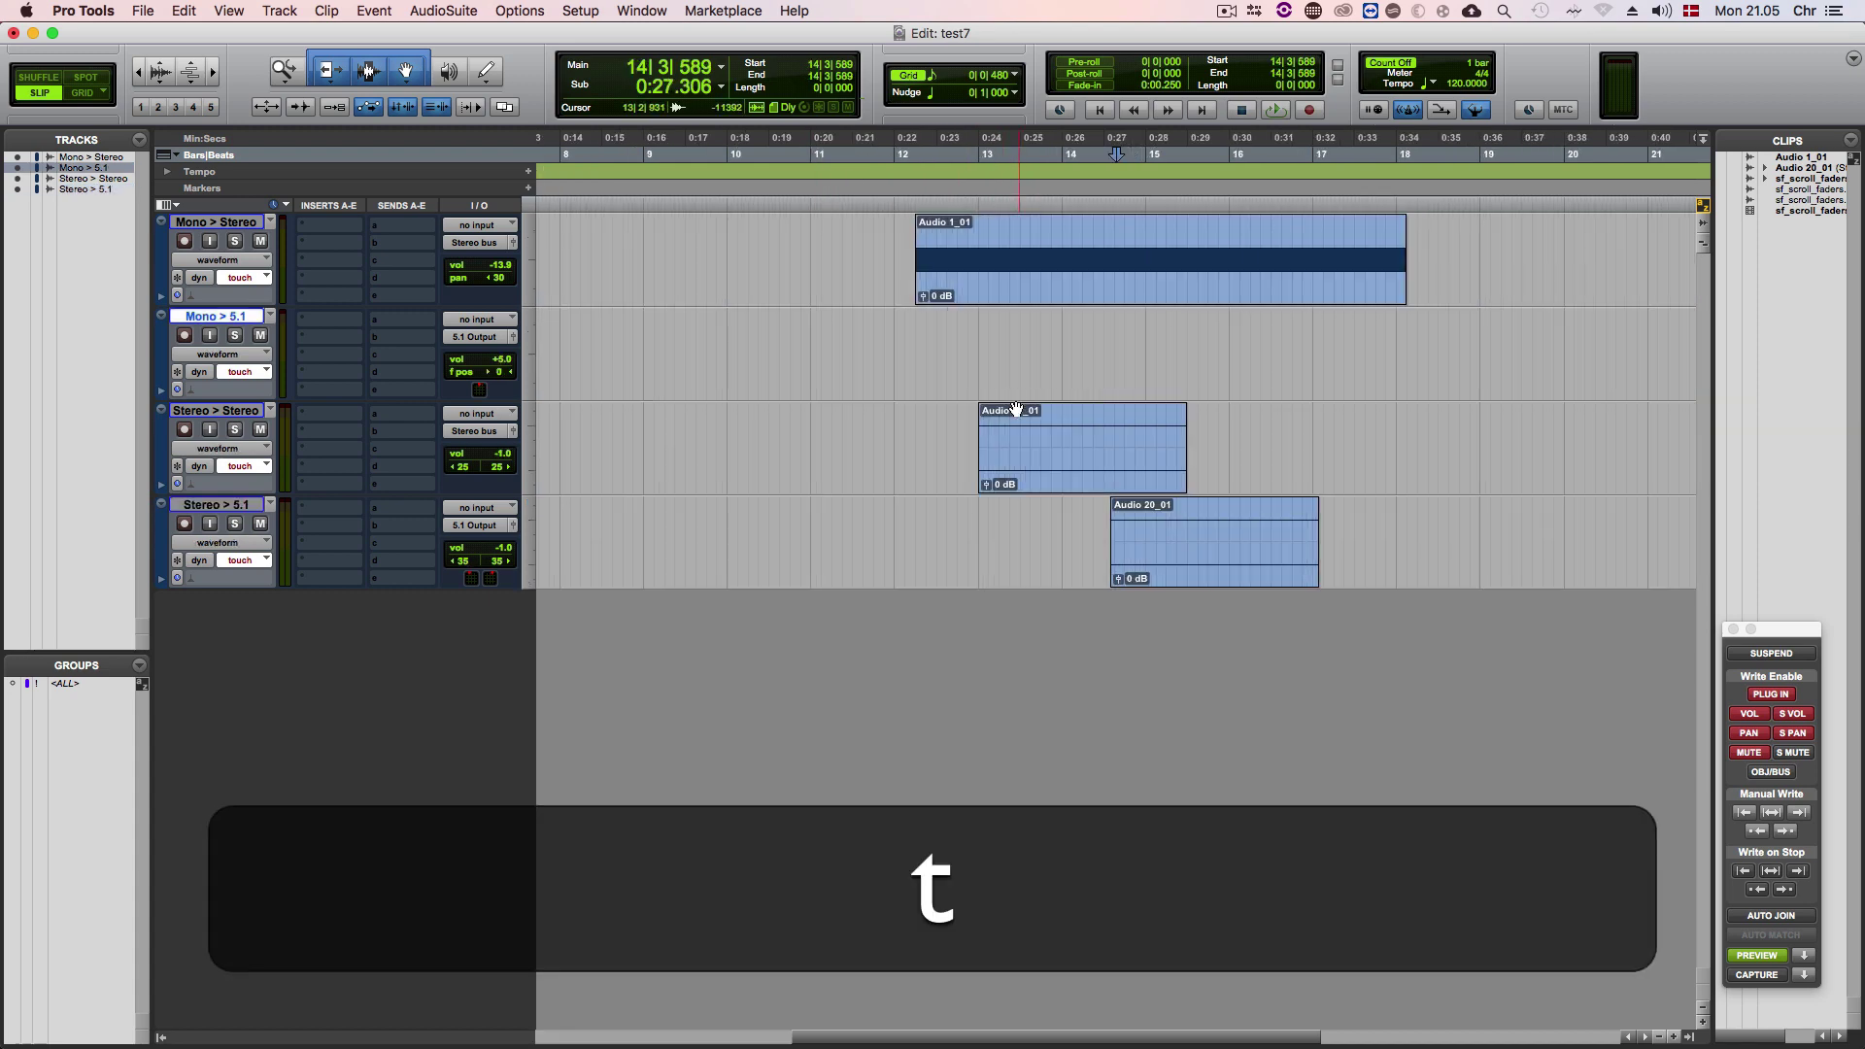
pyautogui.press('shift+super+t')
pyautogui.click(832, 481)
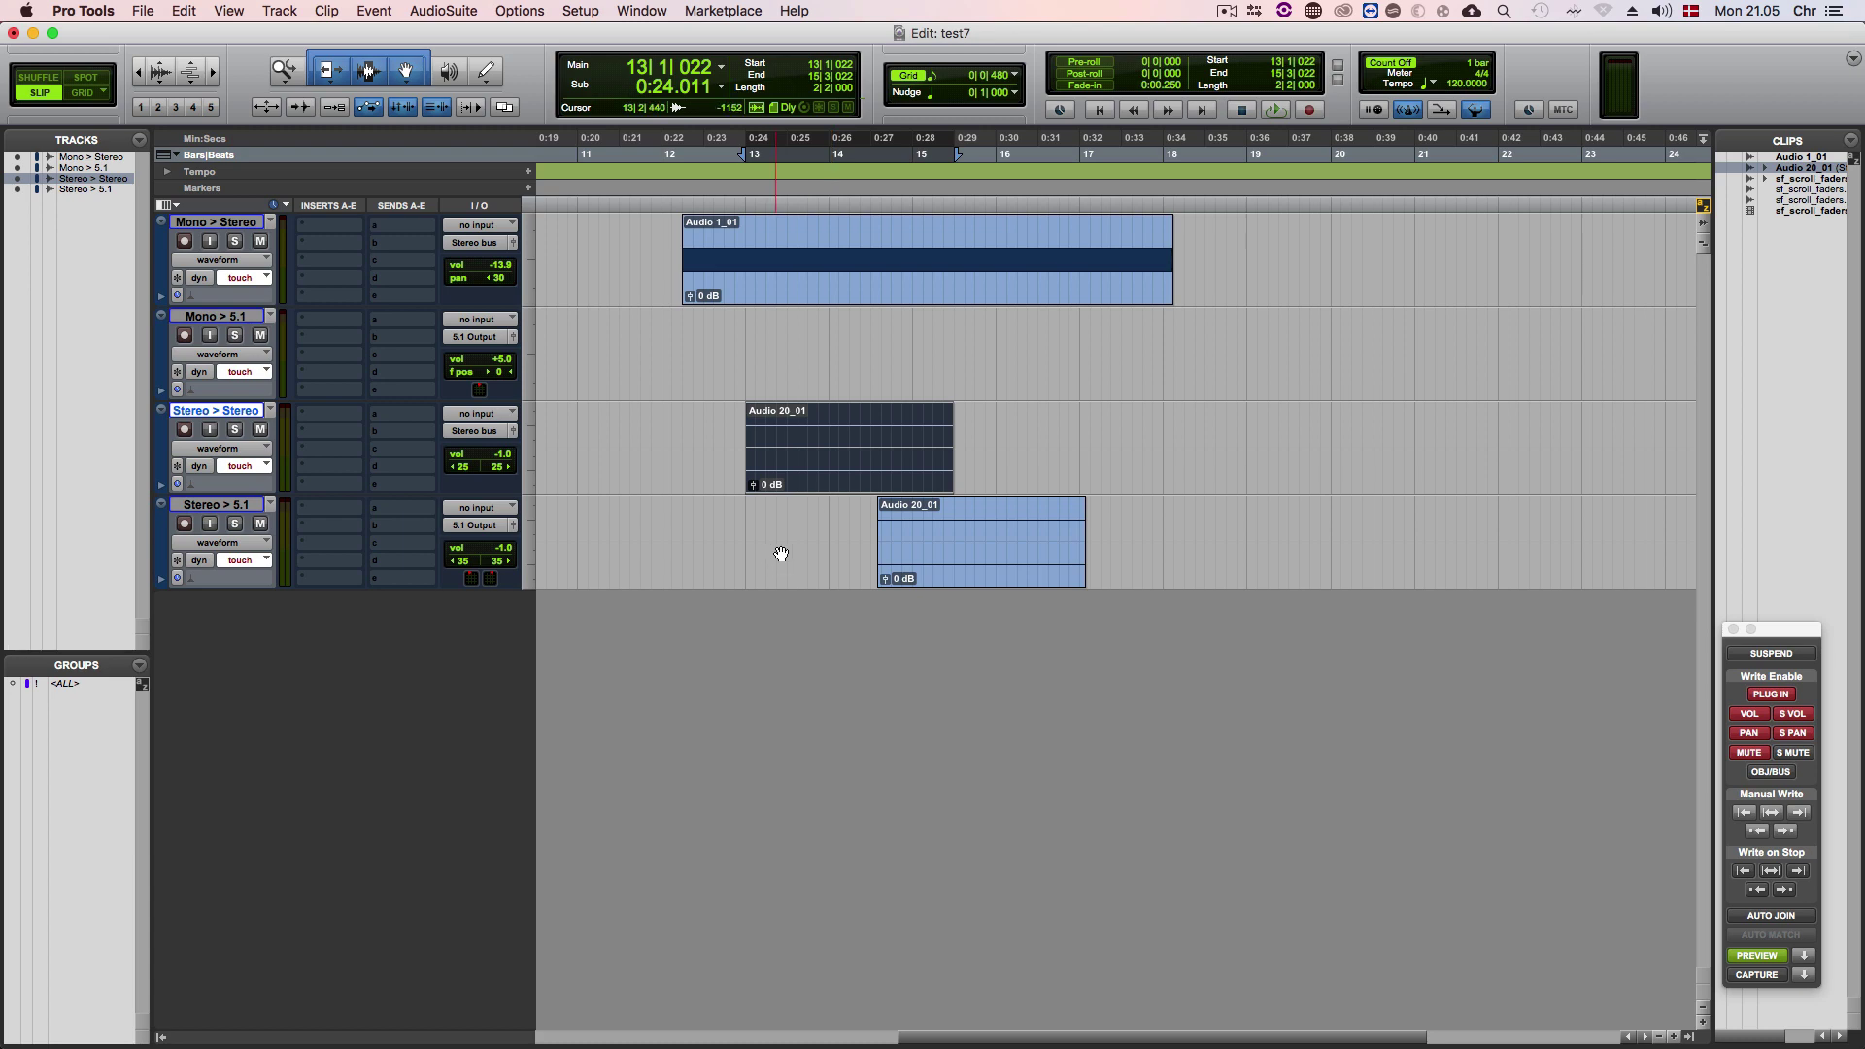
pyautogui.click(918, 541)
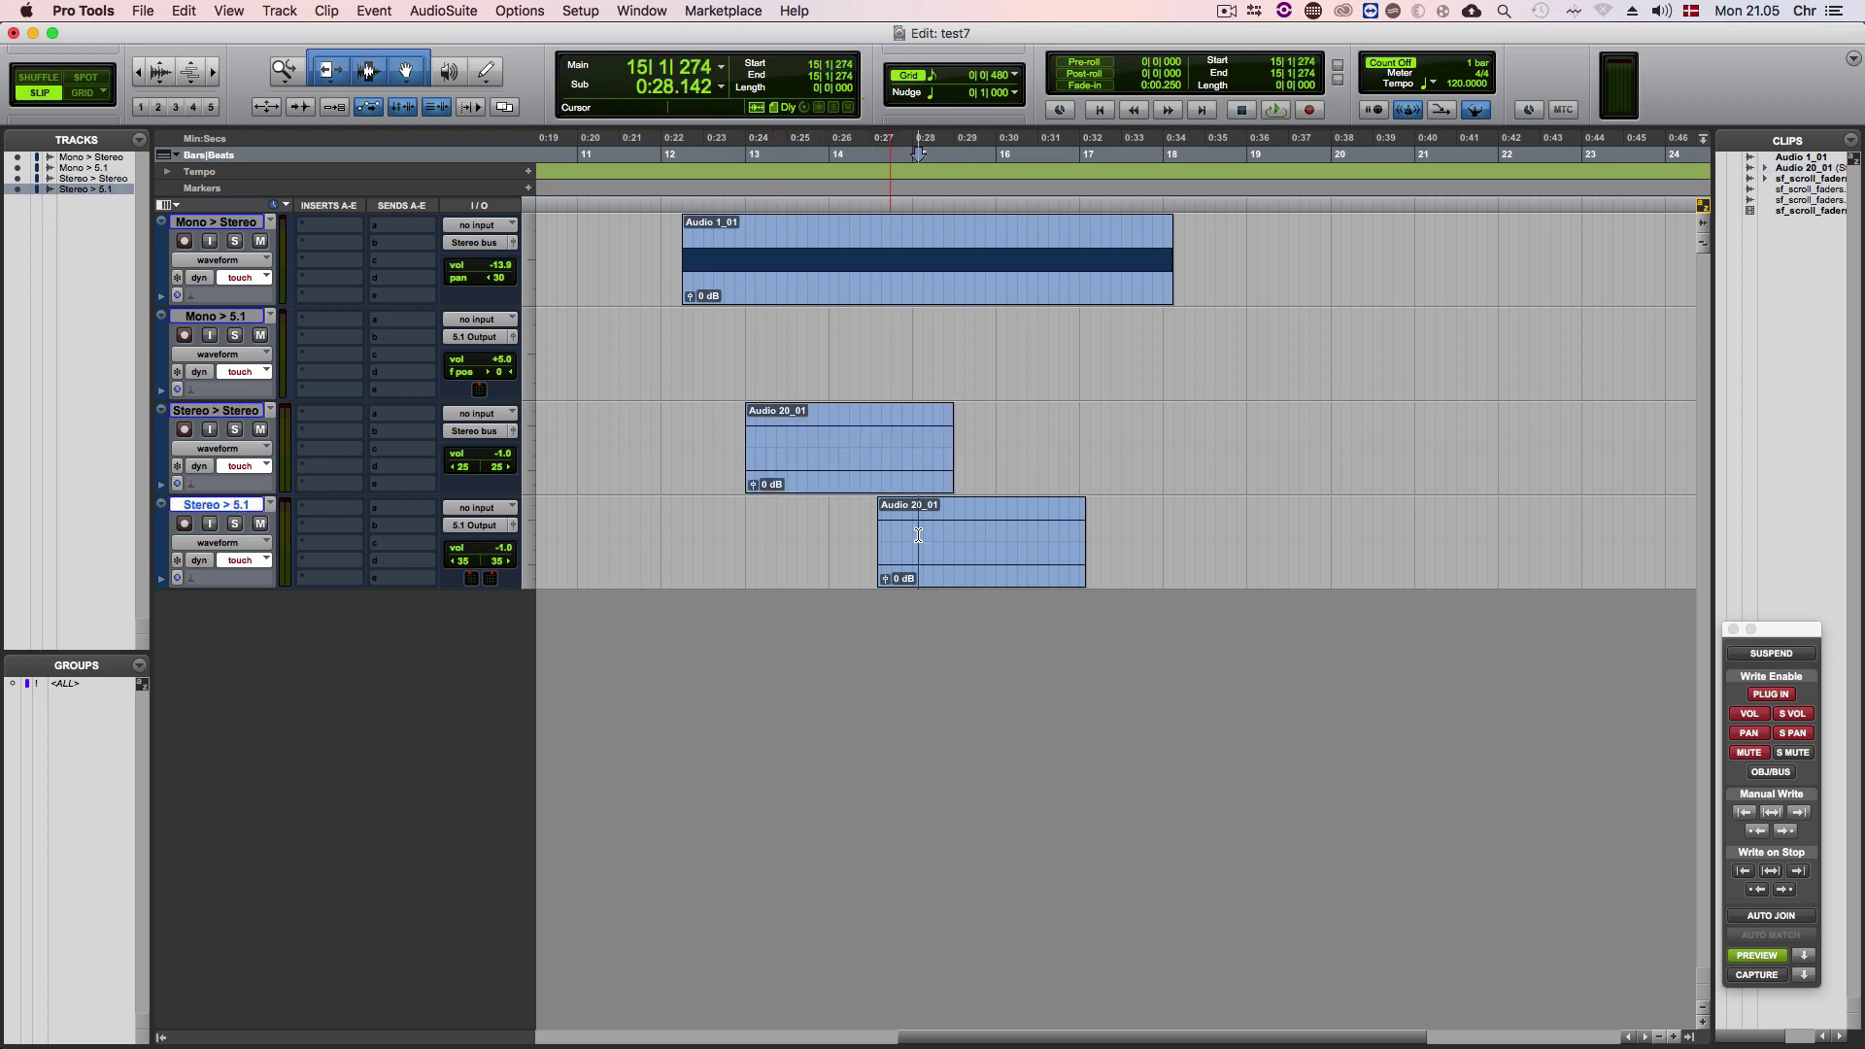
pyautogui.click(945, 579)
# Preview Stereo > 5.1 at -5.5 dB volume and -100 pan, then write it and close the panner.
pyautogui.press('q')
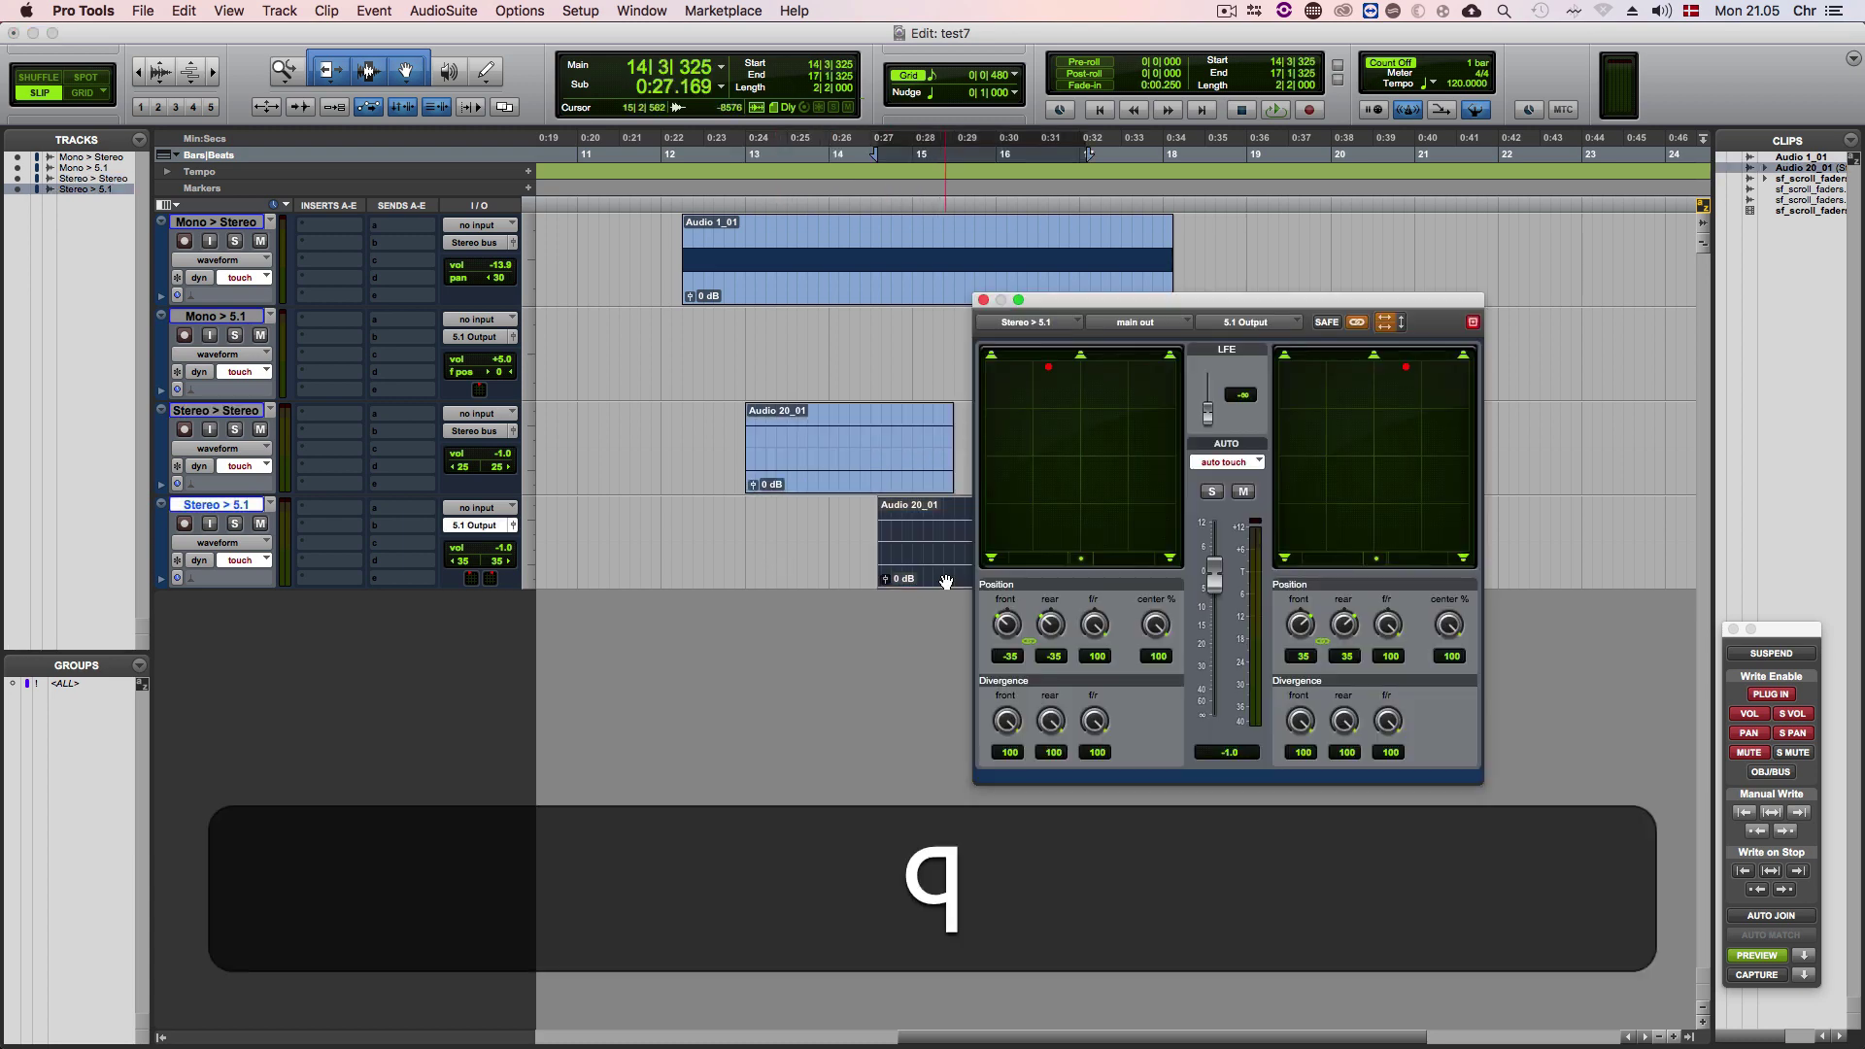
pyautogui.press('super+2')
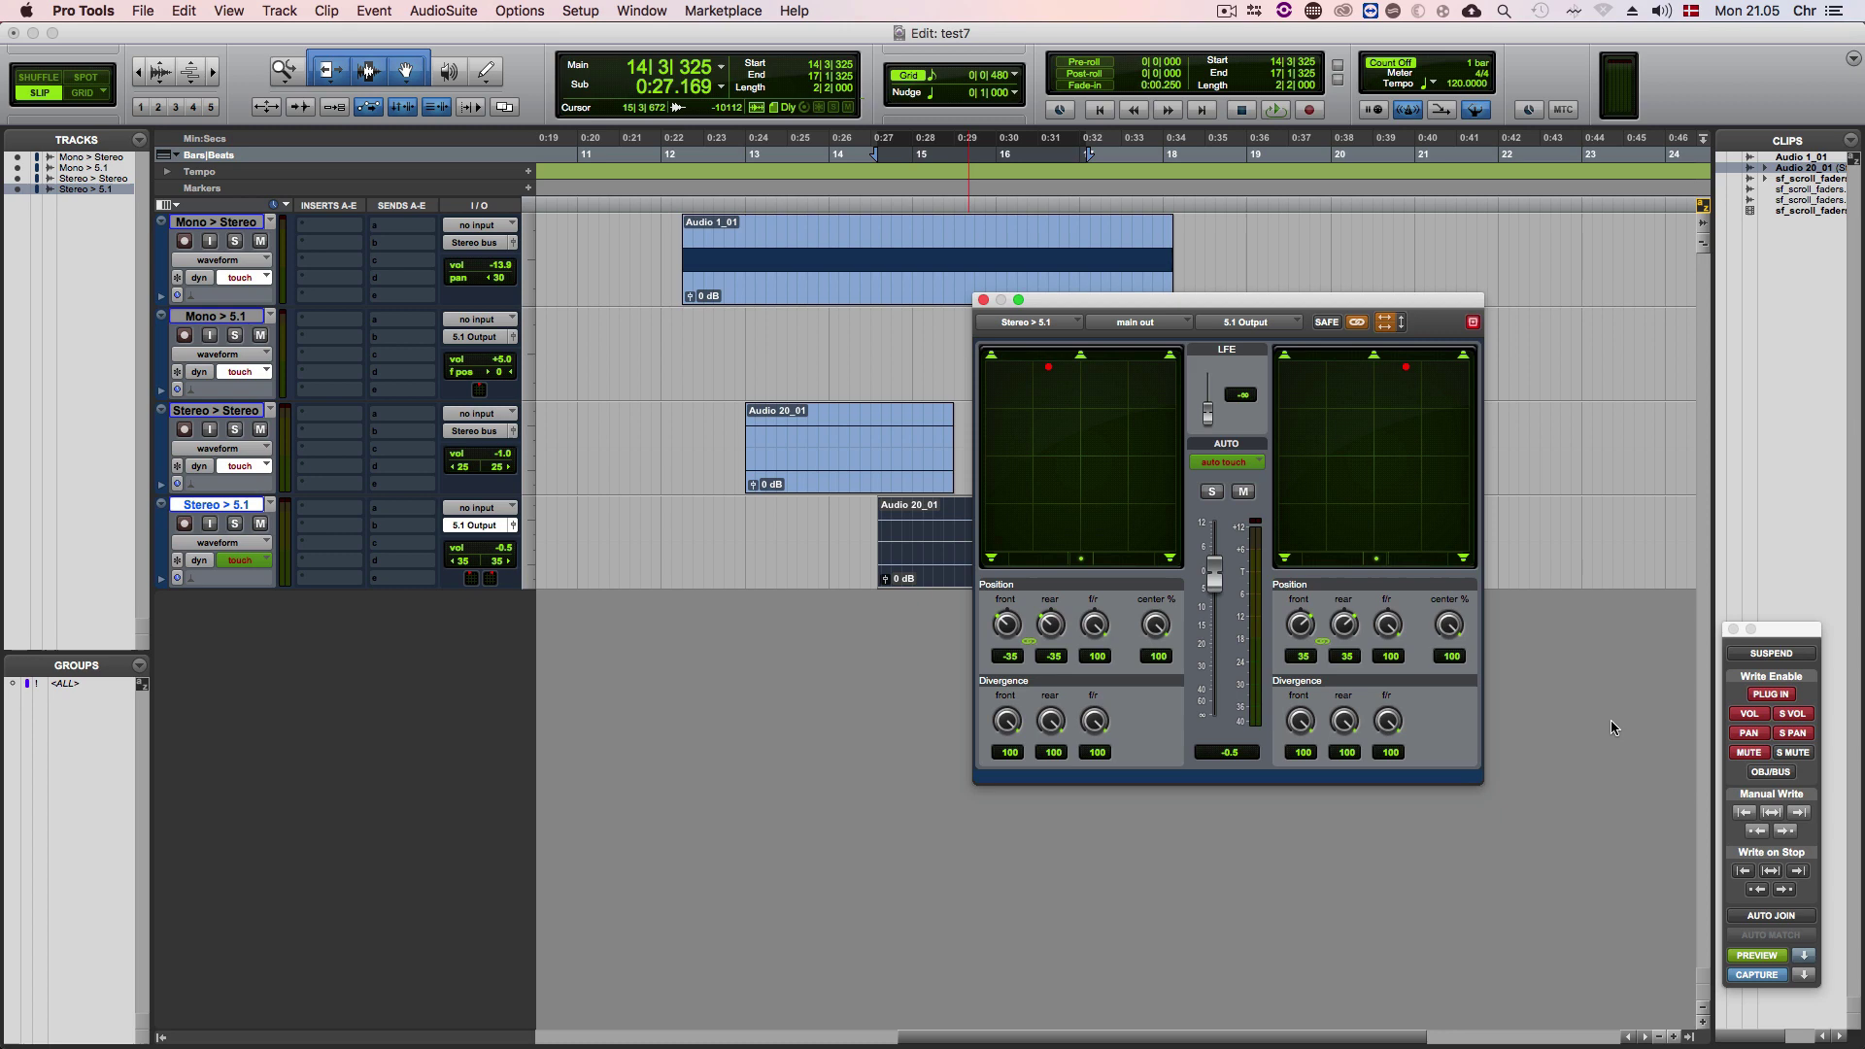
pyautogui.press('shift')
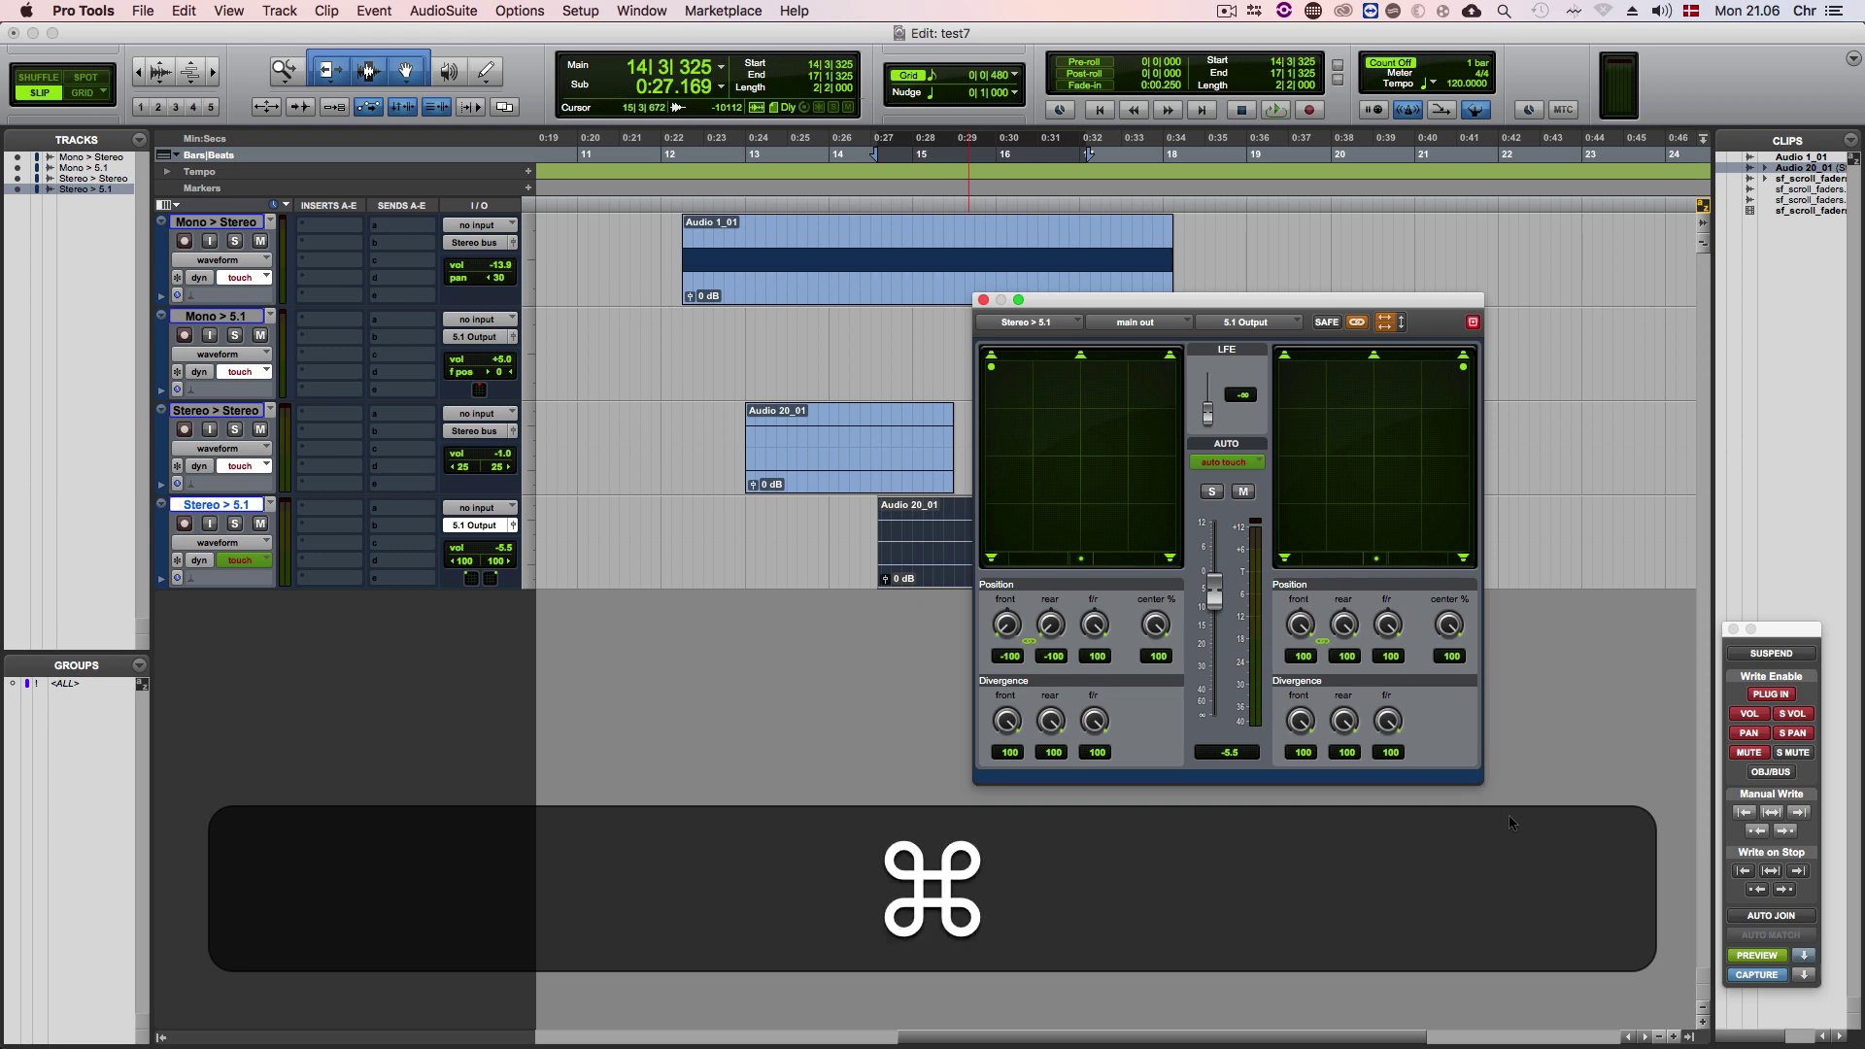
pyautogui.press('super+w')
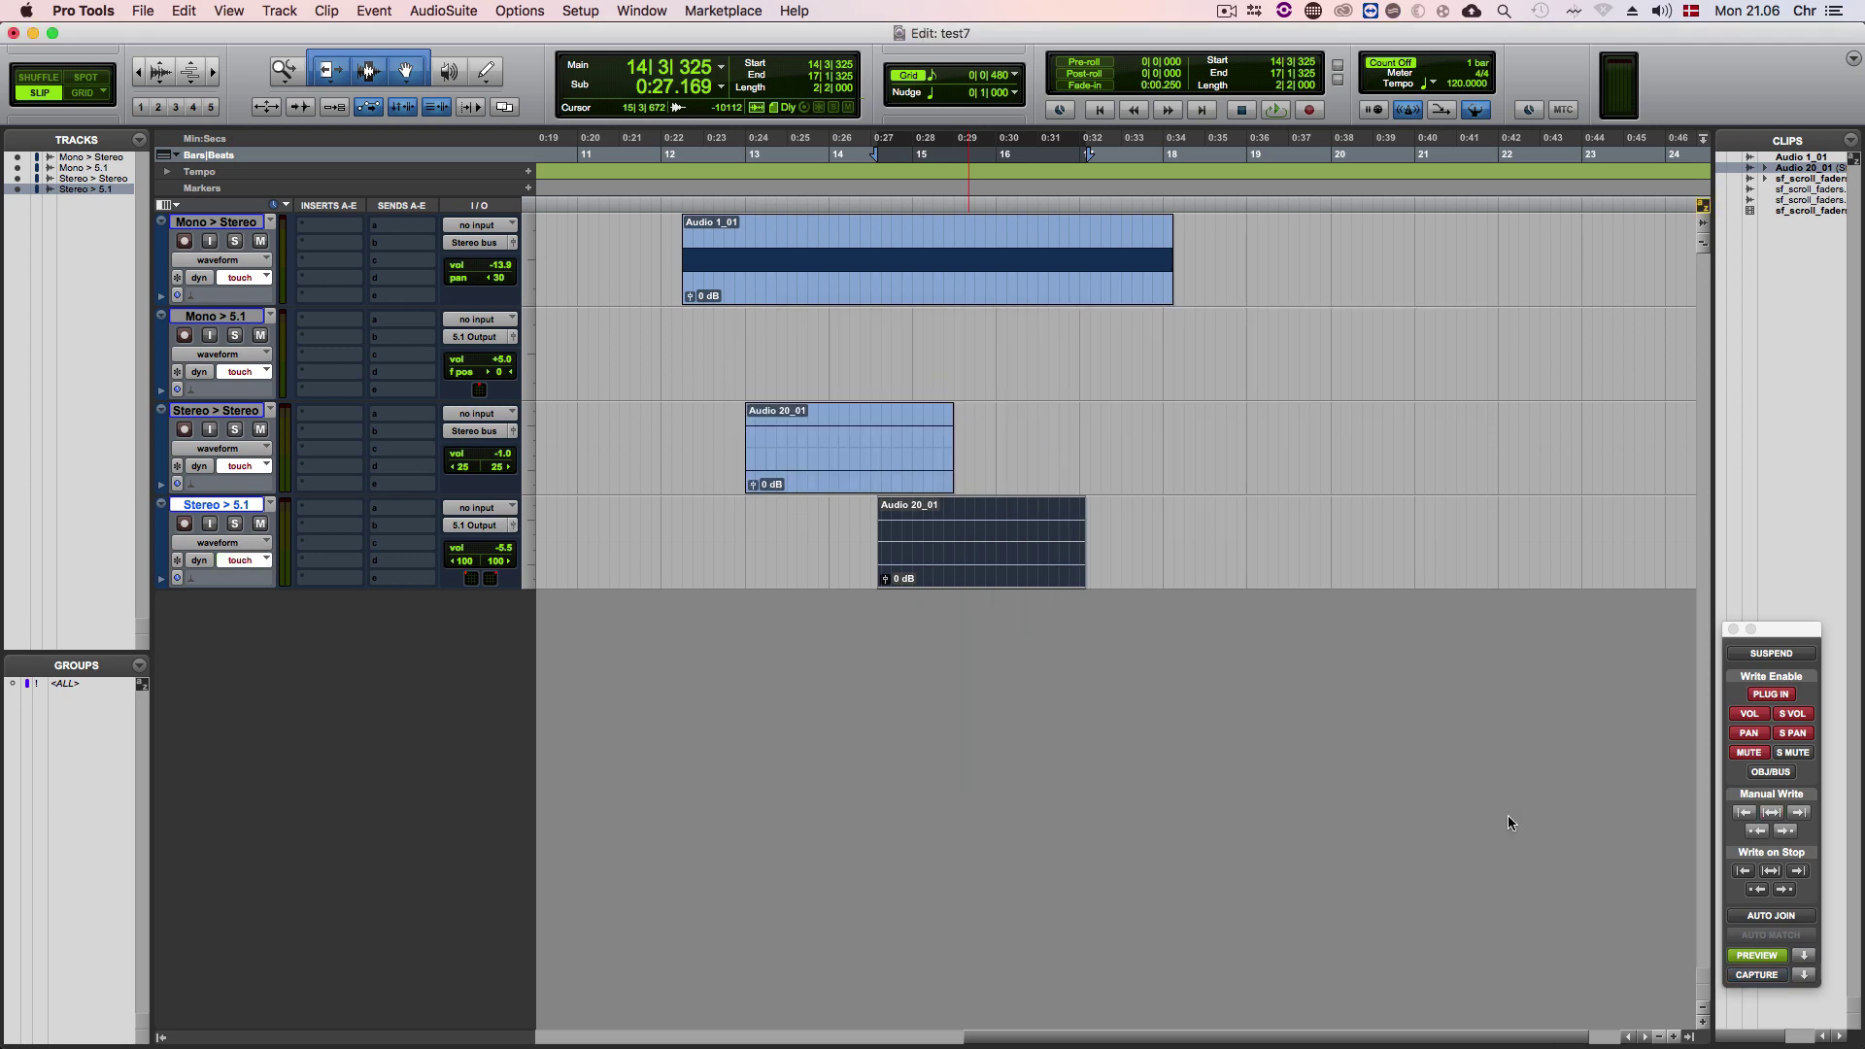
# Cycle Stereo > 5.1 through its volume, front pos left and front pos right automation lanes.
pyautogui.press('ctrl+super+Left')
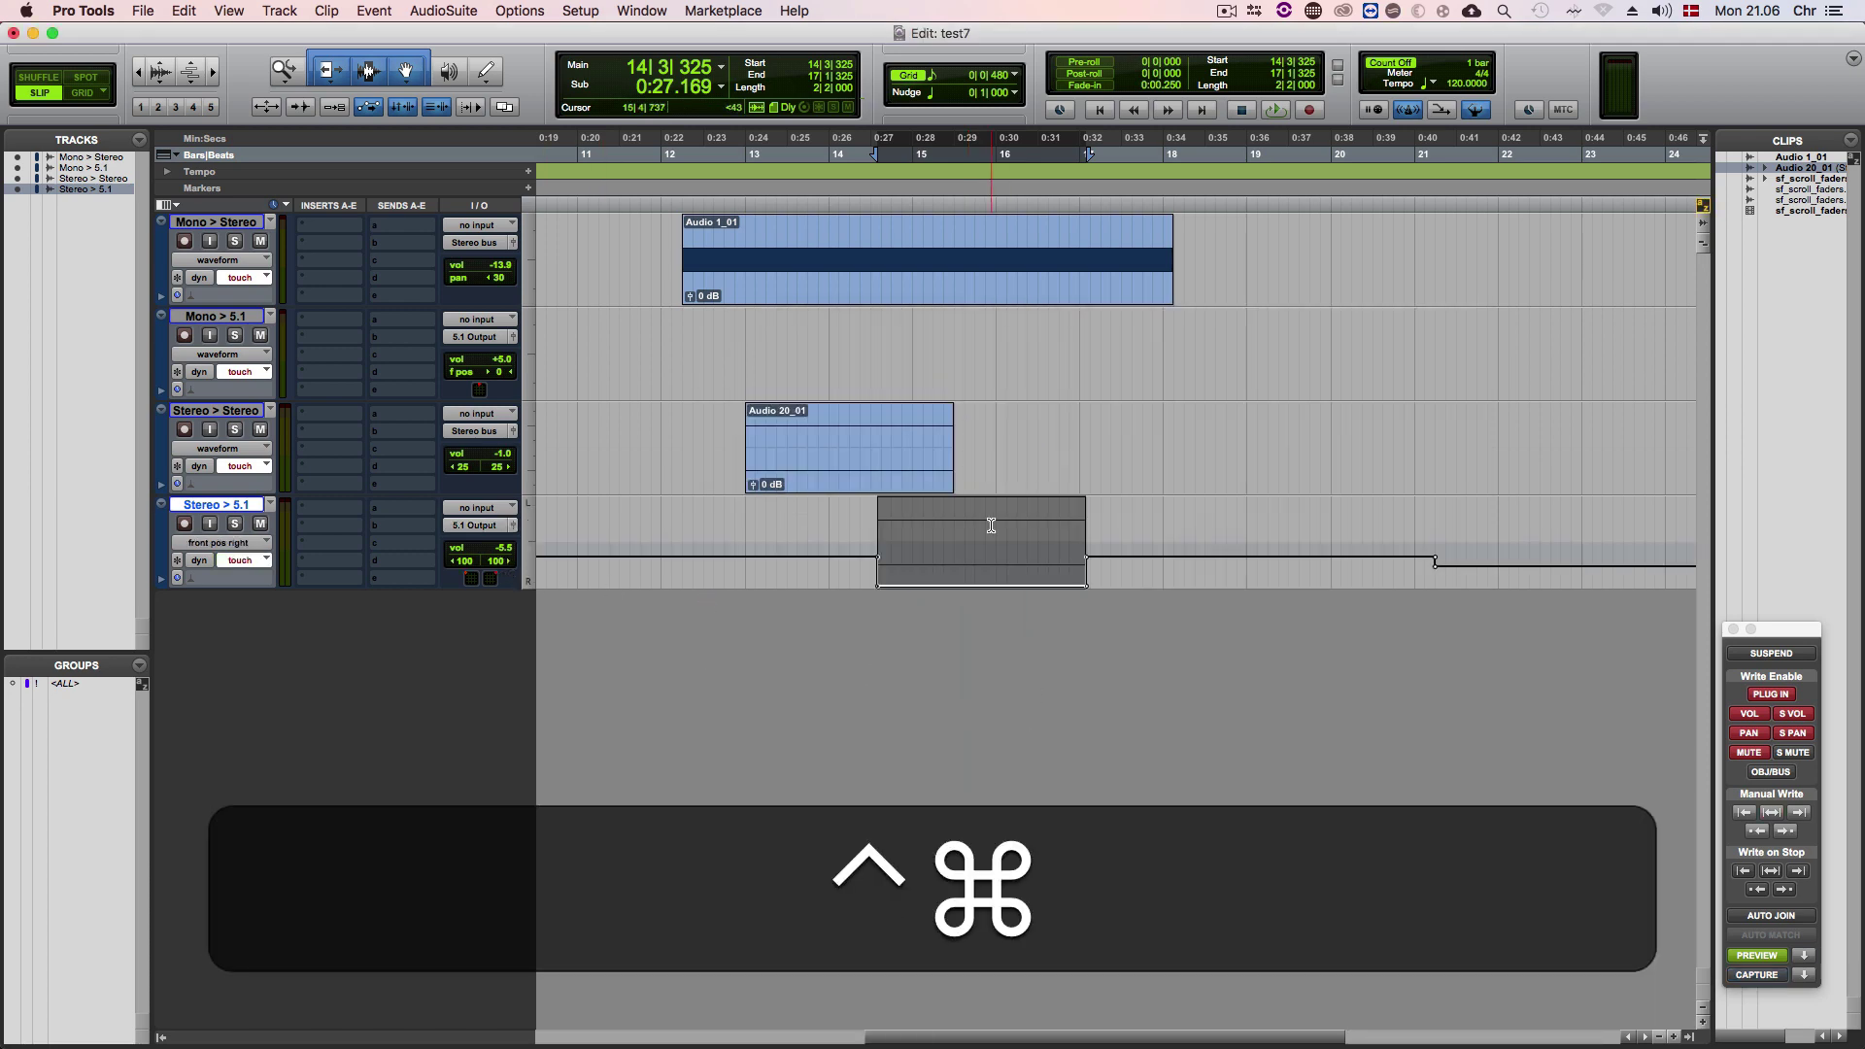
pyautogui.press('ctrl+super+Left')
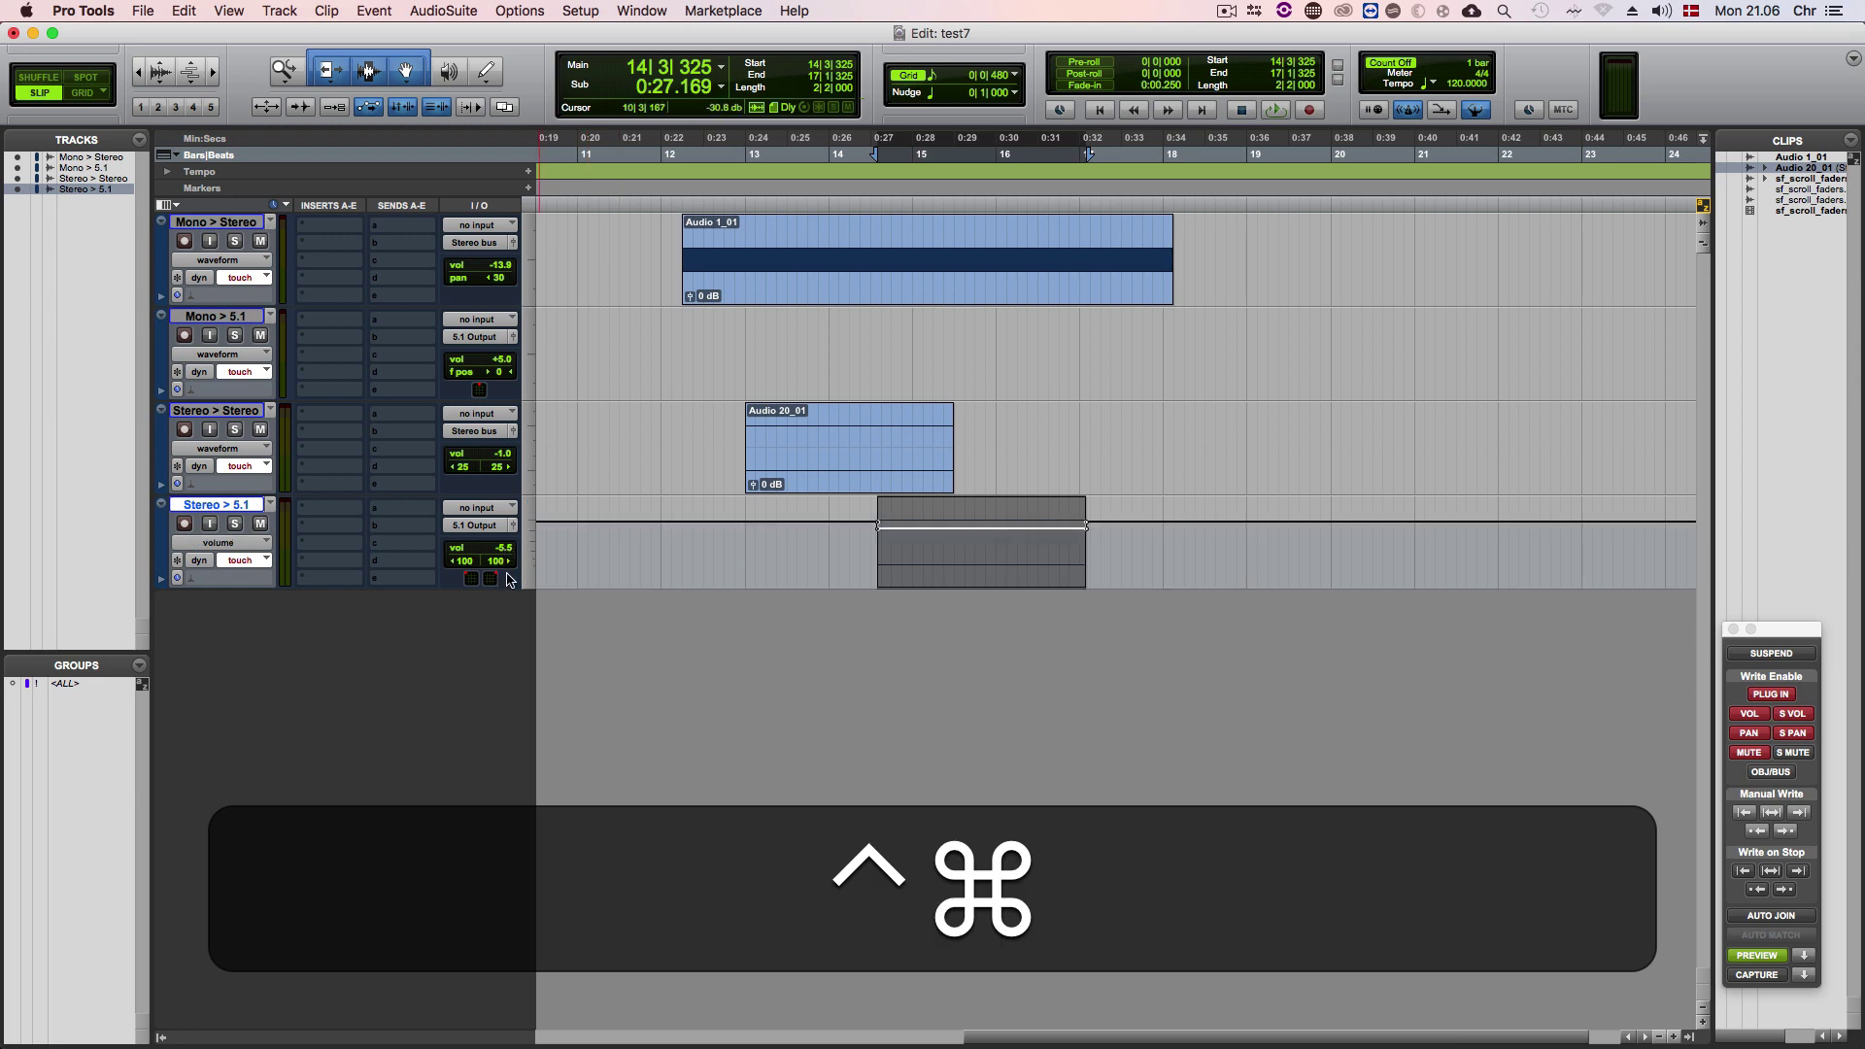
pyautogui.press('ctrl+super+Right')
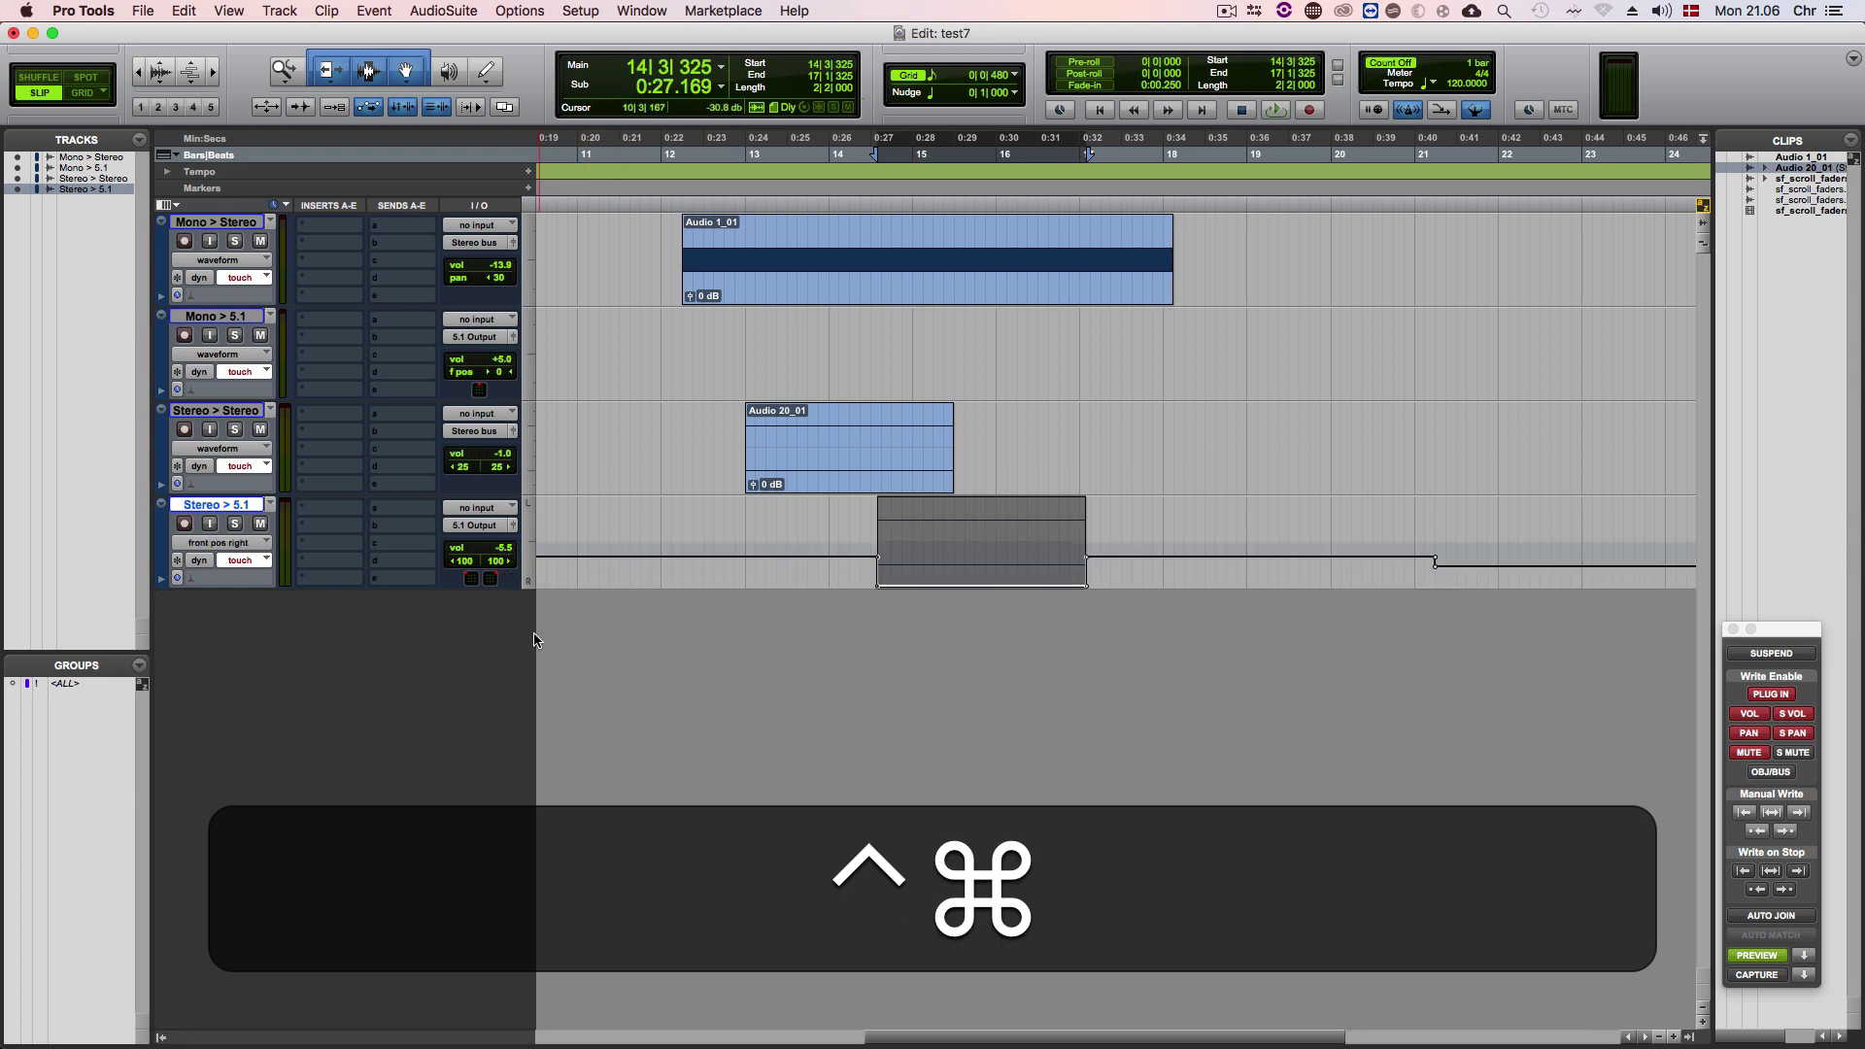
pyautogui.press('ctrl+super+Left')
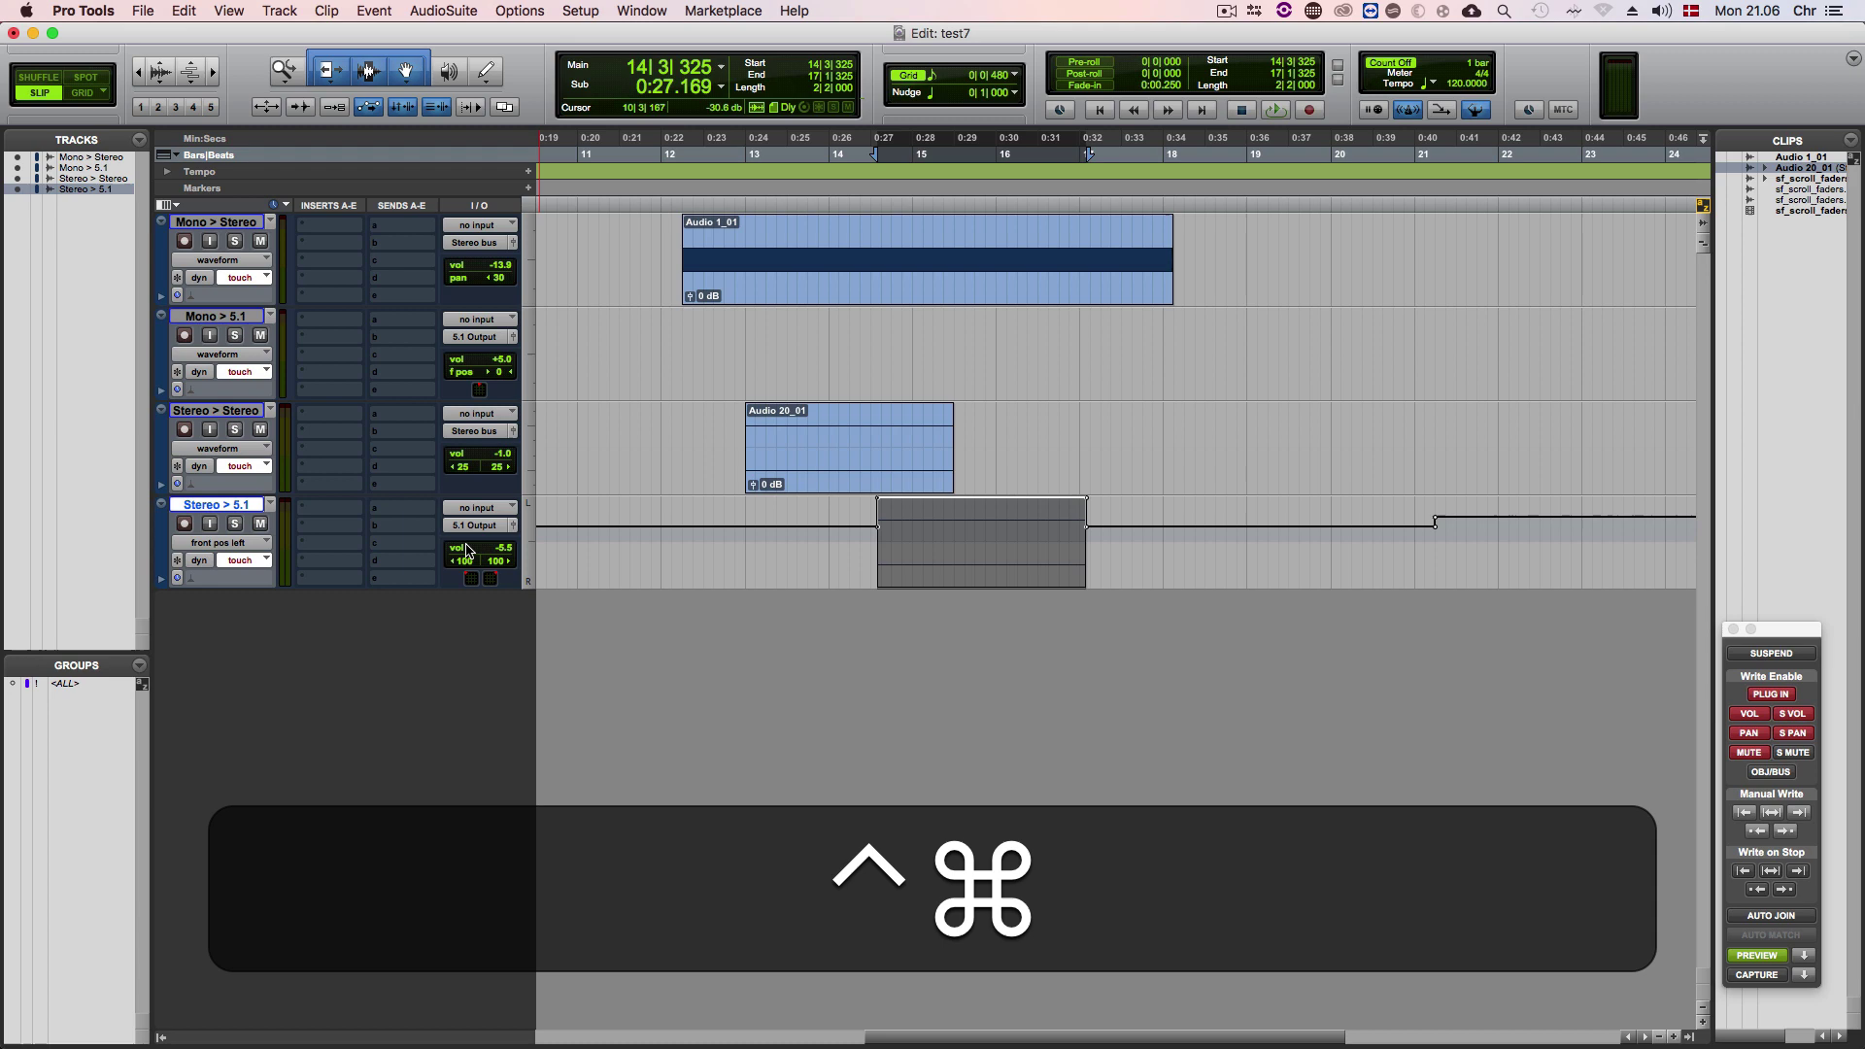
pyautogui.keyDown('ctrl'); pyautogui.keyDown('super'); pyautogui.click(498, 550); pyautogui.keyUp('super'); pyautogui.keyUp('ctrl')
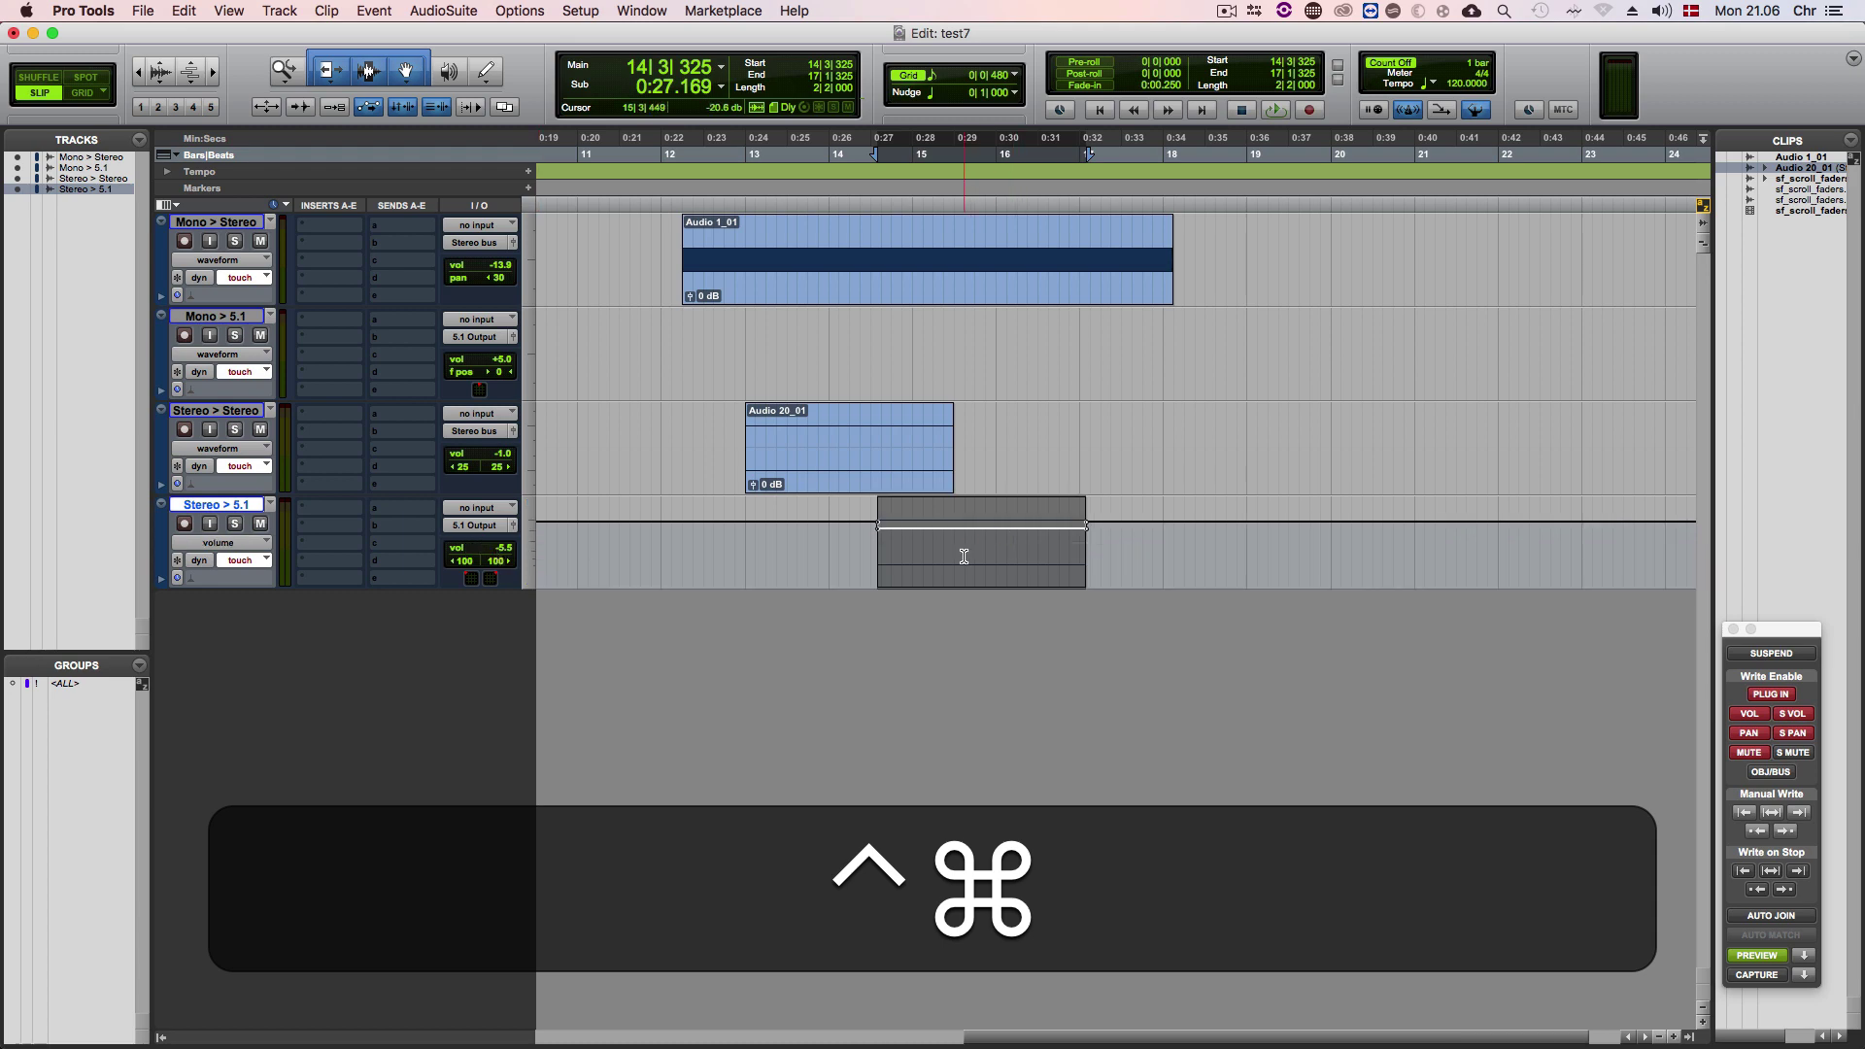
# Clear the clip selection, zoom out to the whole session and return to waveform view.
pyautogui.click(961, 554)
pyautogui.press('r')
pyautogui.press('-')
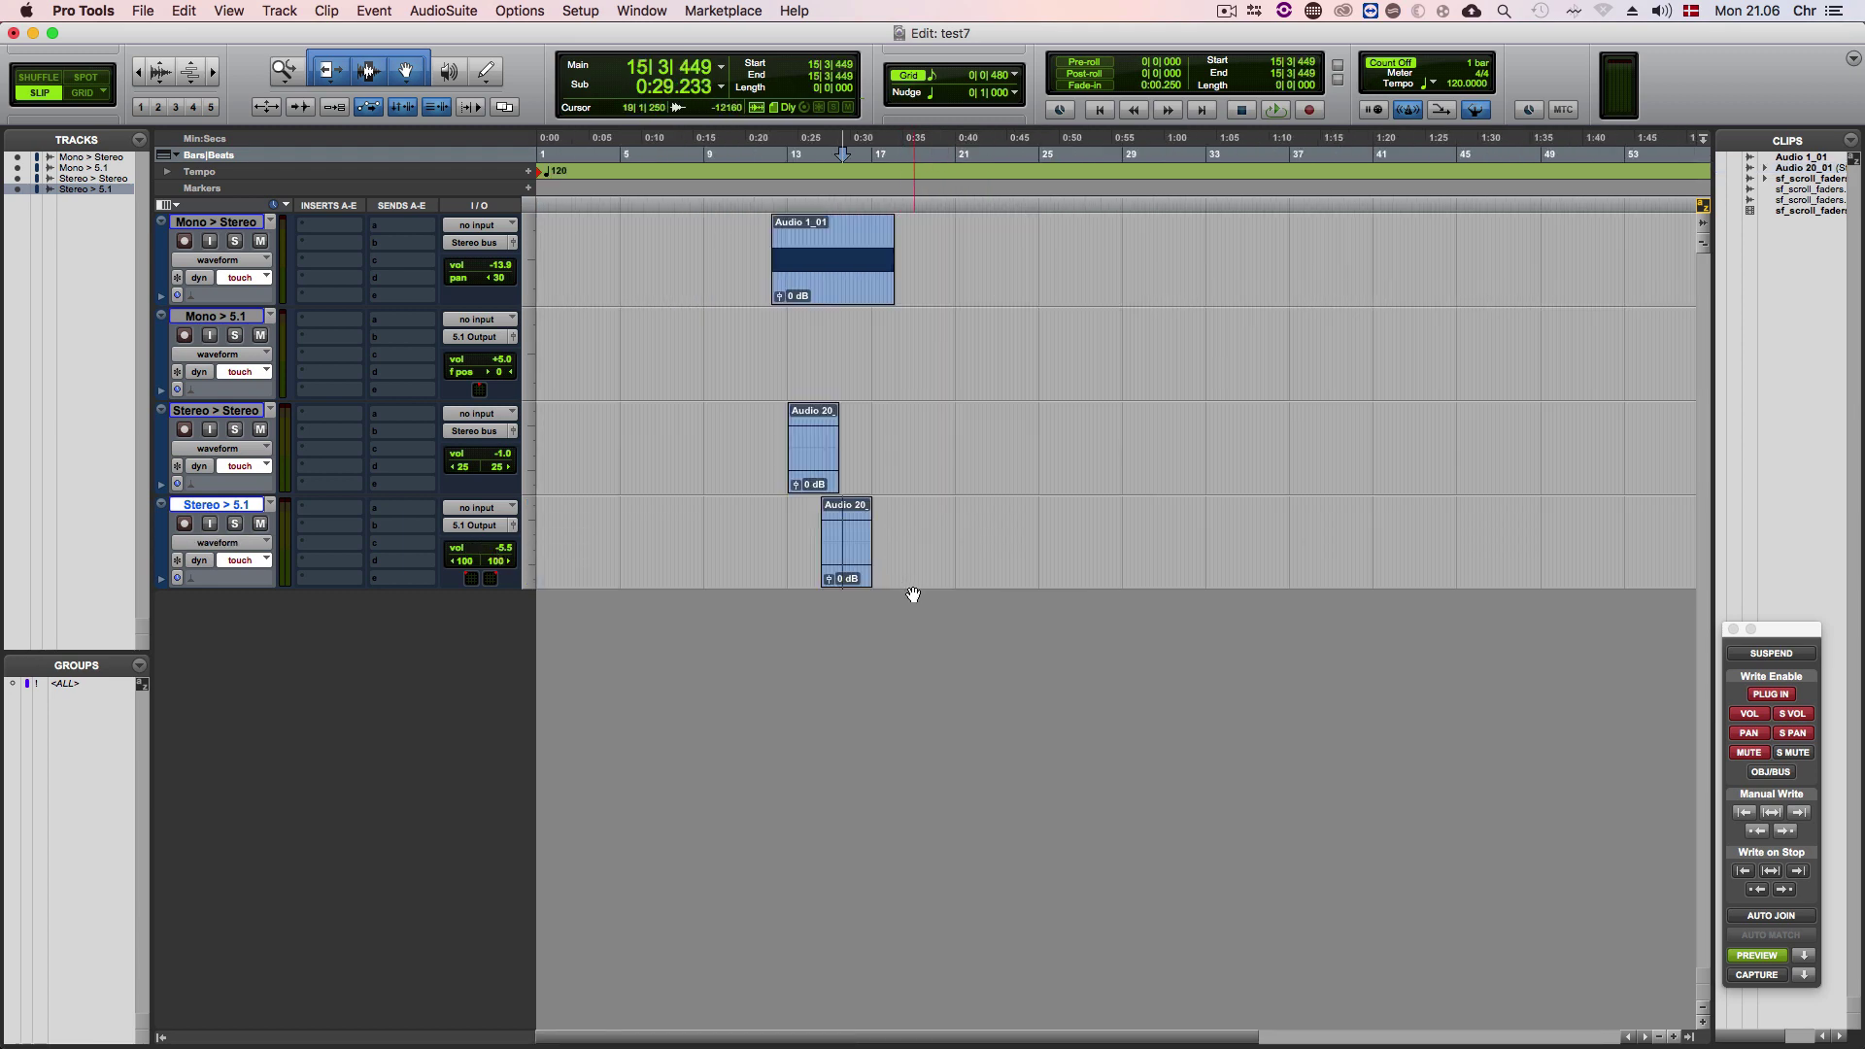